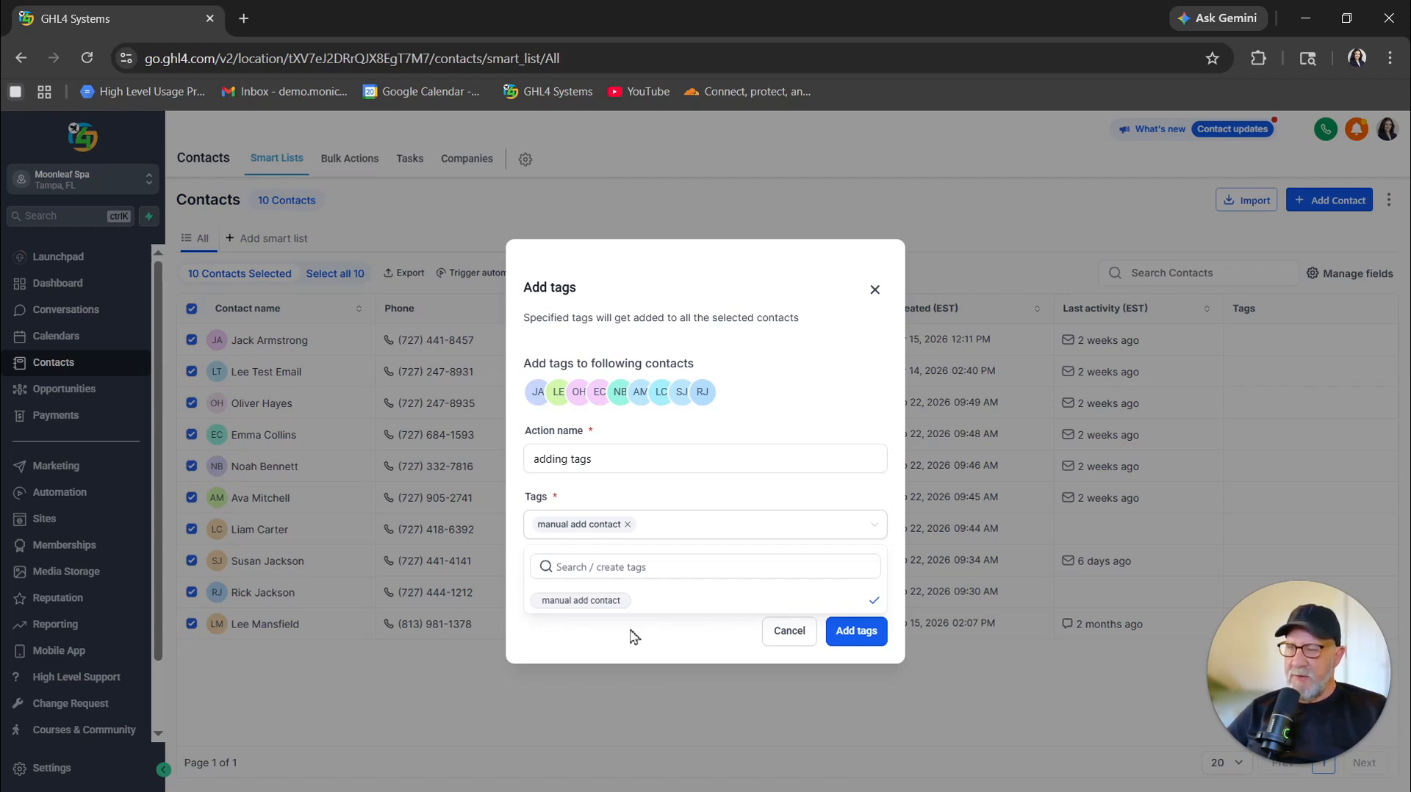
Create a "personal contact" tag and add it together with "manual add contact" to the selected contacts.
left_click(590, 570)
type("personal contact")
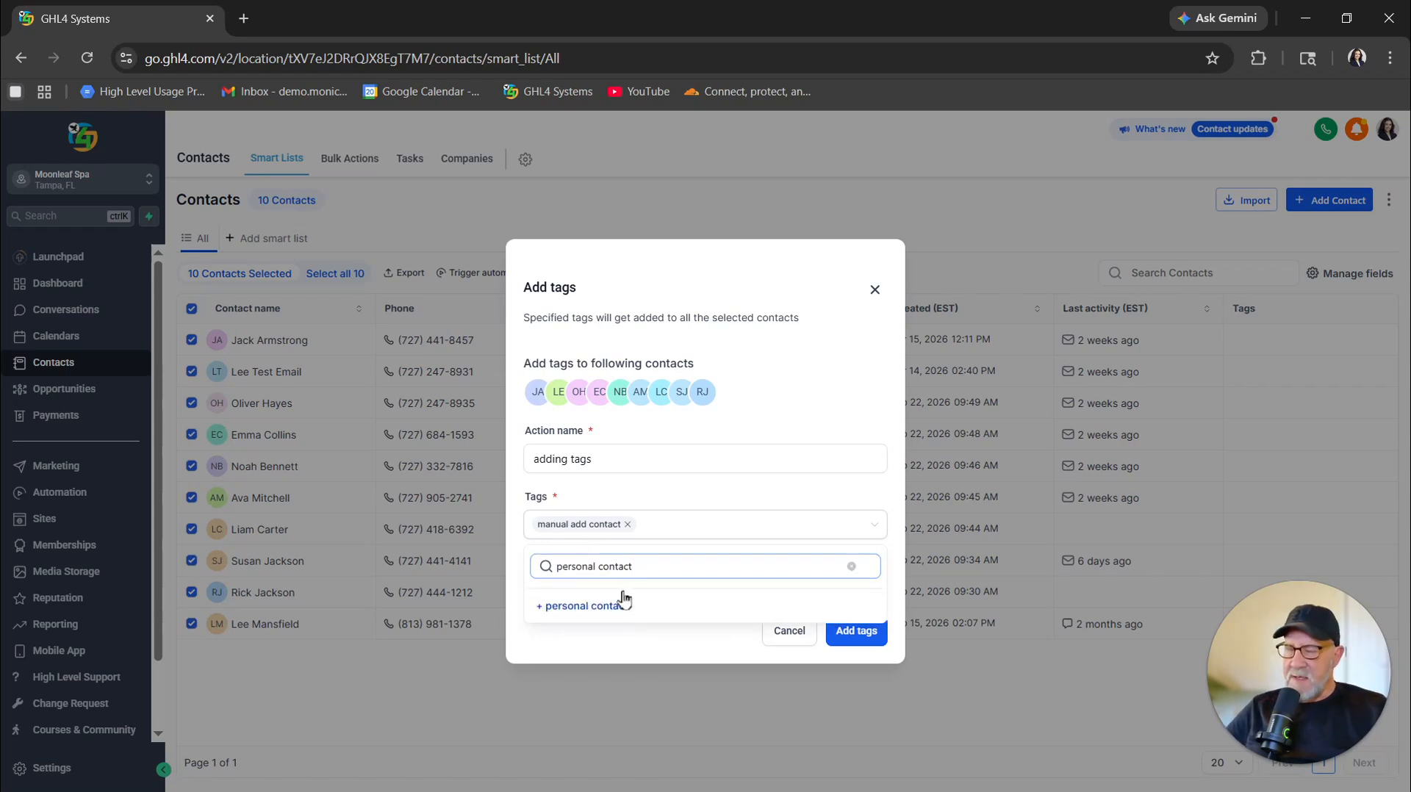
left_click(557, 615)
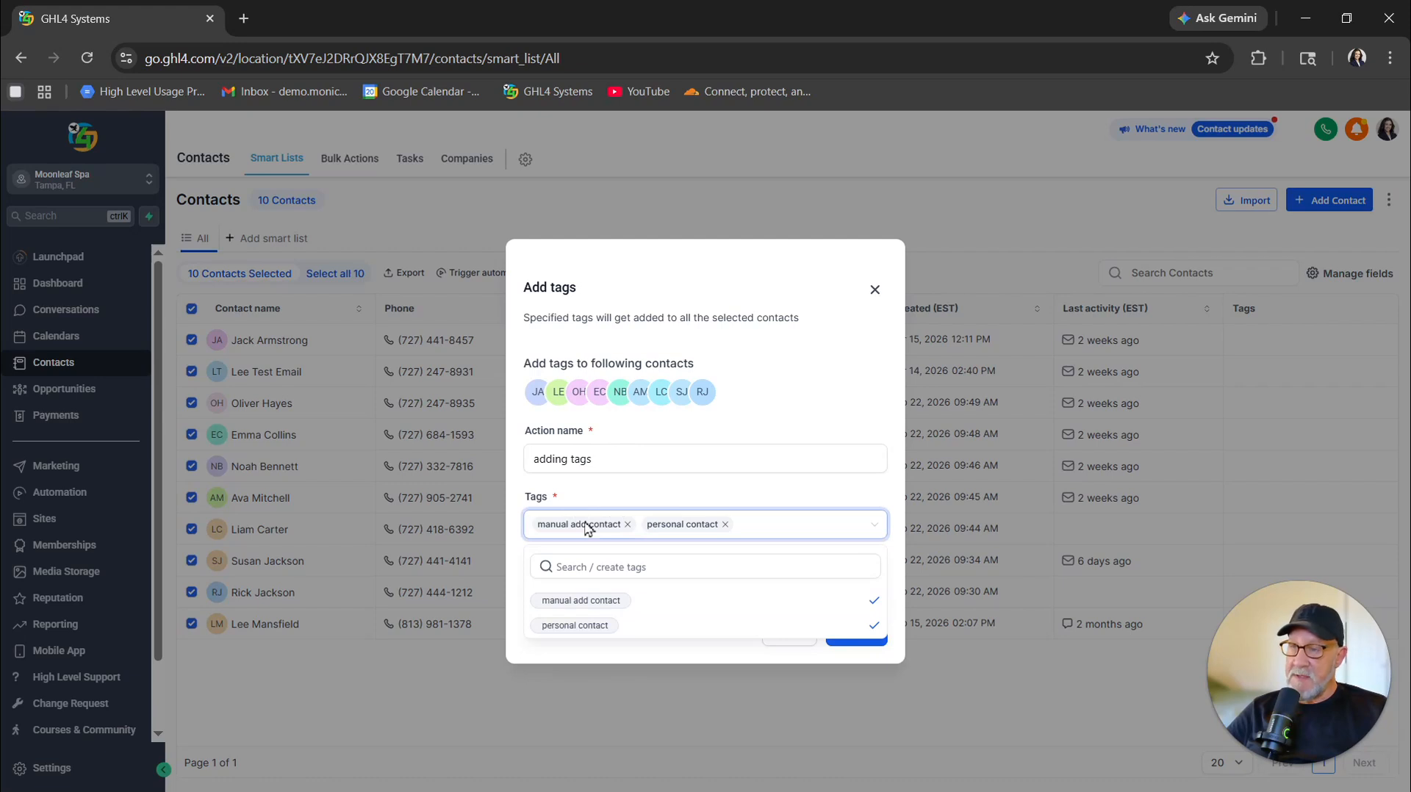
left_click(673, 524)
left_click(857, 632)
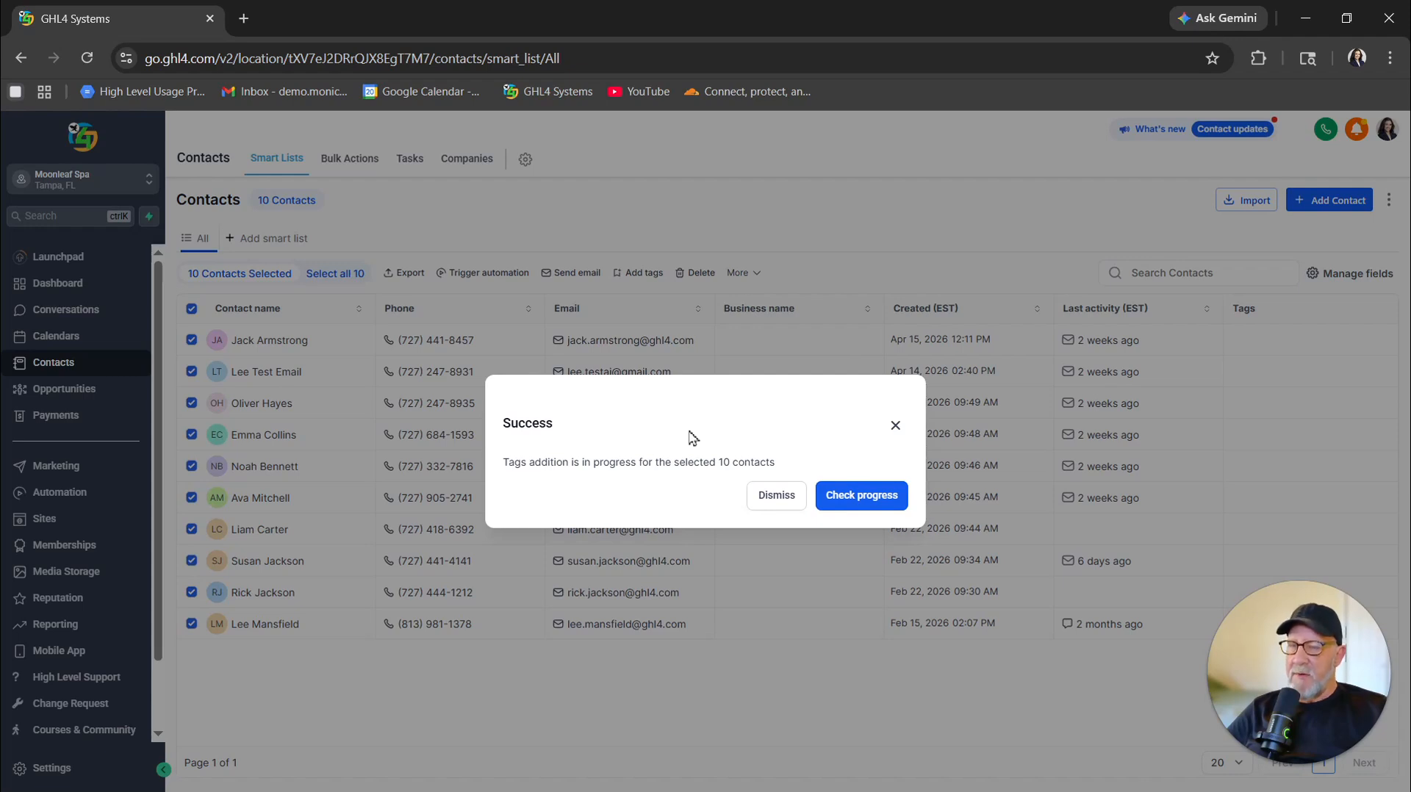
Check the progress of the bulk tag addition and review the tags in the contacts list.
left_click(865, 500)
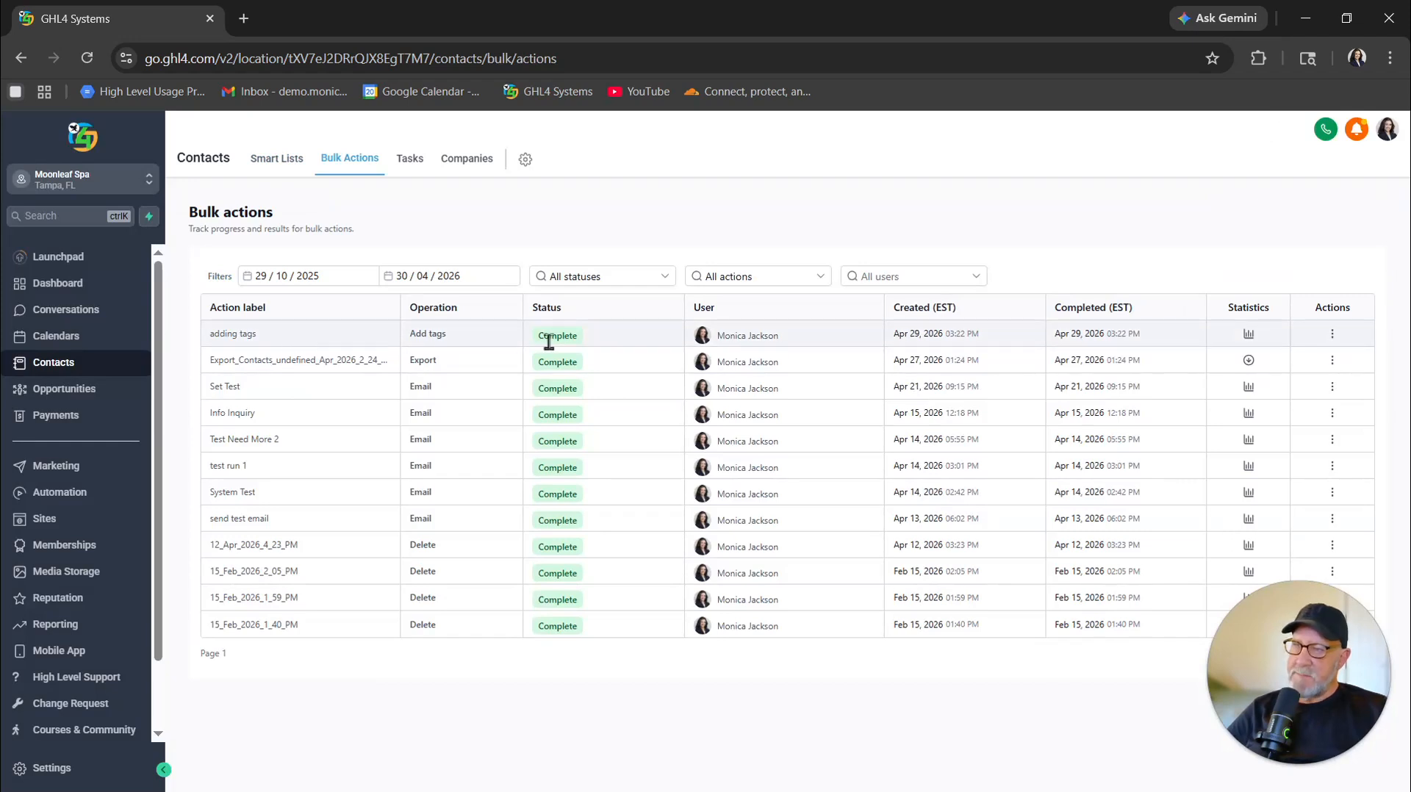
left_click(275, 167)
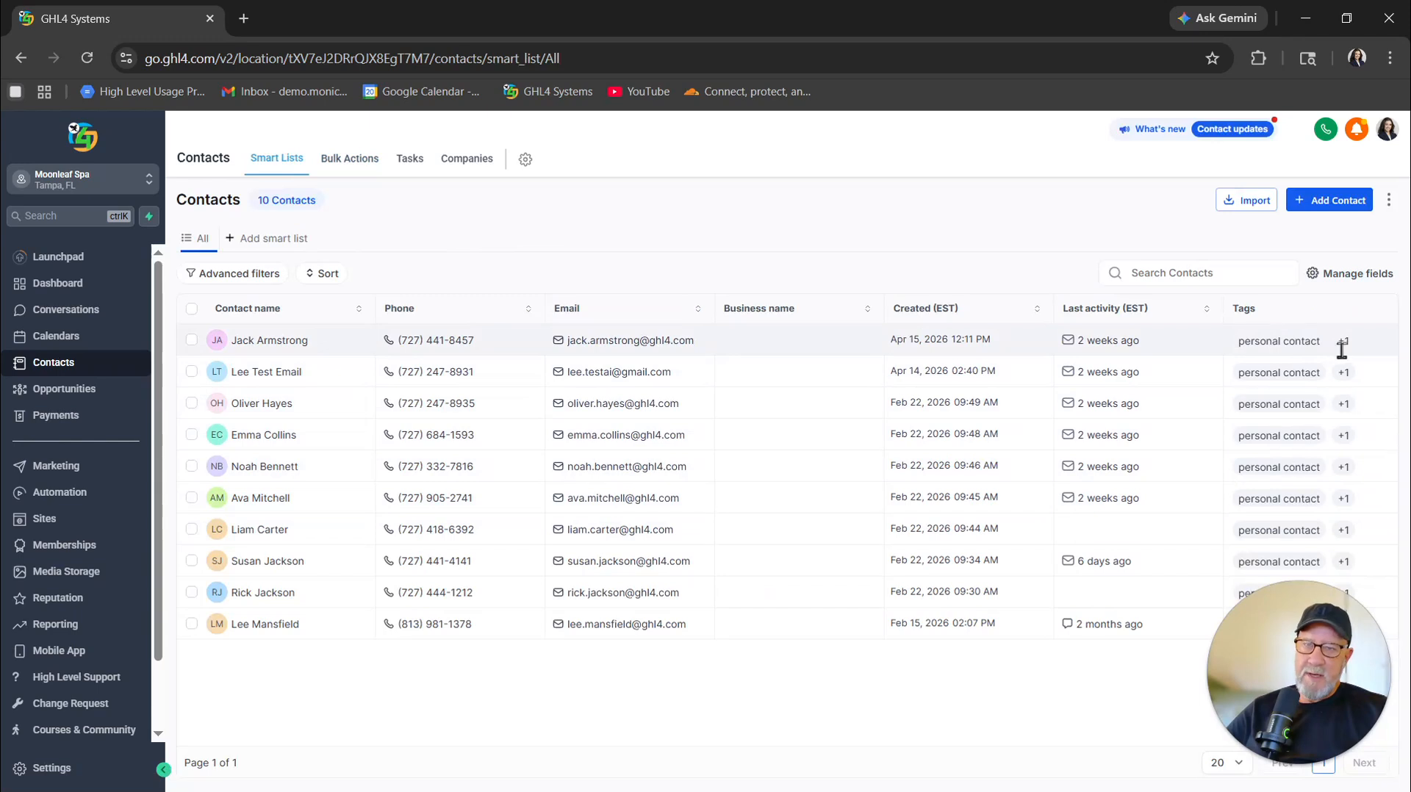
mouse_move(1344, 344)
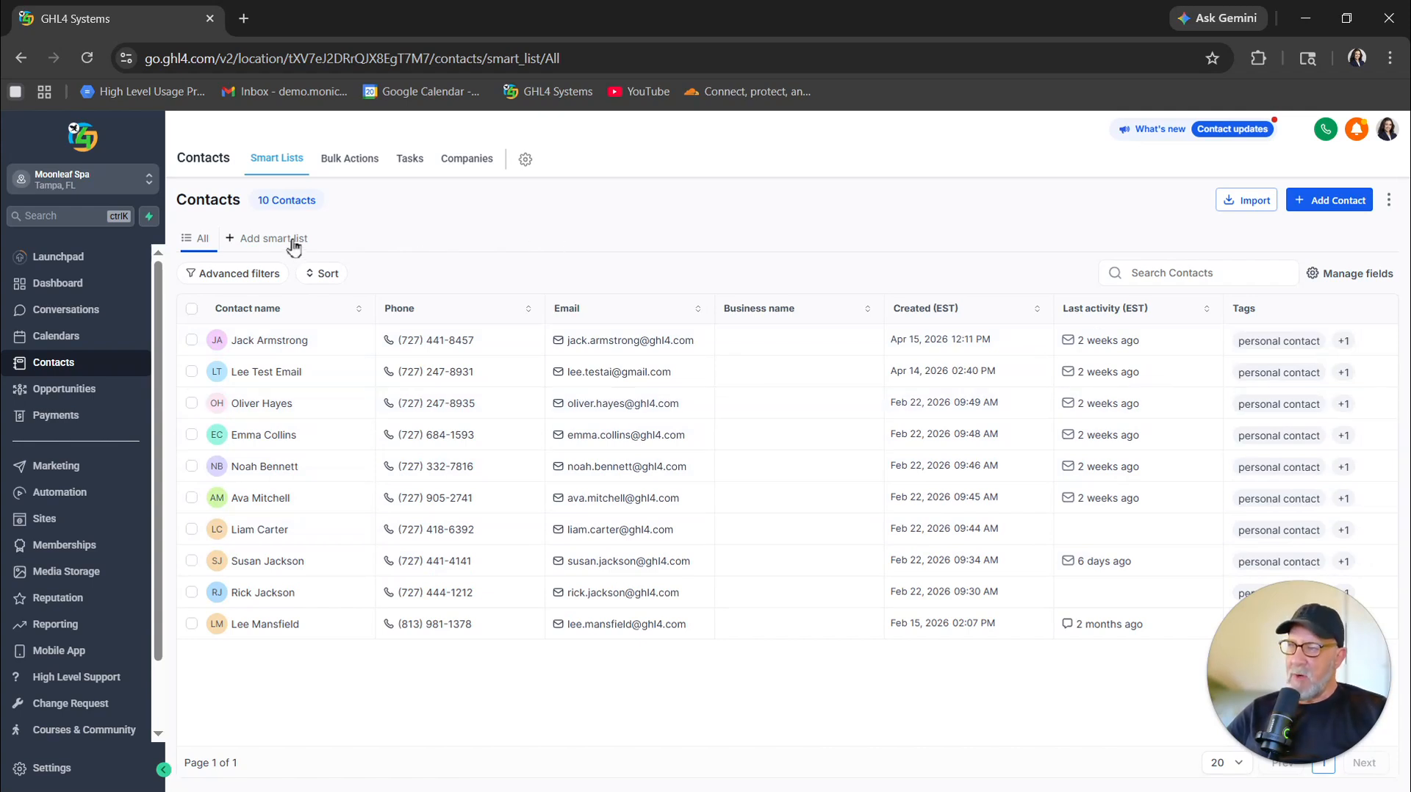
Start a new smart list and name it "Personal Contacts".
left_click(235, 243)
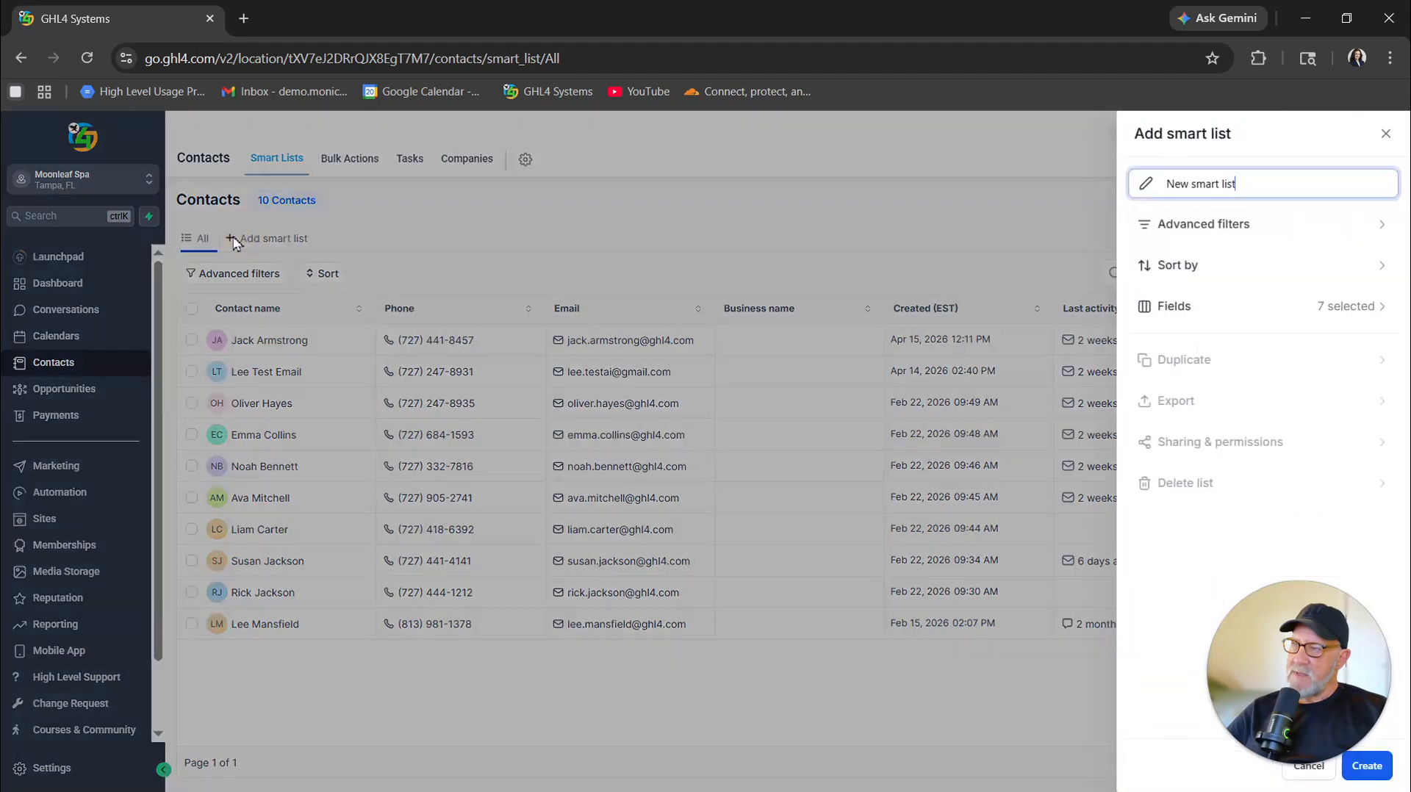
left_click(1202, 187)
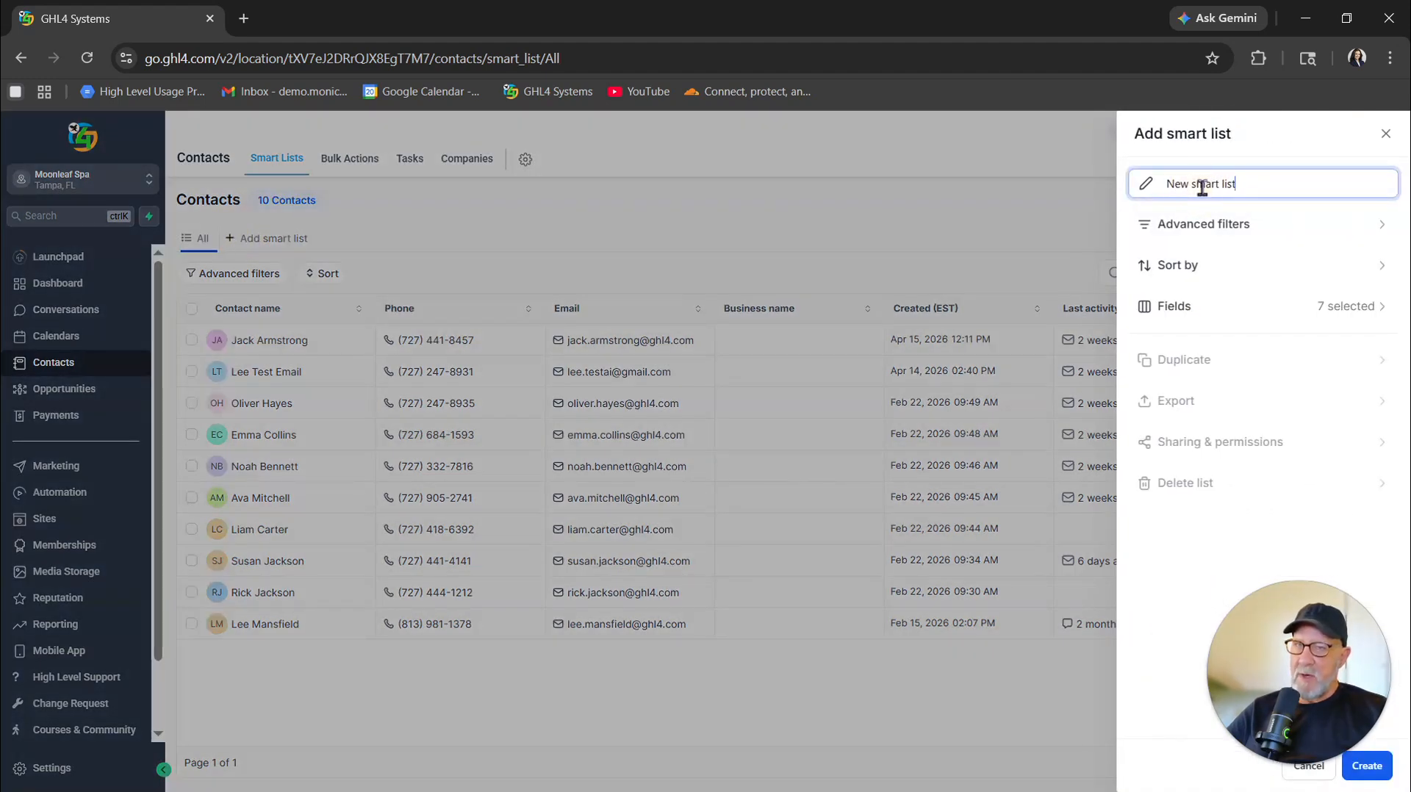
key("ctrl+a")
type("Personal Contacts")
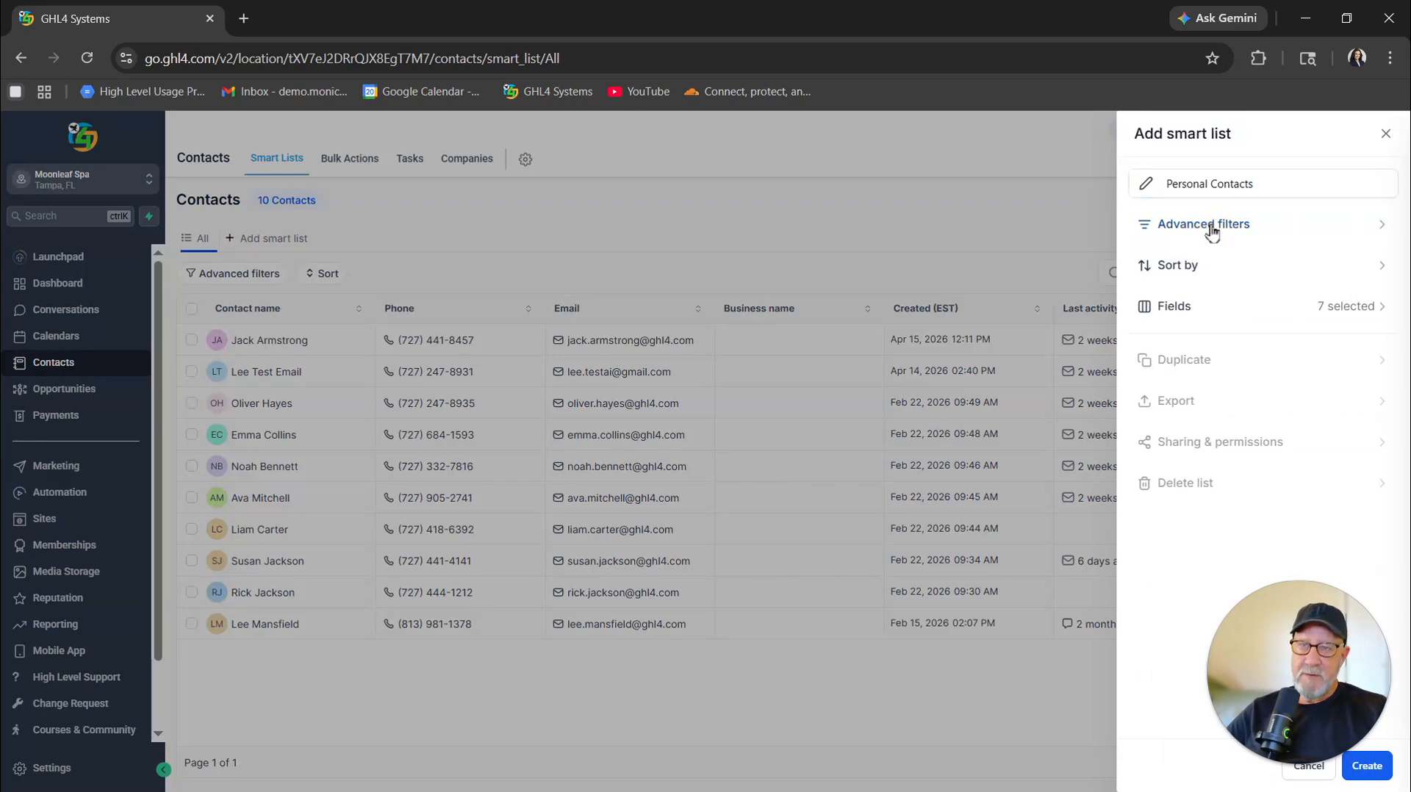
Apply an advanced filter of Tag Is "personal contact" and create the Personal Contacts smart list.
left_click(1212, 233)
scroll(1106, 441, "down", 2)
scroll(1101, 434, "down", 5)
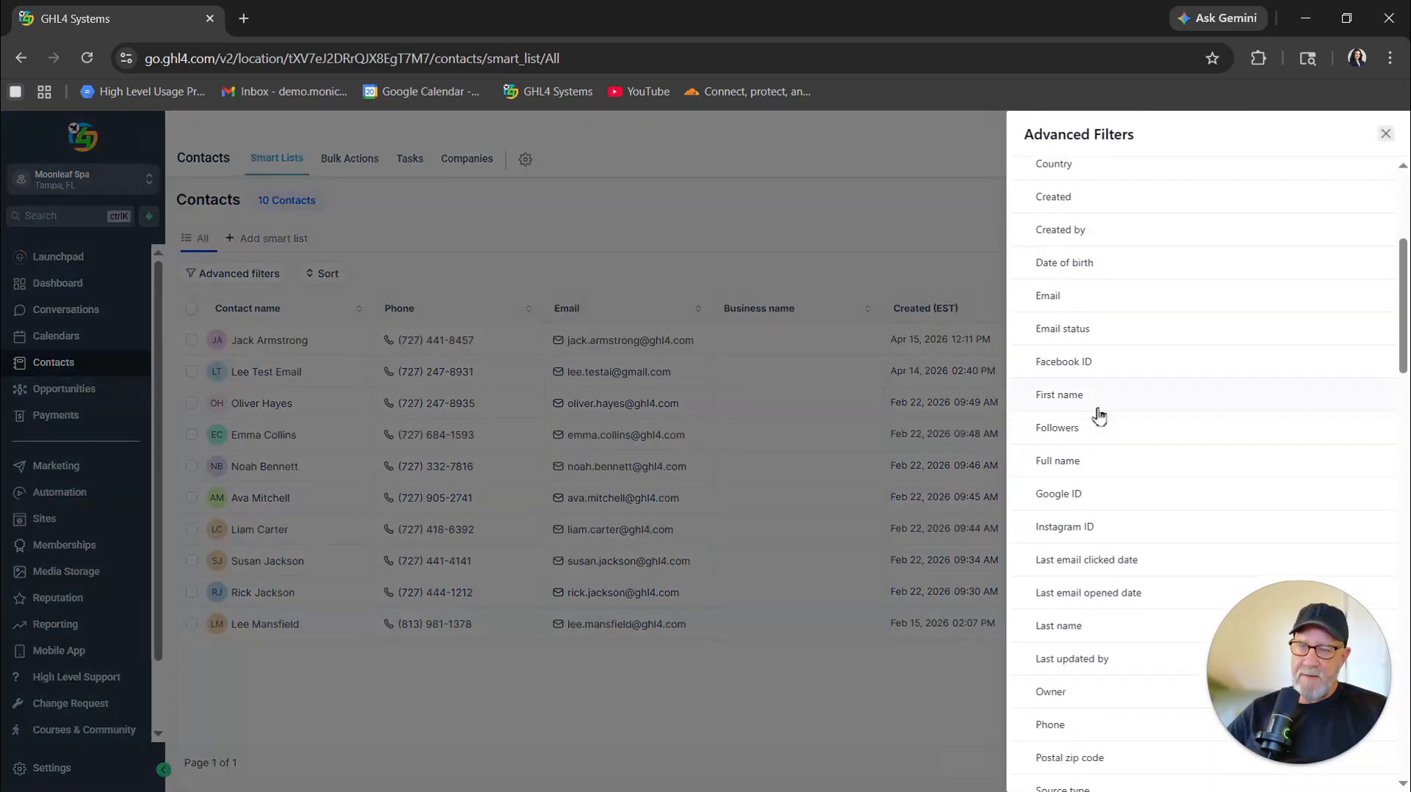
scroll(1080, 409, "down", 3)
left_click(1049, 409)
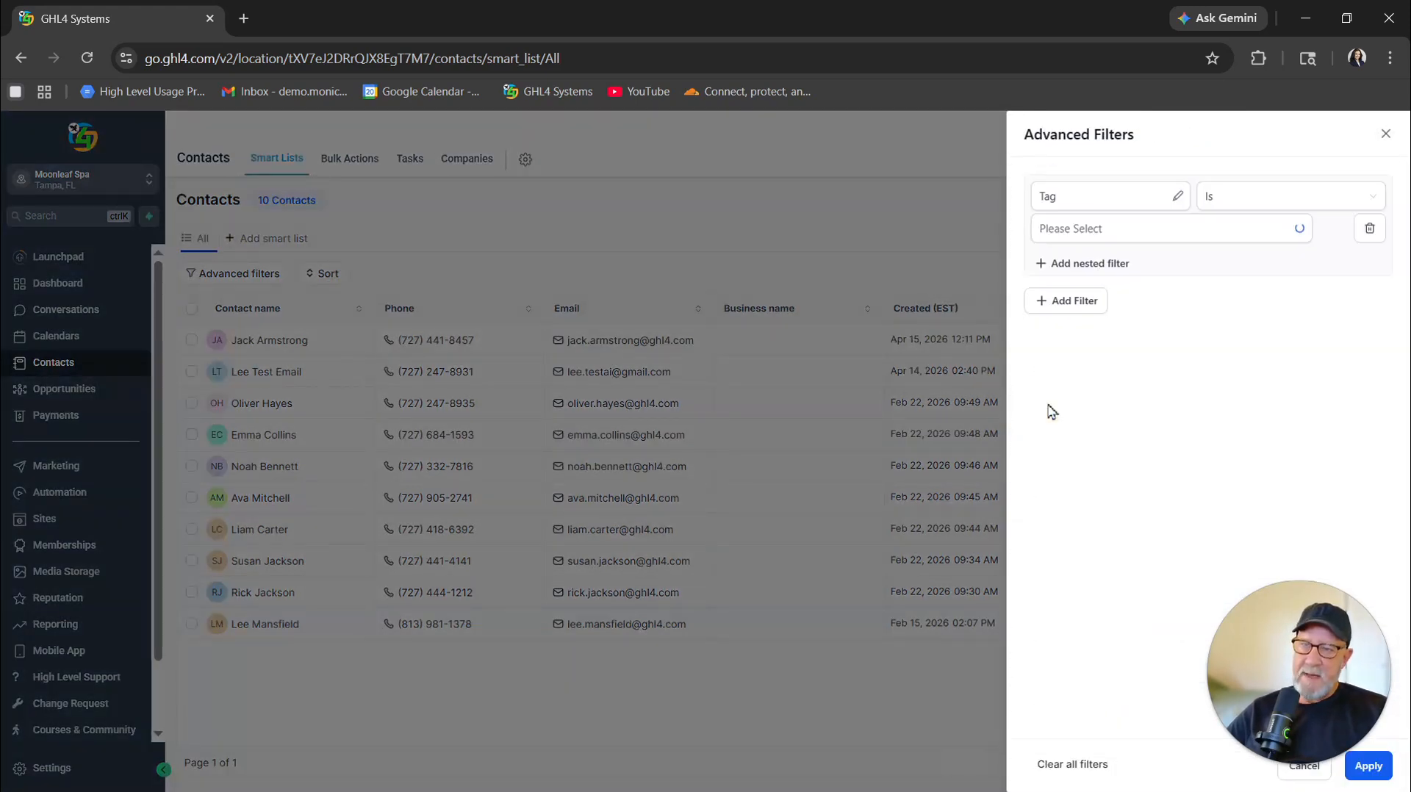
left_click(1171, 230)
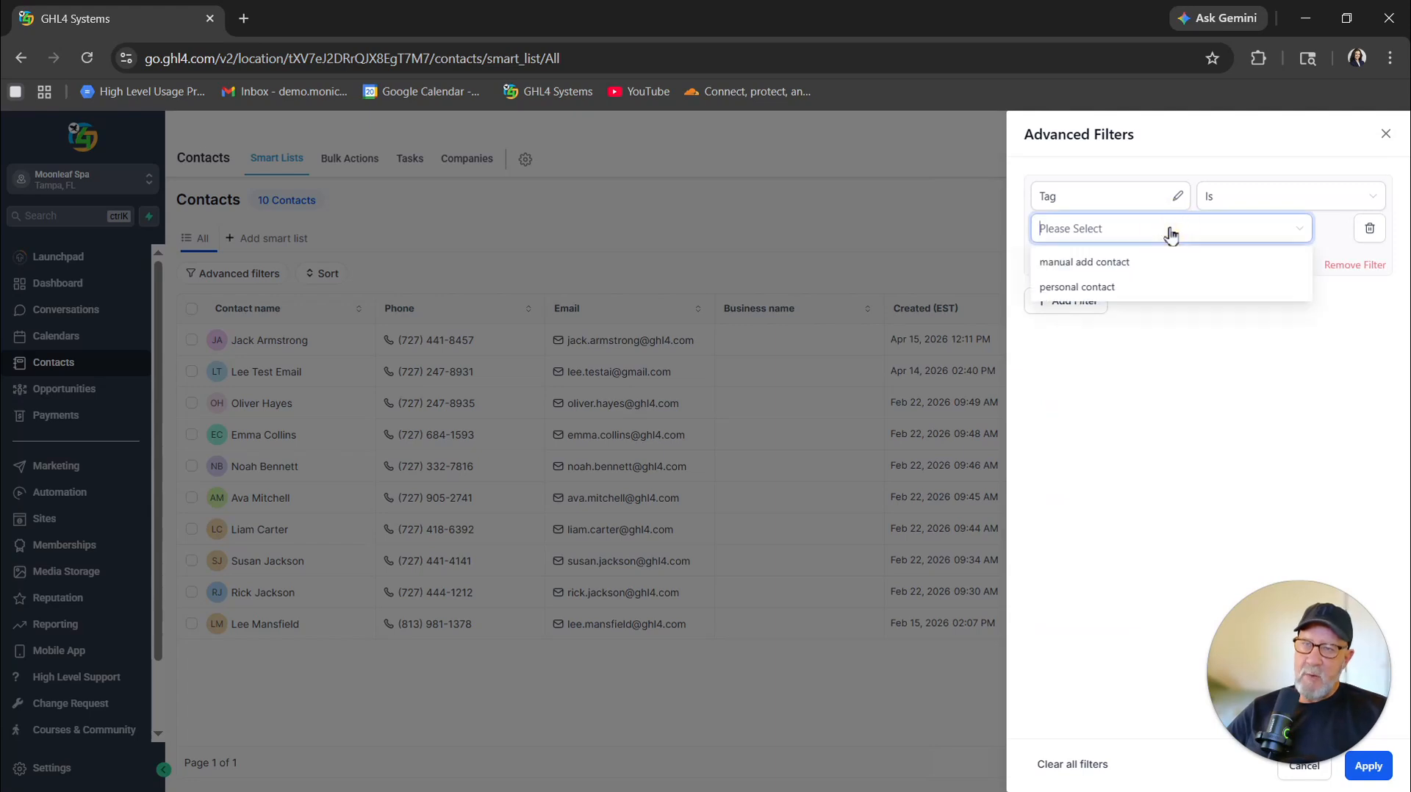
left_click(1094, 289)
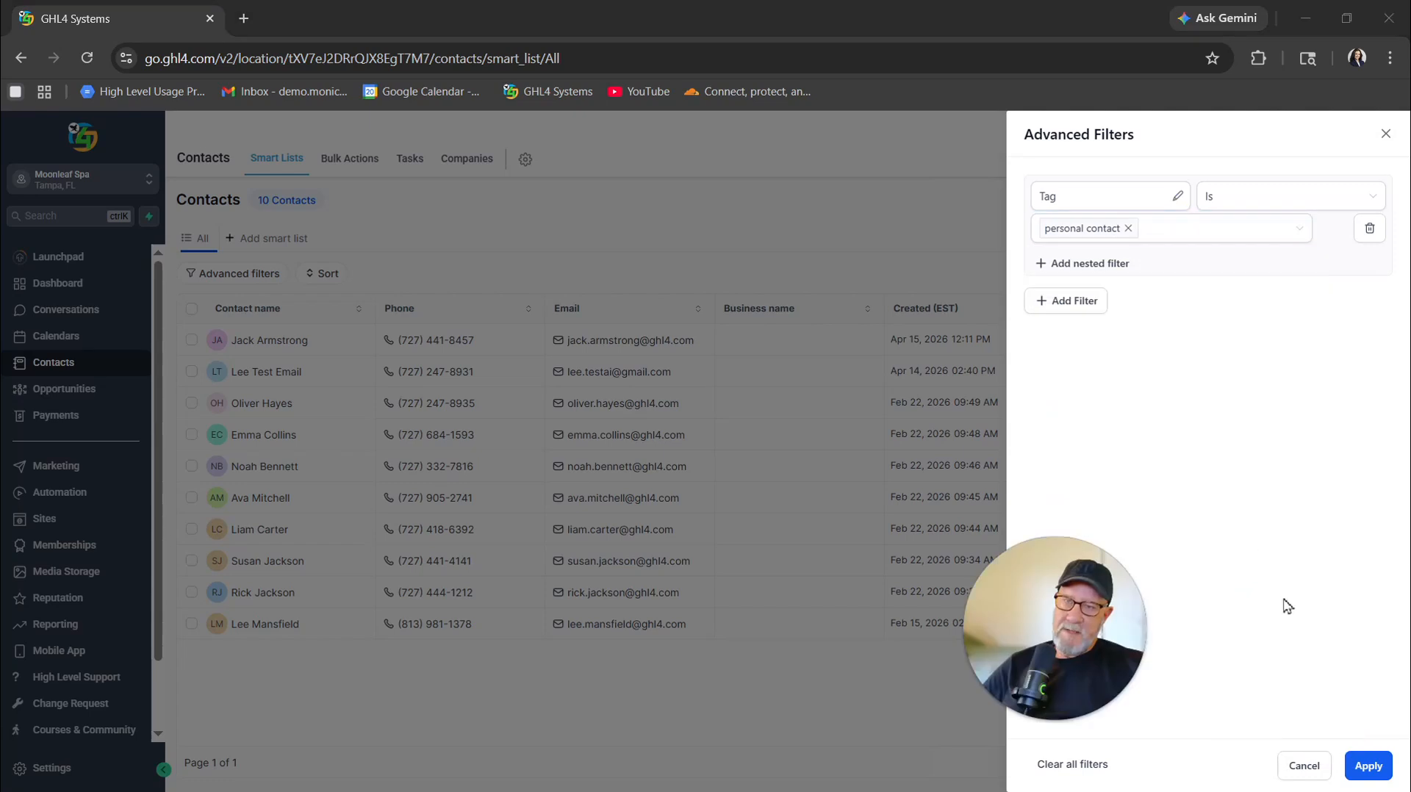
left_click(1369, 766)
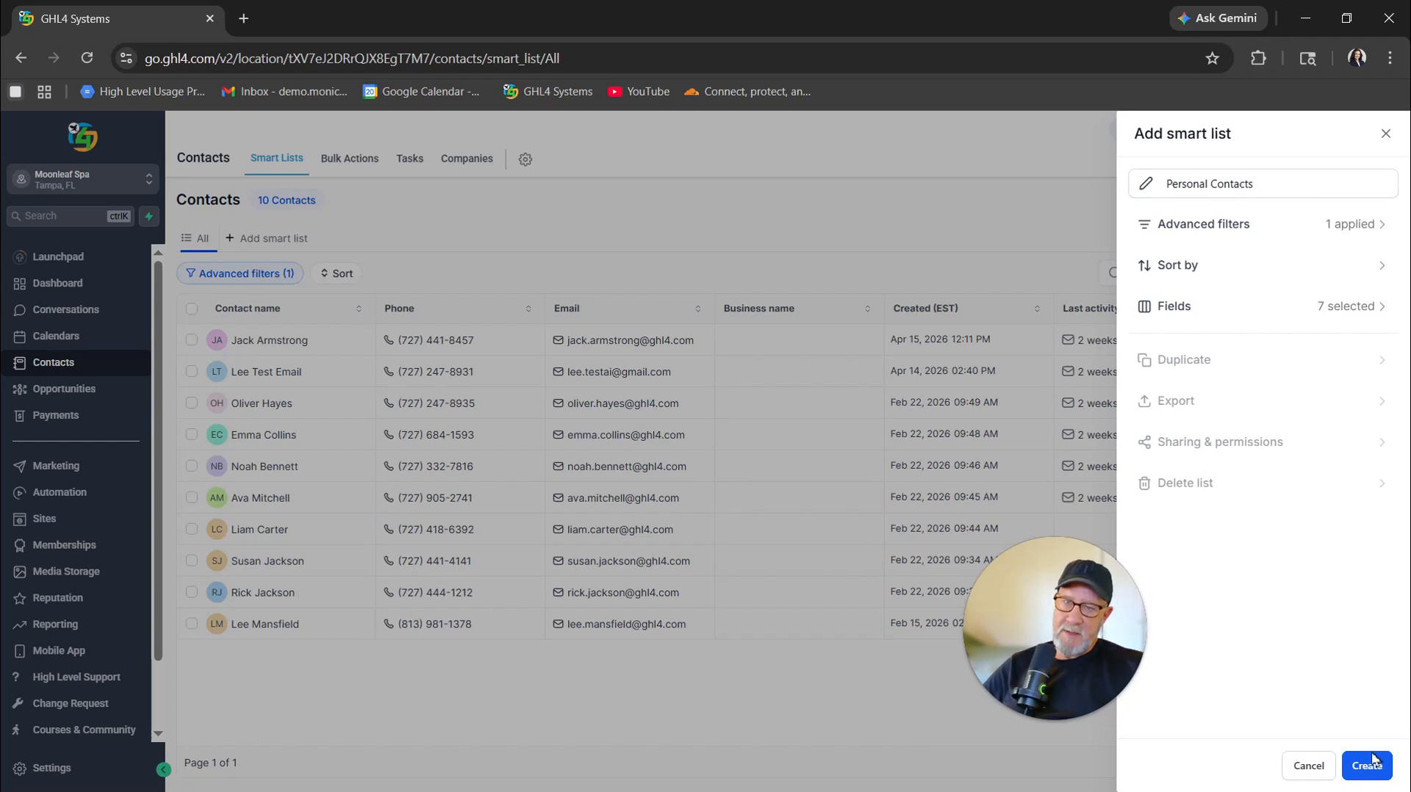
left_click(1369, 767)
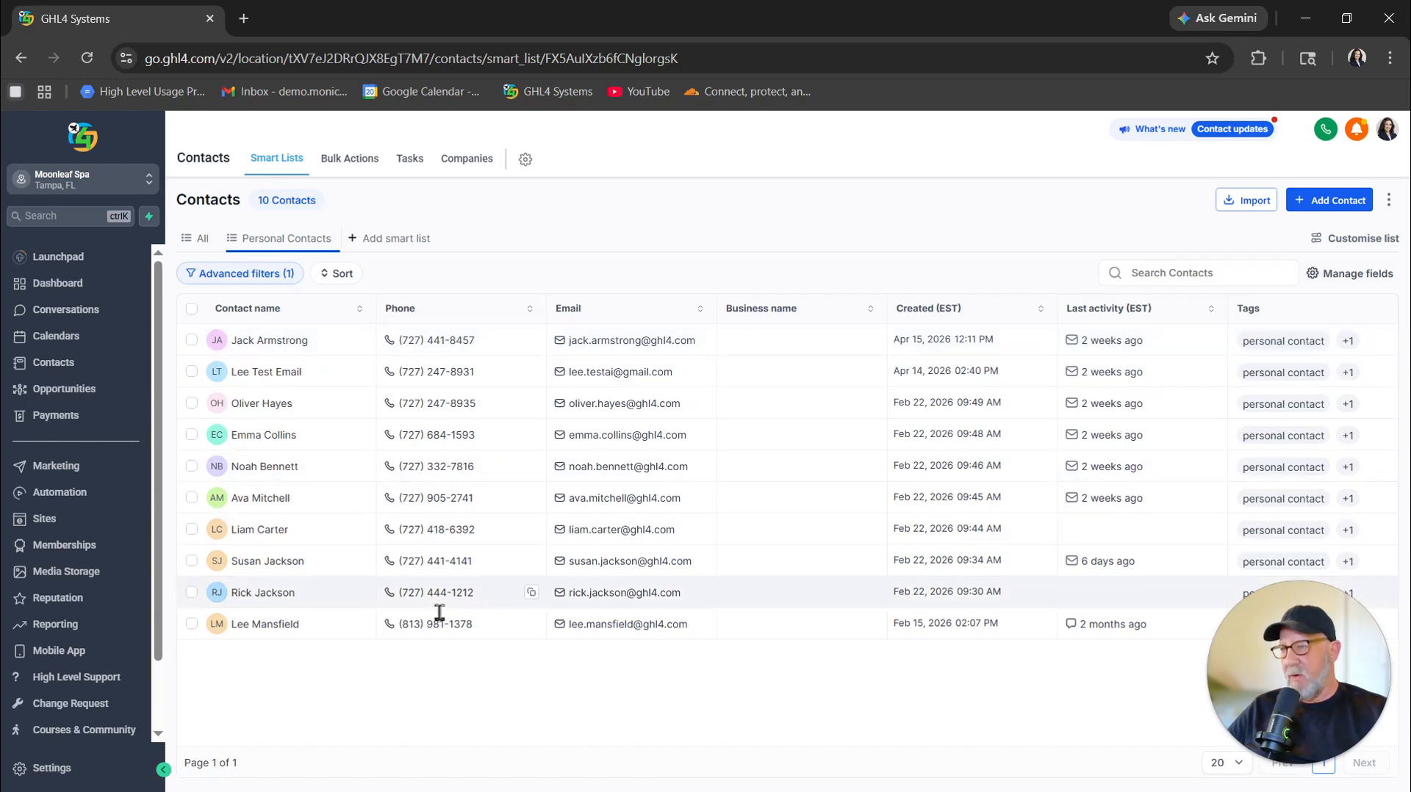
View the All contacts list and go back to the Personal Contacts smart list.
left_click(200, 242)
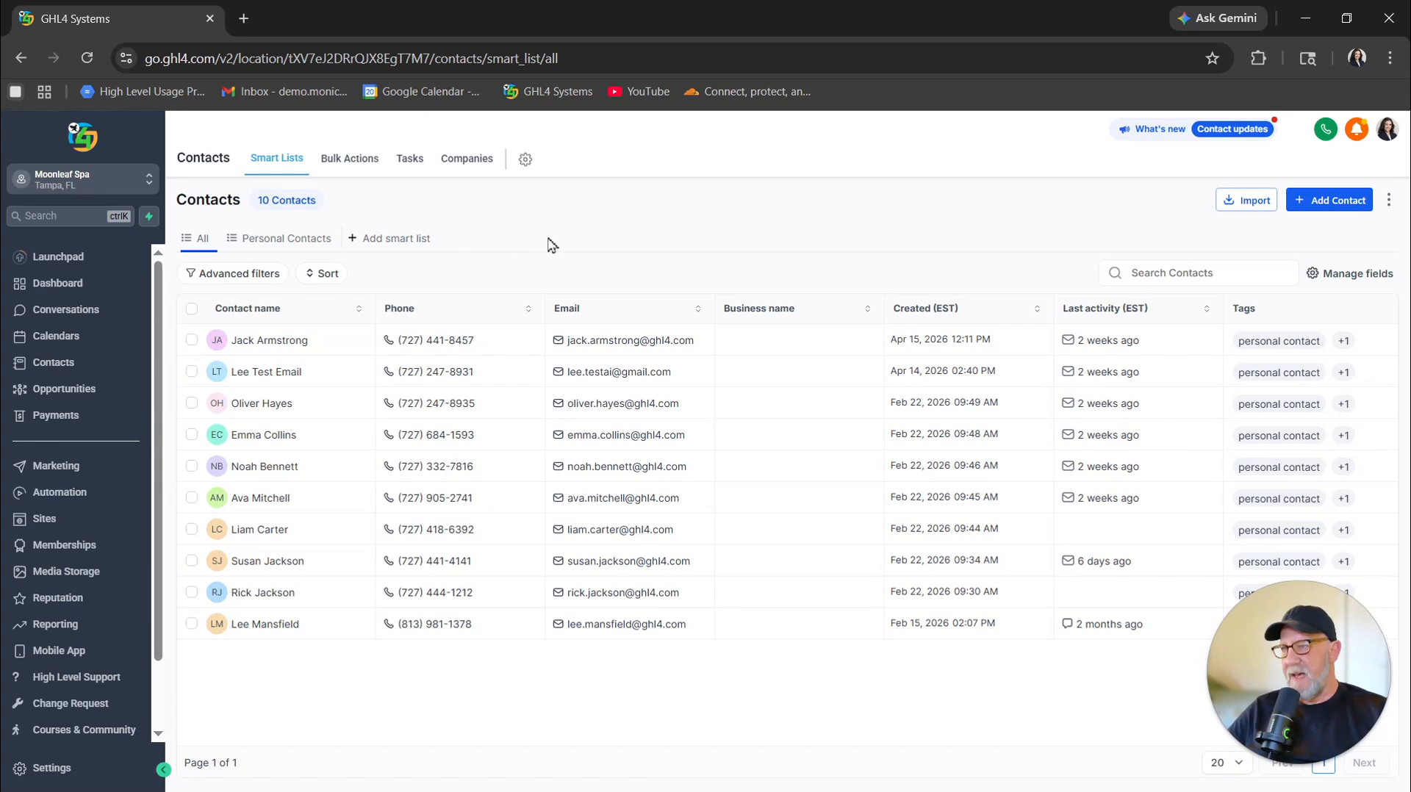
left_click(287, 246)
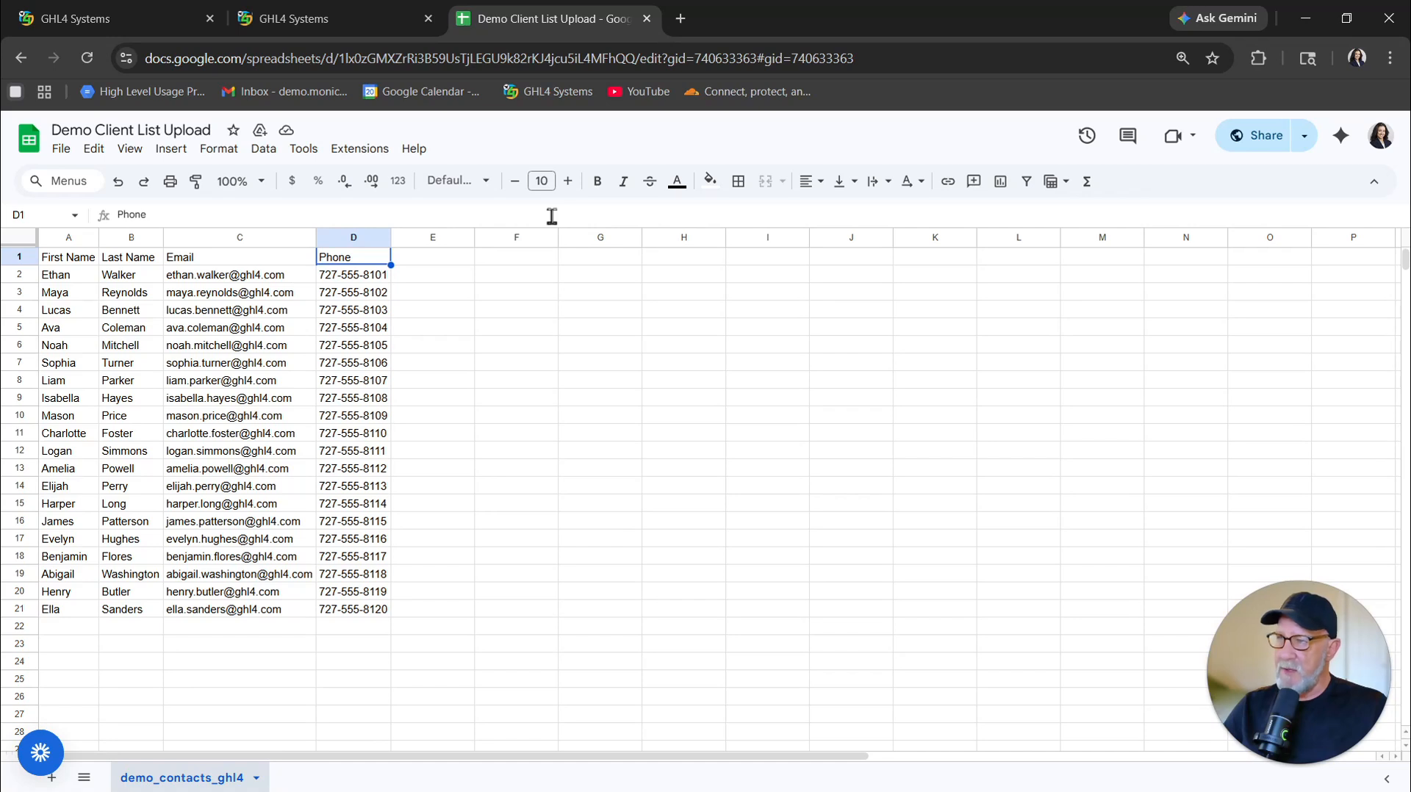
View the download formats offered for the Demo Client List Upload spreadsheet, without downloading the file.
left_click(600, 291)
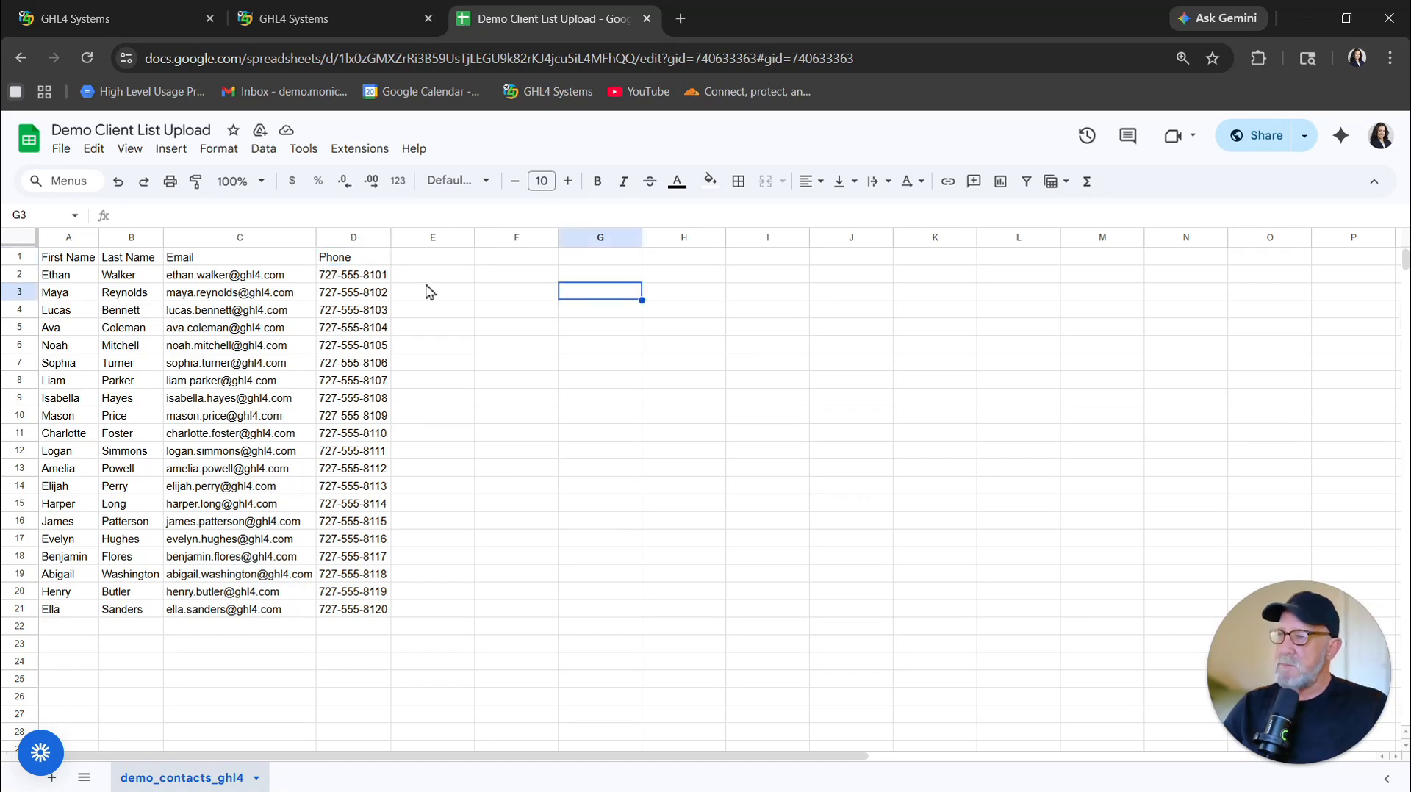
left_click(62, 152)
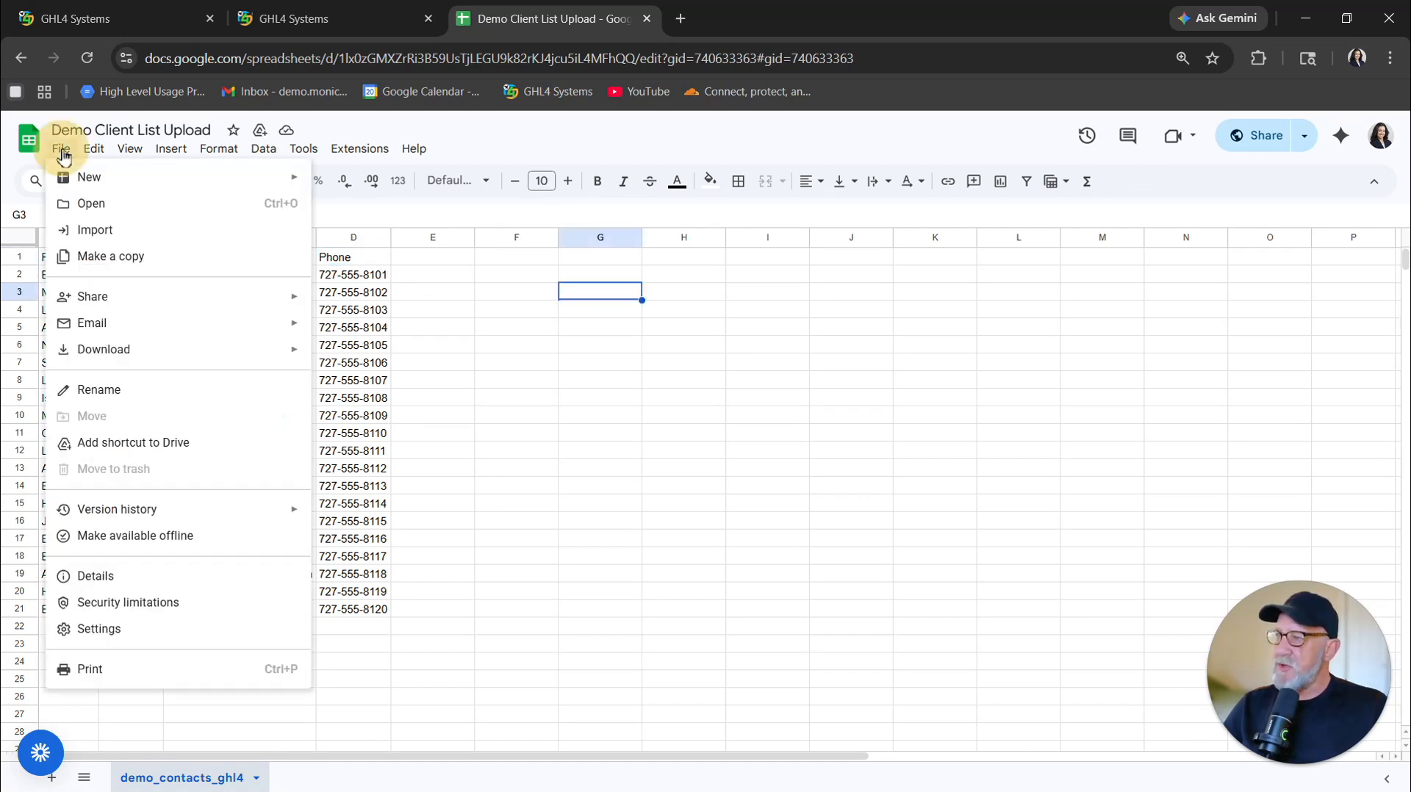
mouse_move(108, 358)
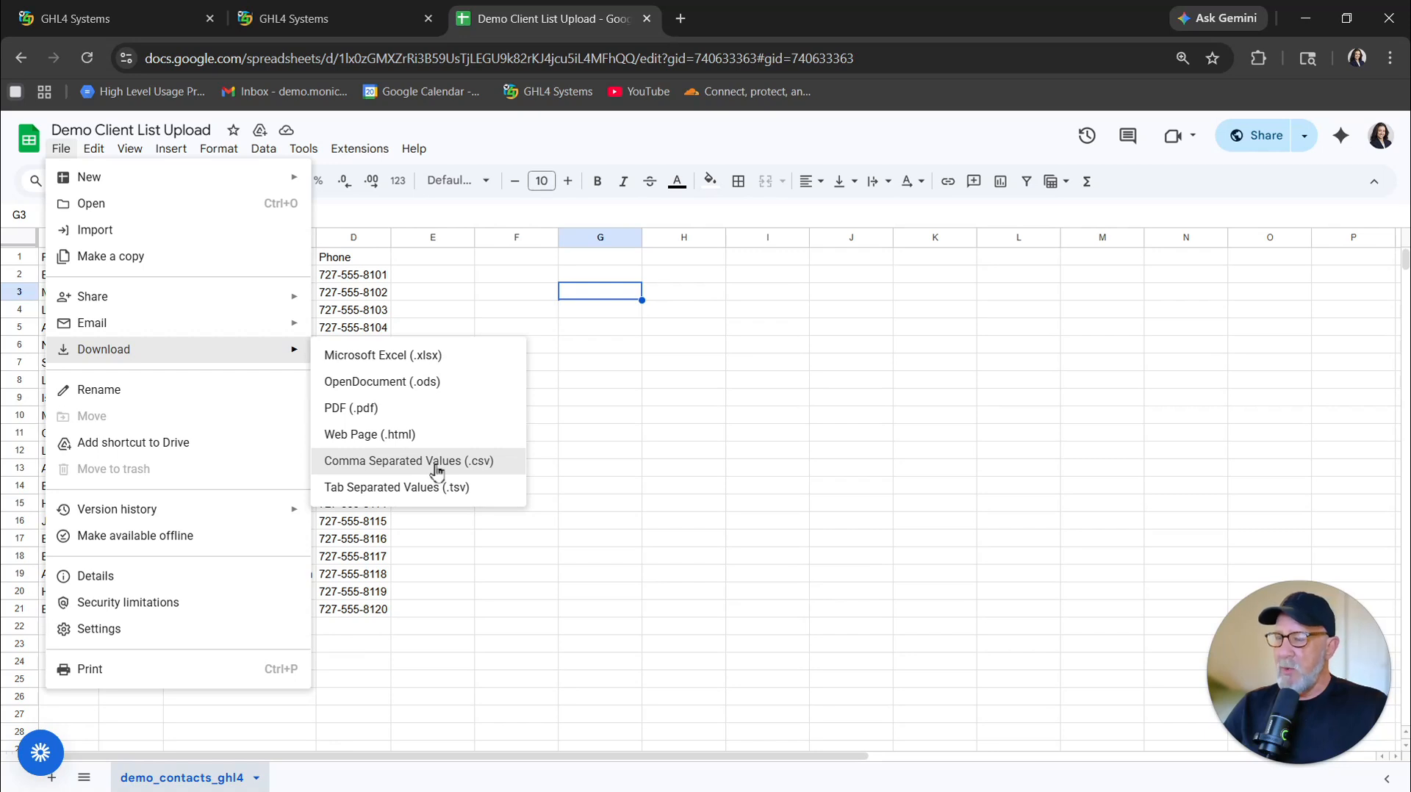
left_click(568, 400)
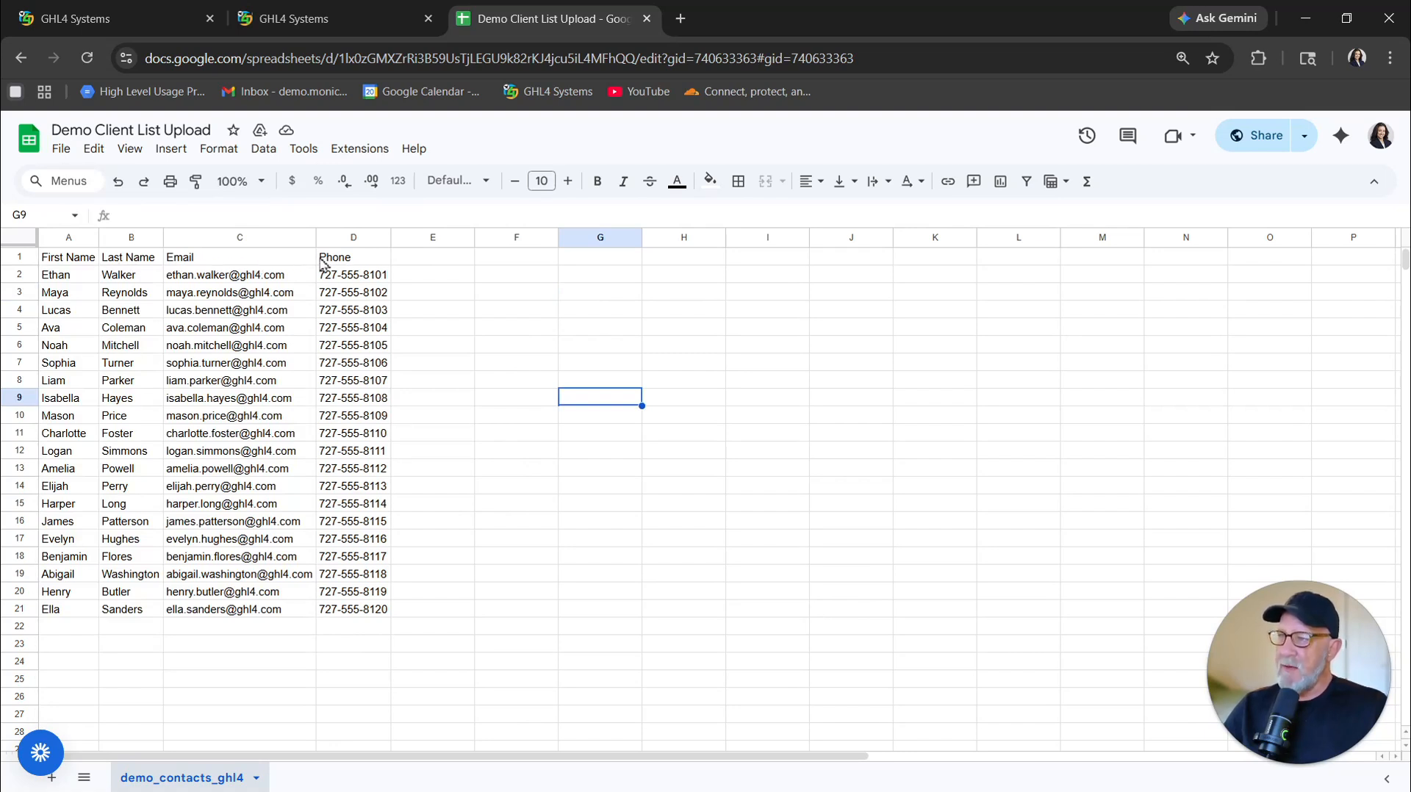
Switch to the GHL4 Custom Fields settings and examine the available contact, opportunity and company fields.
left_click(337, 22)
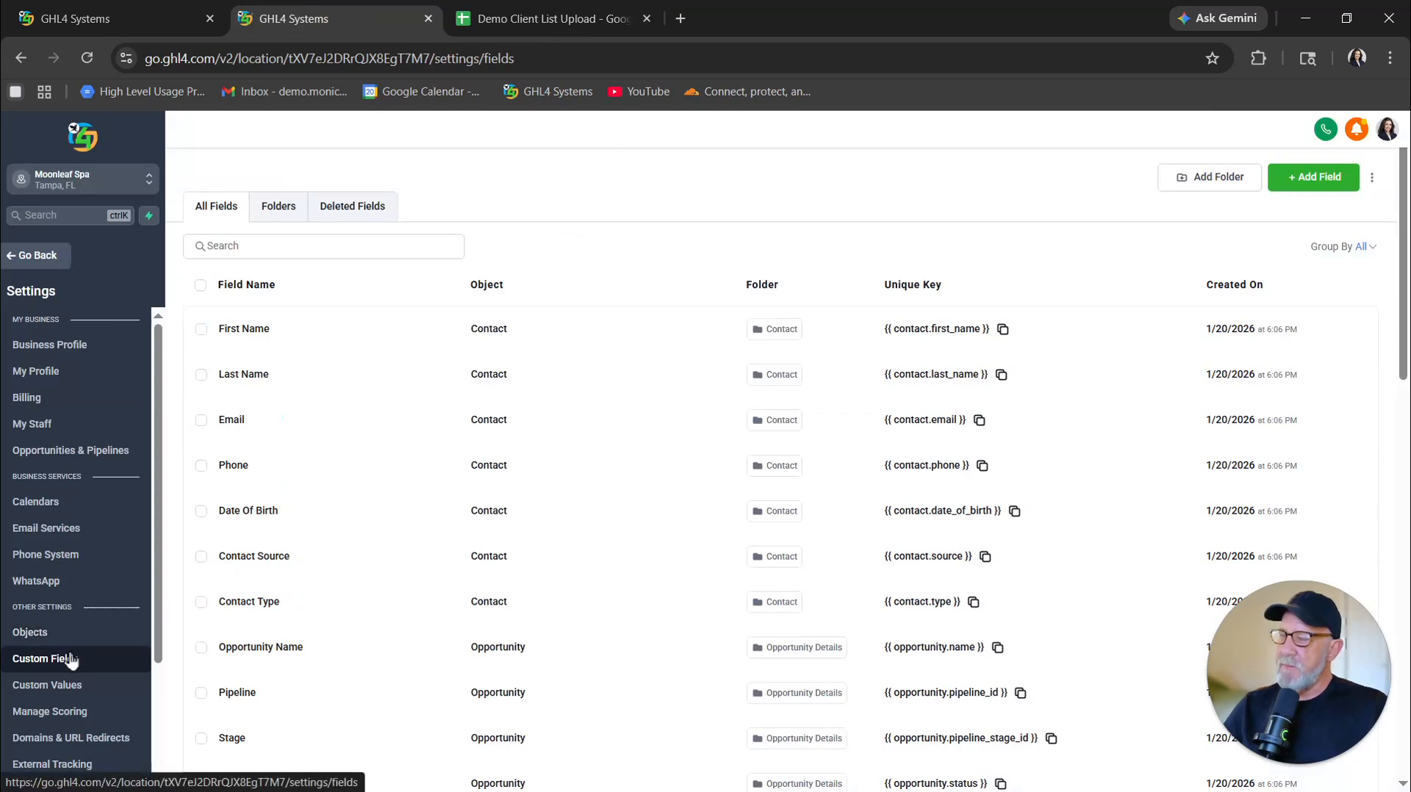
scroll(533, 424, "down", 2)
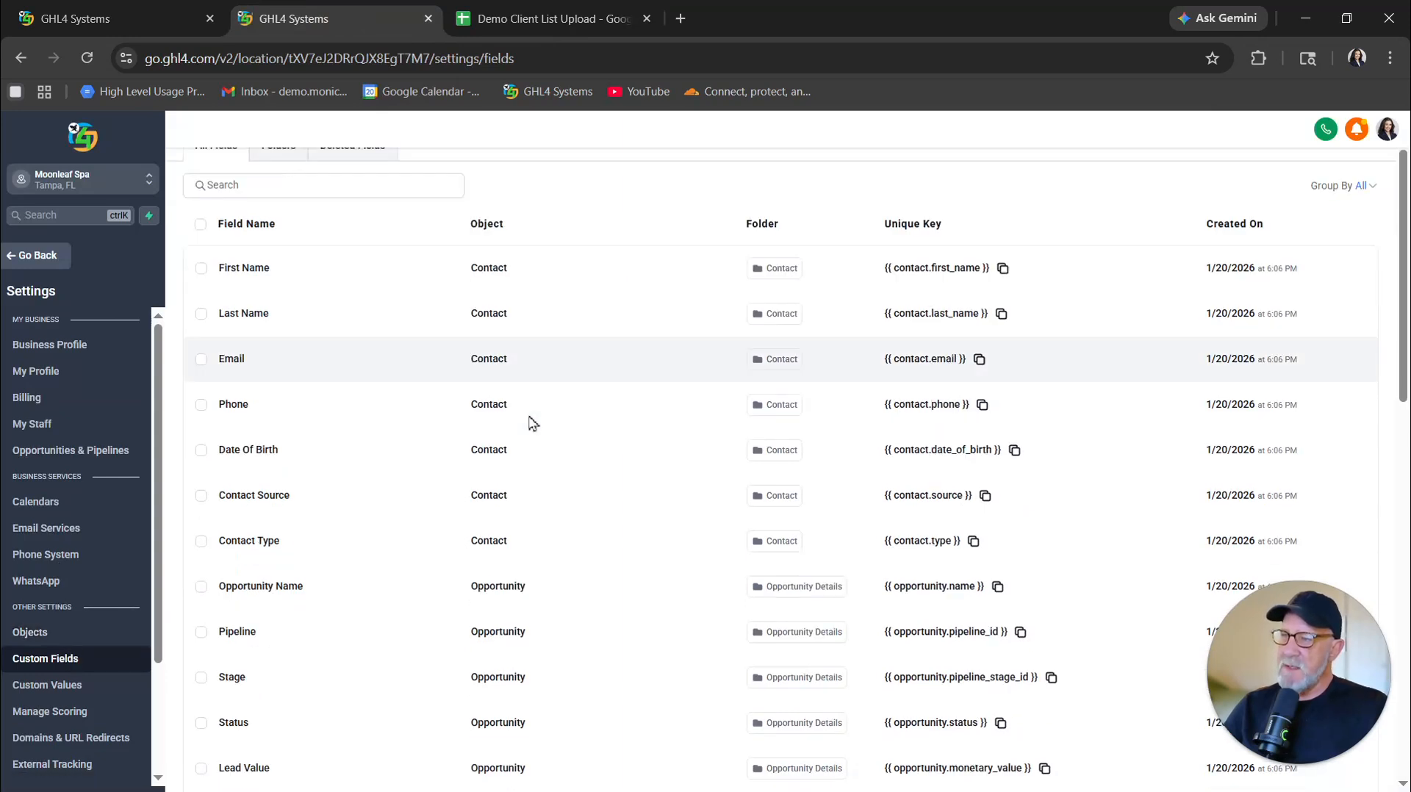
scroll(533, 425, "down", 8)
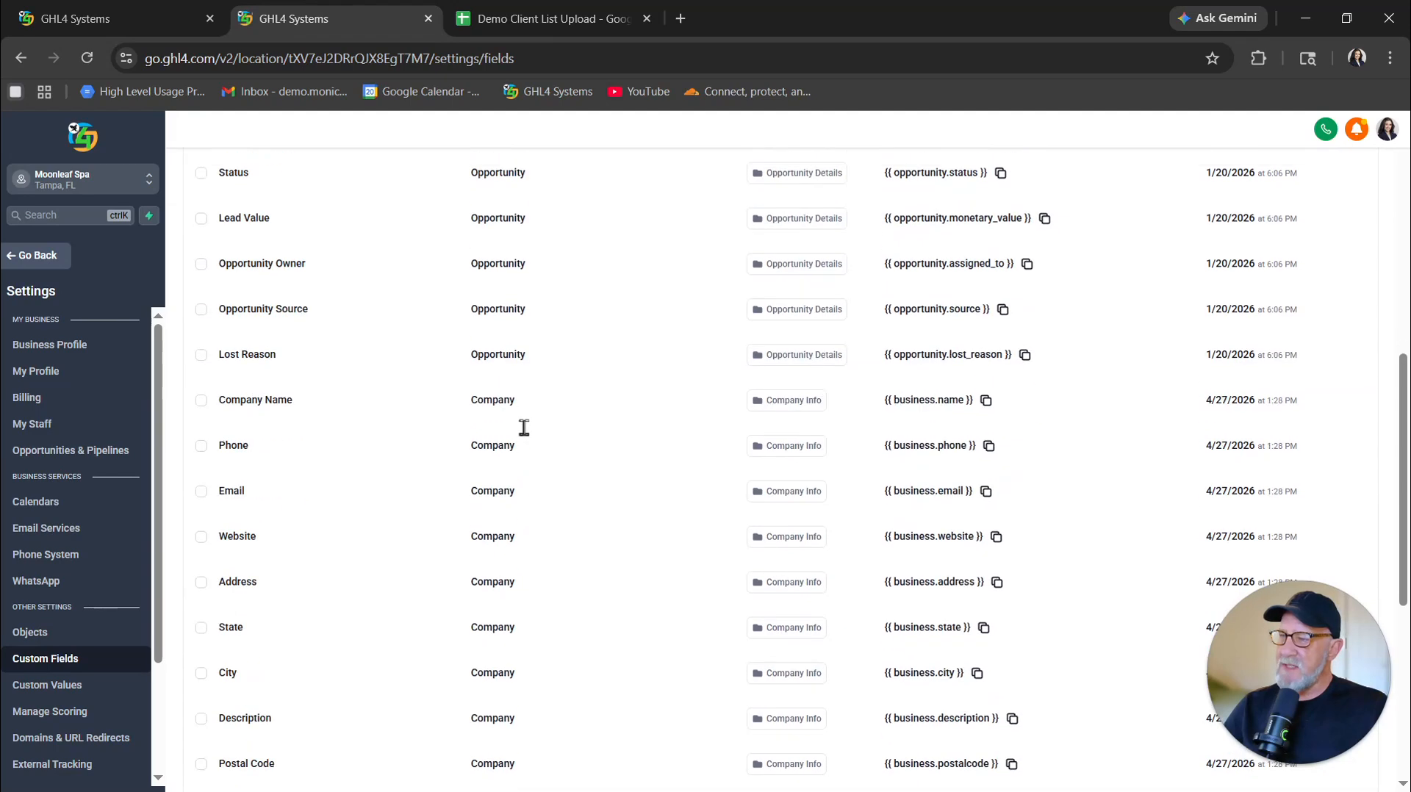
scroll(524, 428, "down", 6)
scroll(523, 427, "up", 15)
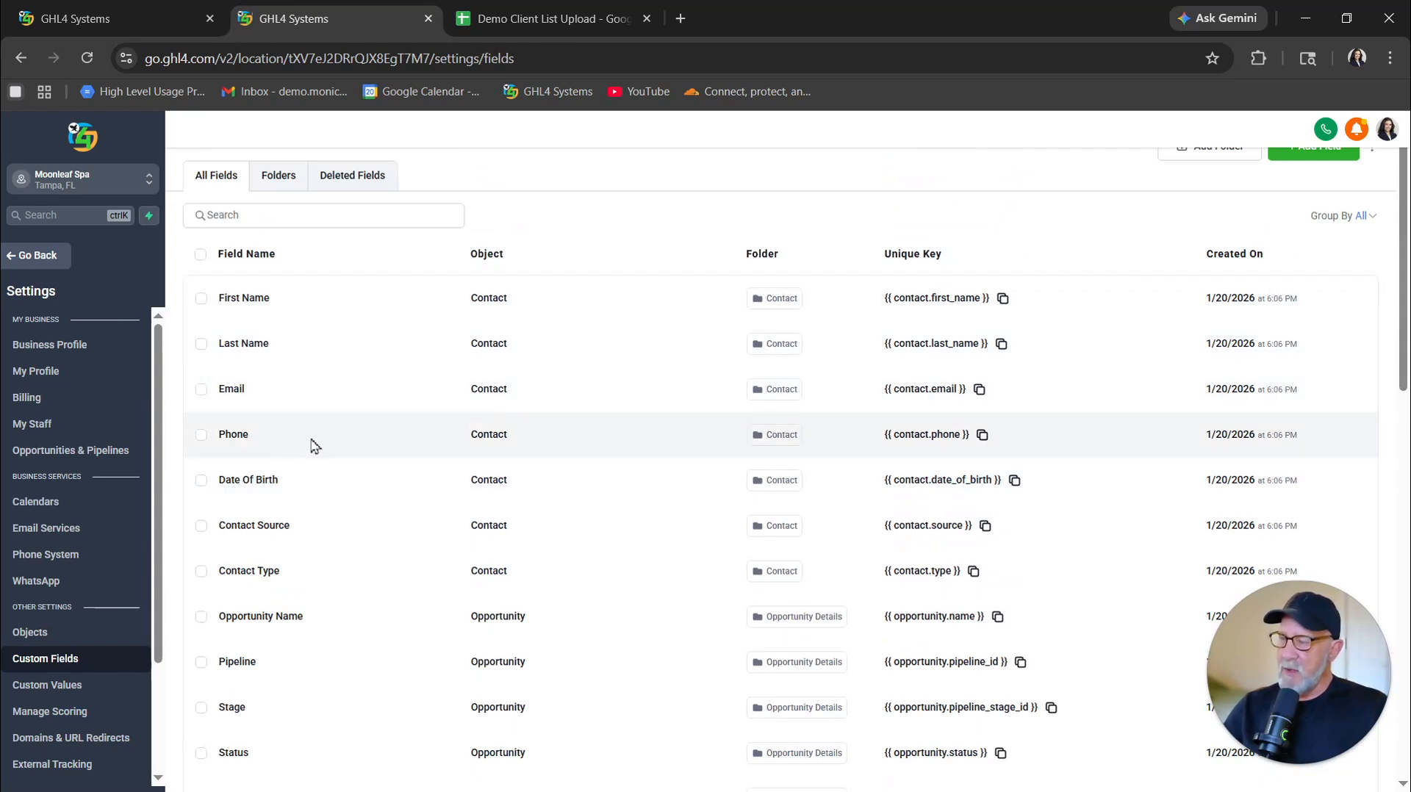
scroll(315, 446, "down", 4)
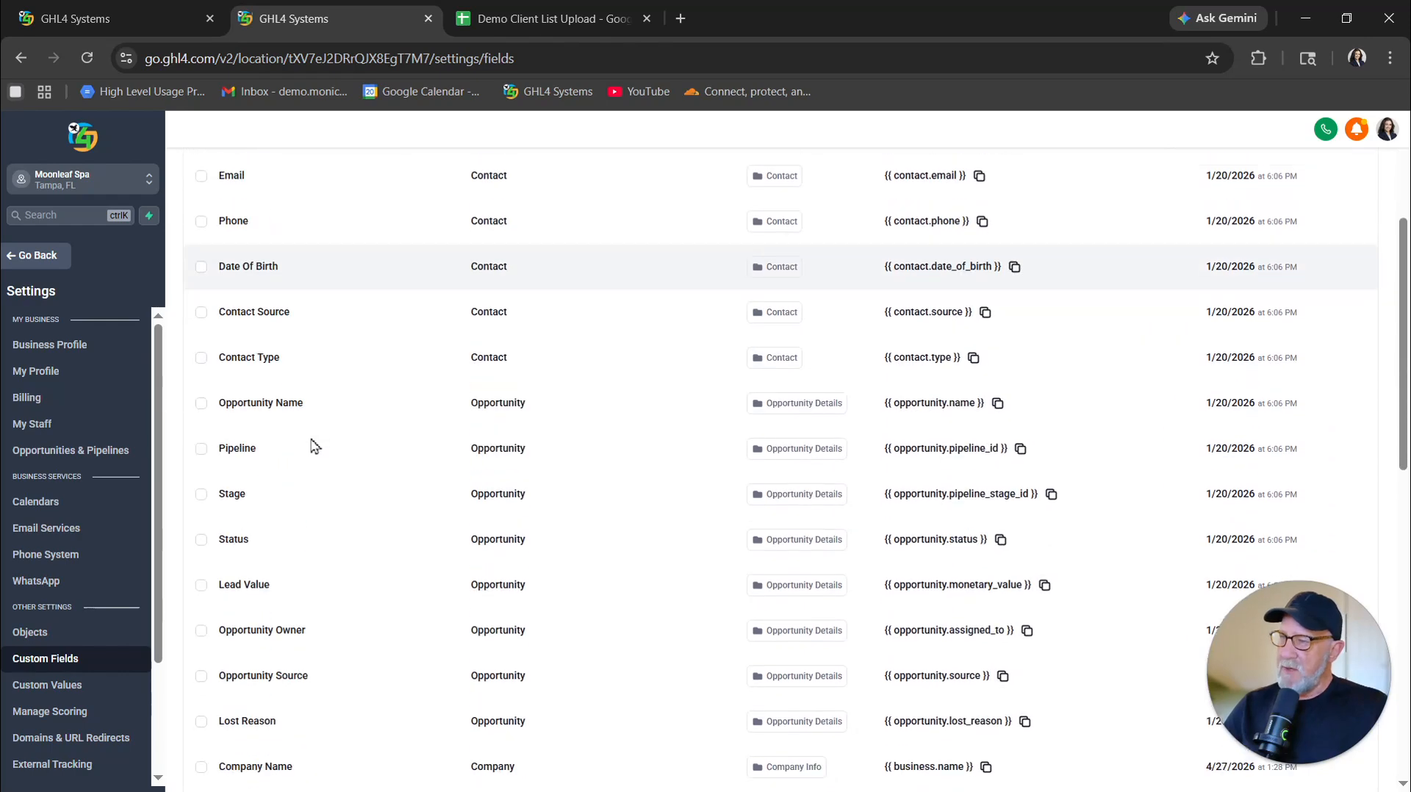
scroll(315, 447, "down", 6)
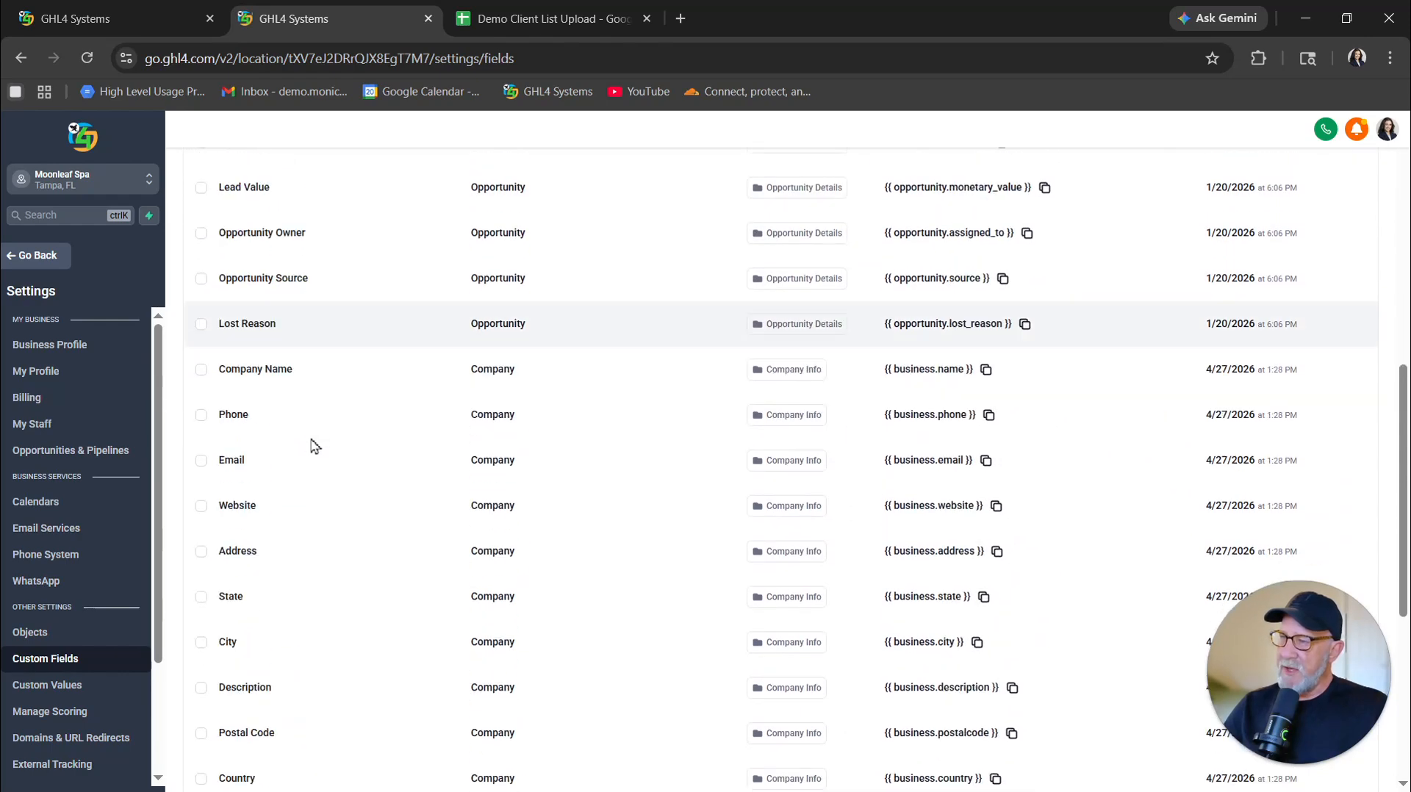
scroll(315, 446, "down", 2)
scroll(315, 447, "down", 2)
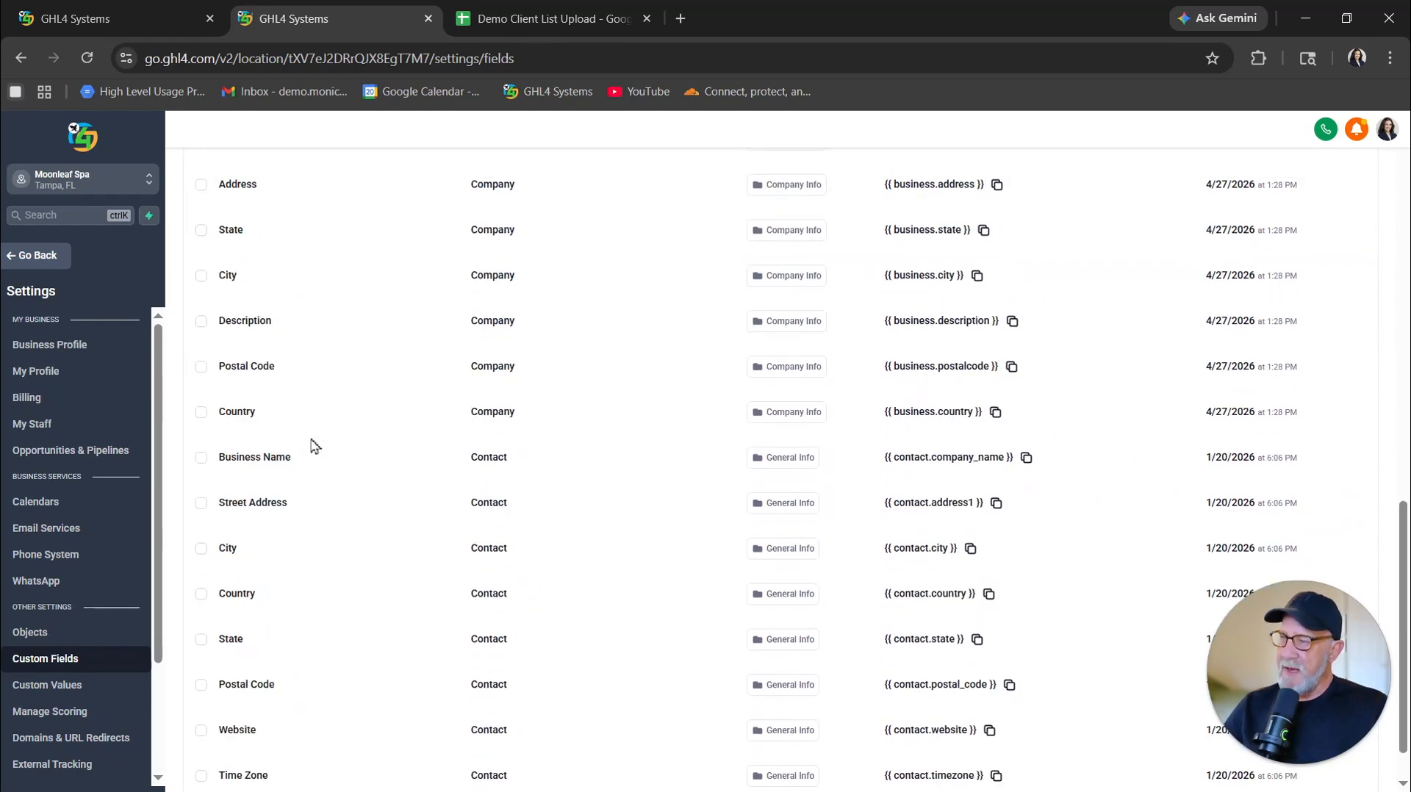
scroll(318, 419, "up", 3)
scroll(322, 422, "up", 4)
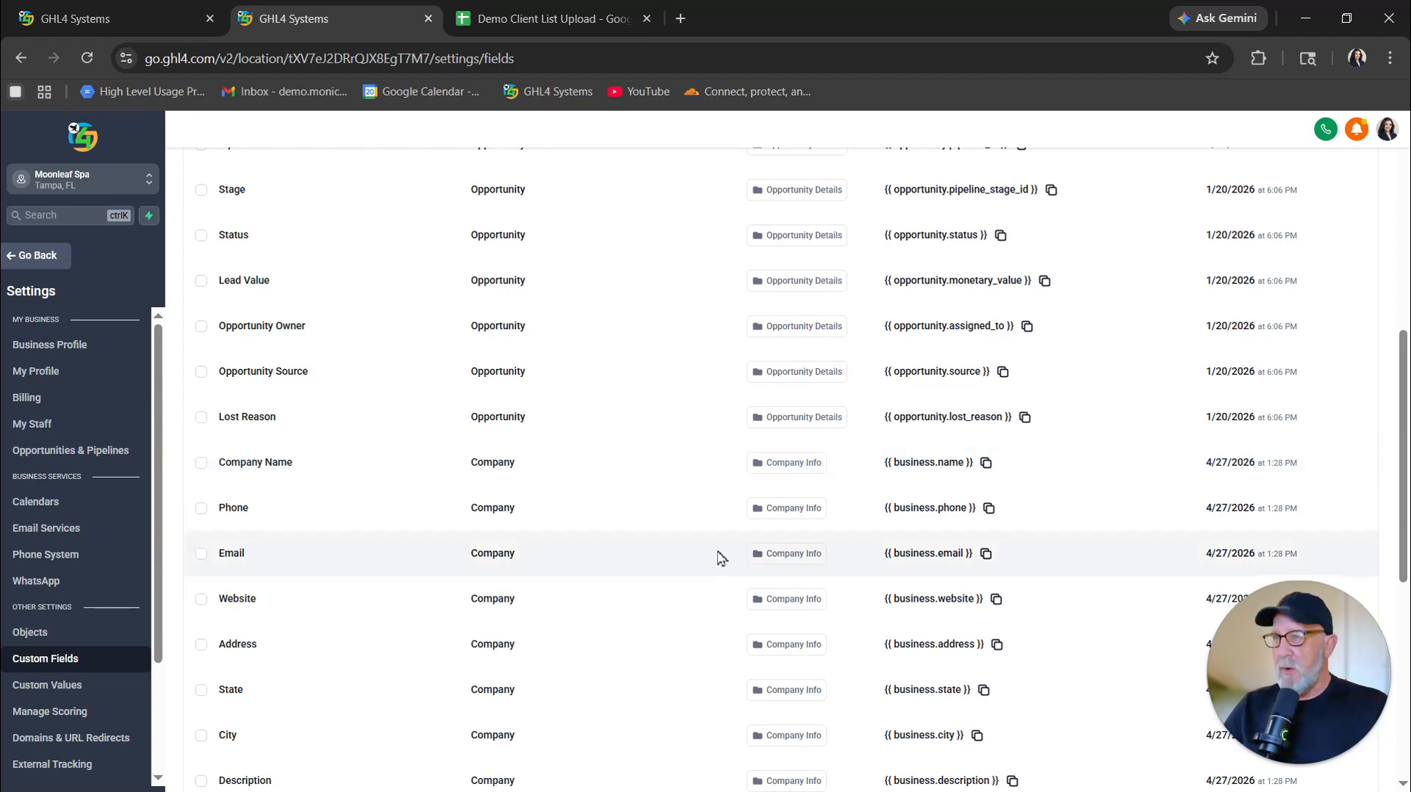
Switch to the Demo Client List Upload spreadsheet and enter the column header "Company" in cell E1.
left_click(579, 20)
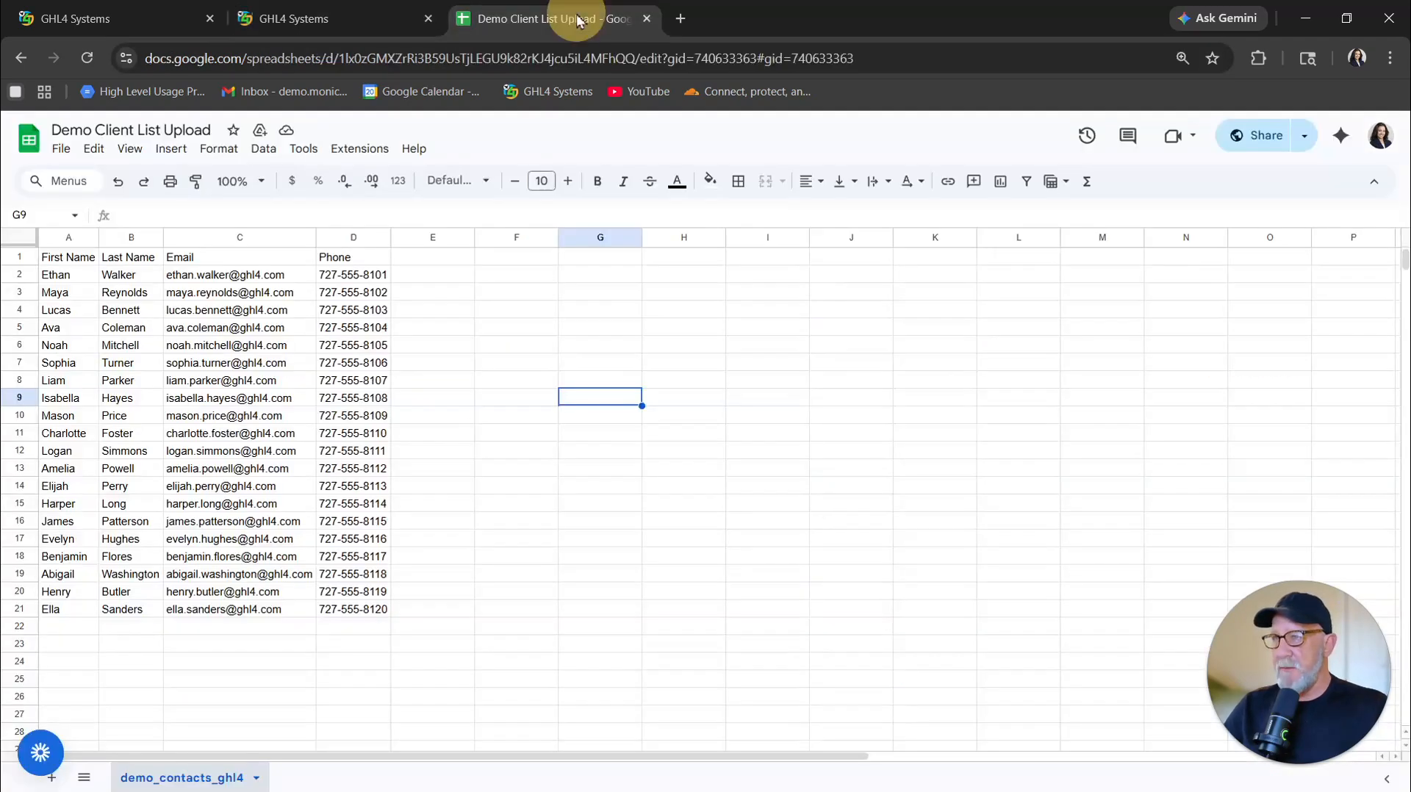
left_click(444, 264)
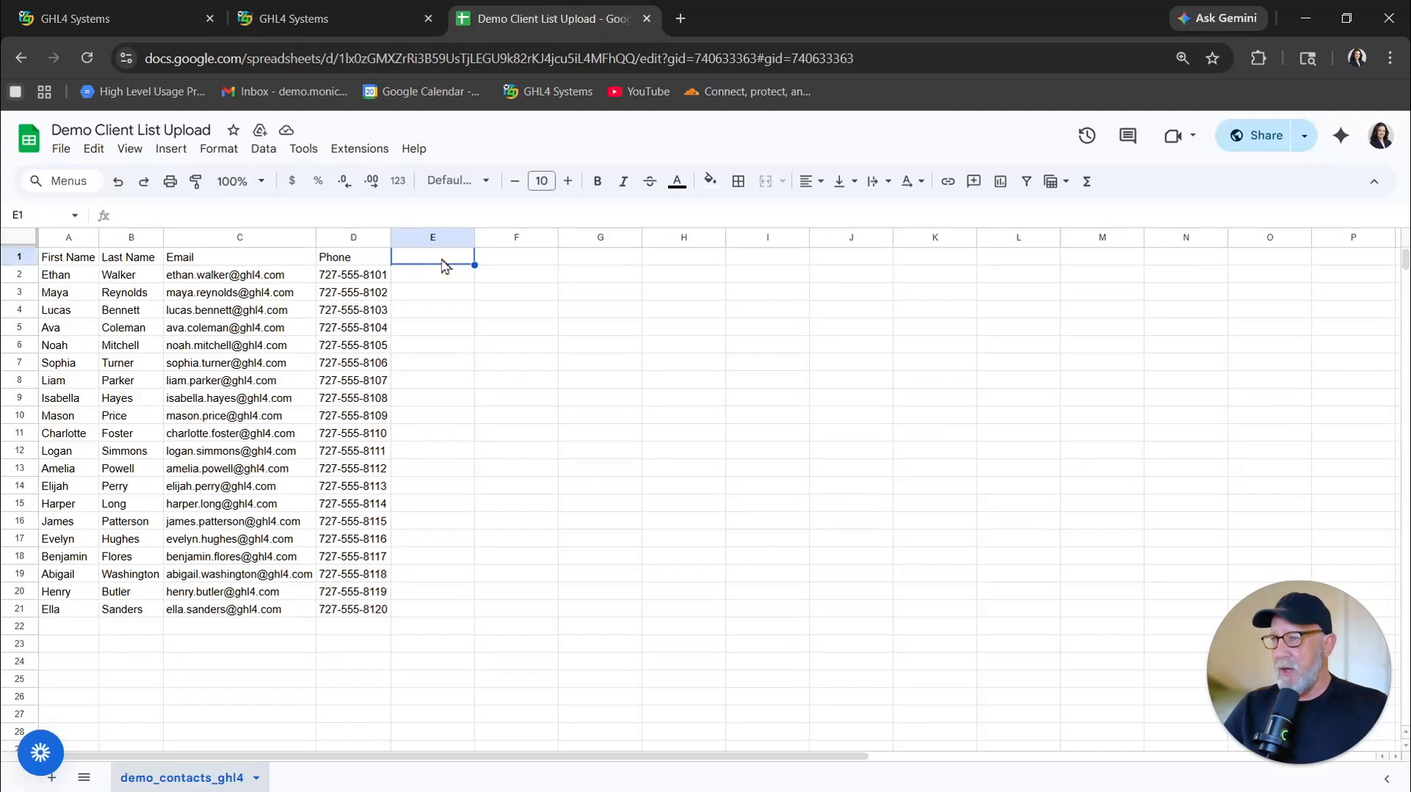
type("Company")
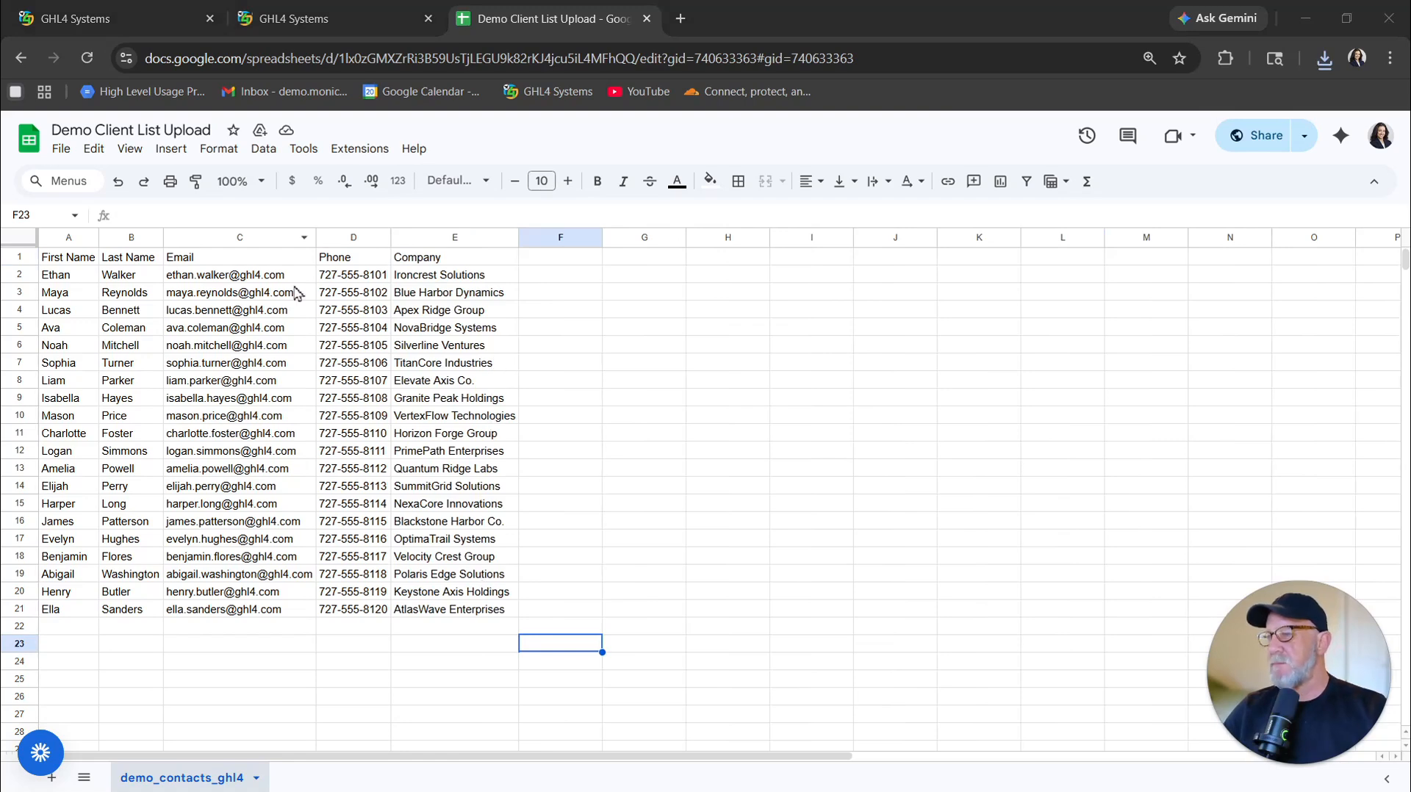
Download the client list sheet as a Comma Separated Values (.csv) file.
left_click(62, 149)
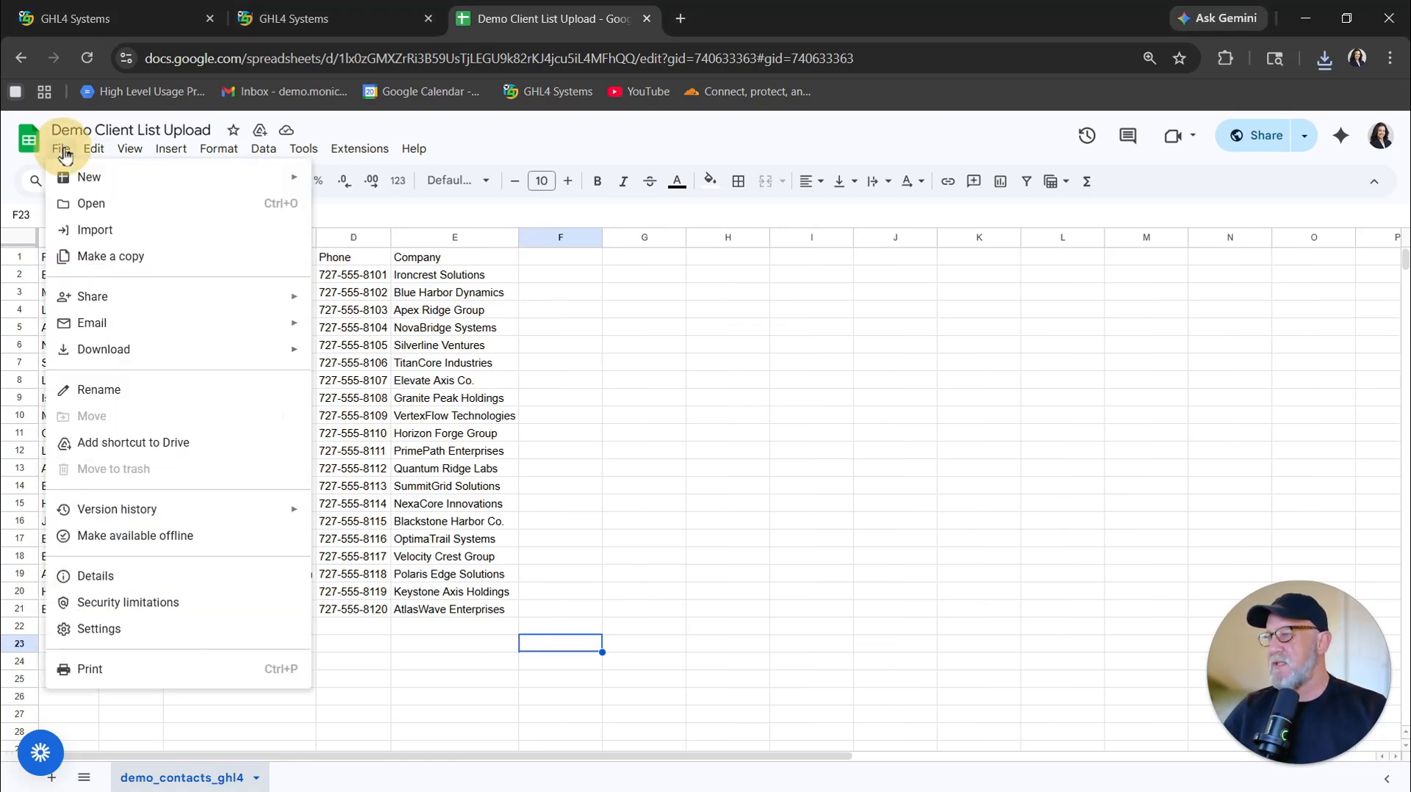
mouse_move(147, 349)
left_click(409, 461)
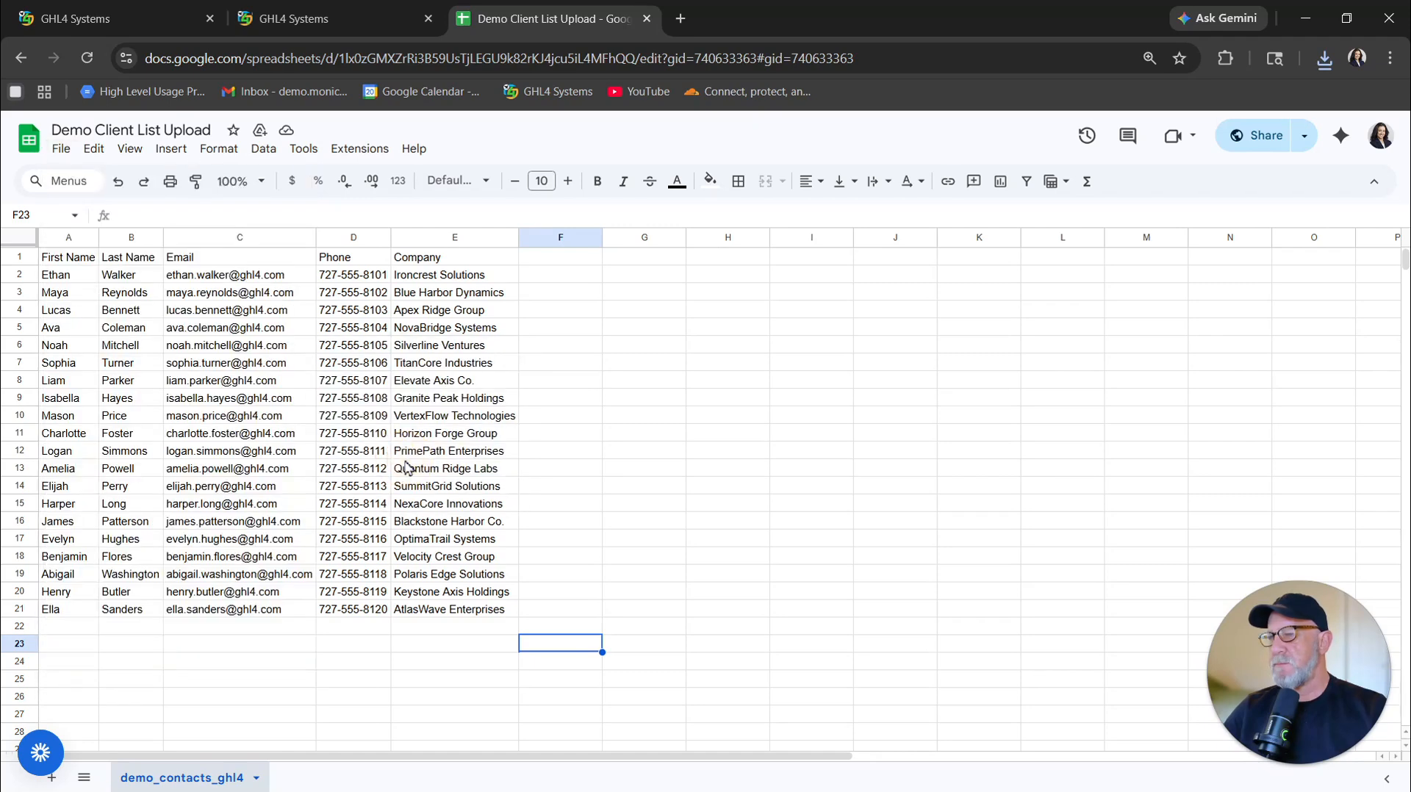
key("Return")
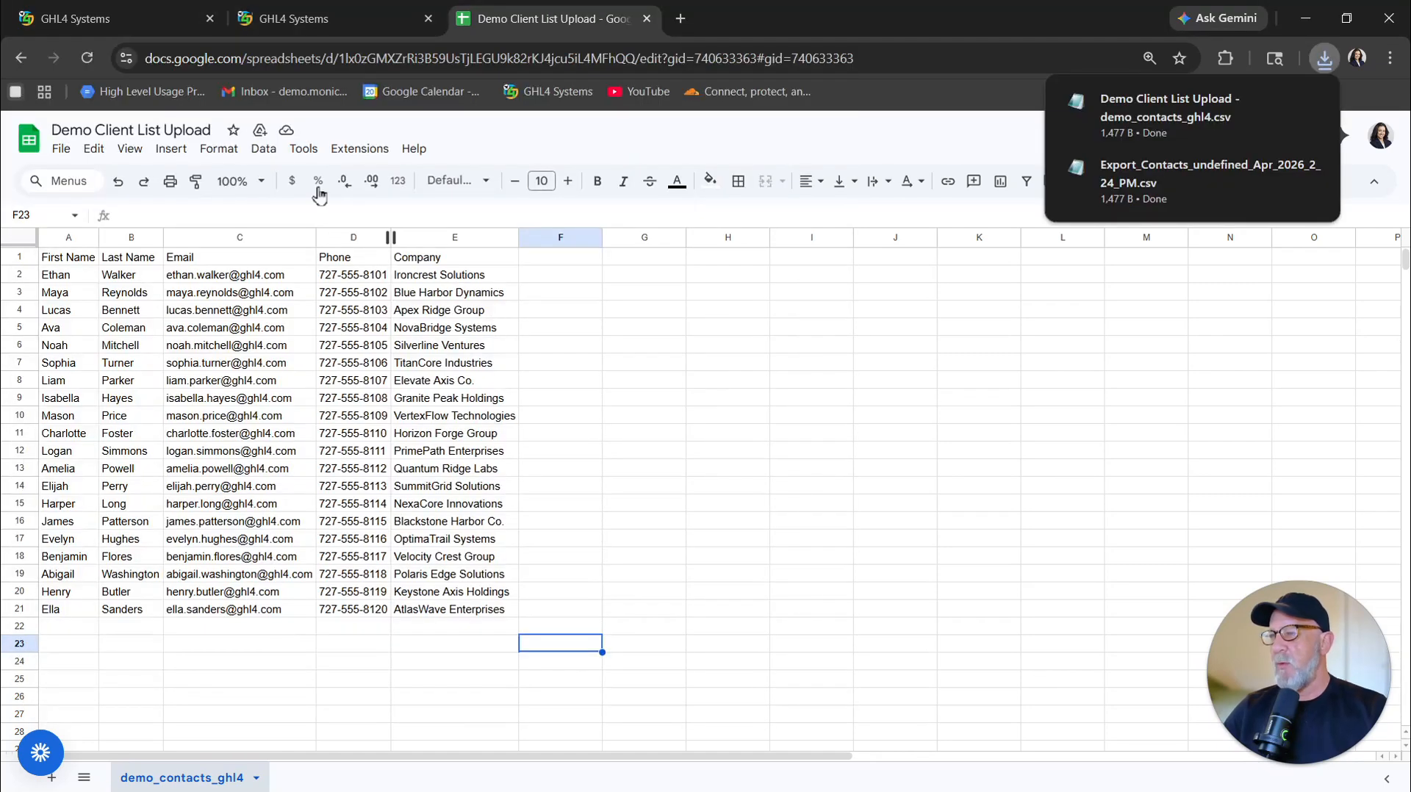
Switch to the GHL4 contacts page and start an import with Contacts as the object to import.
left_click(181, 18)
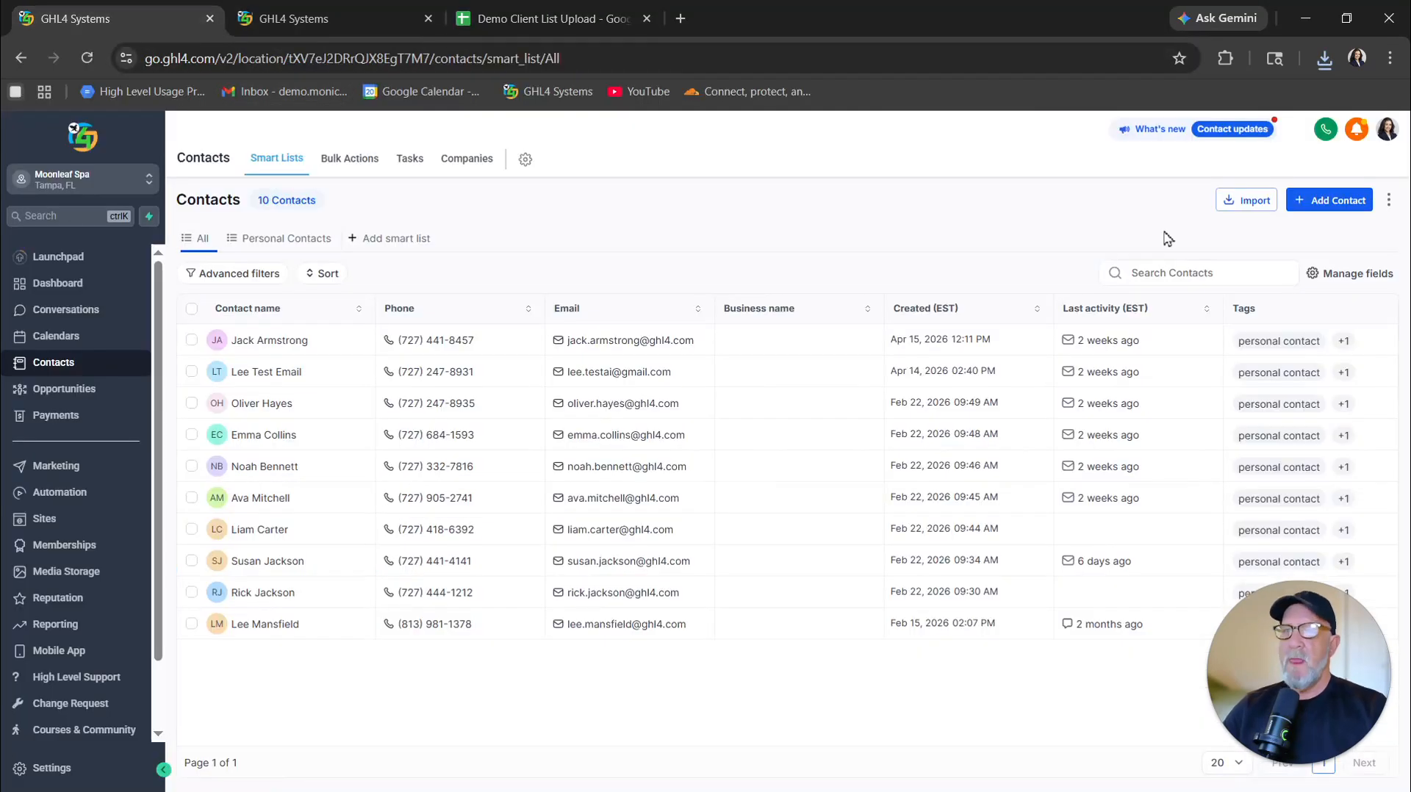
left_click(1246, 208)
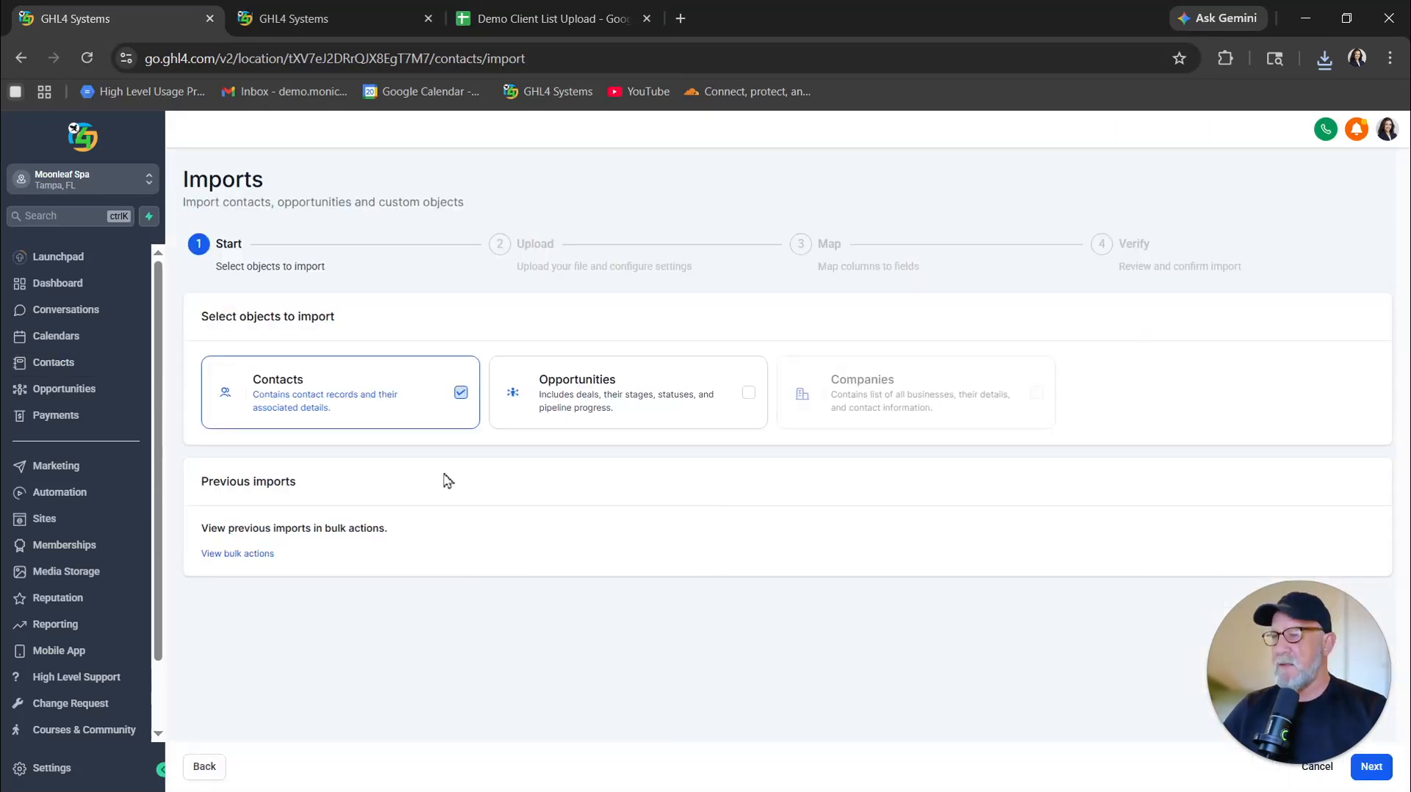
left_click(417, 414)
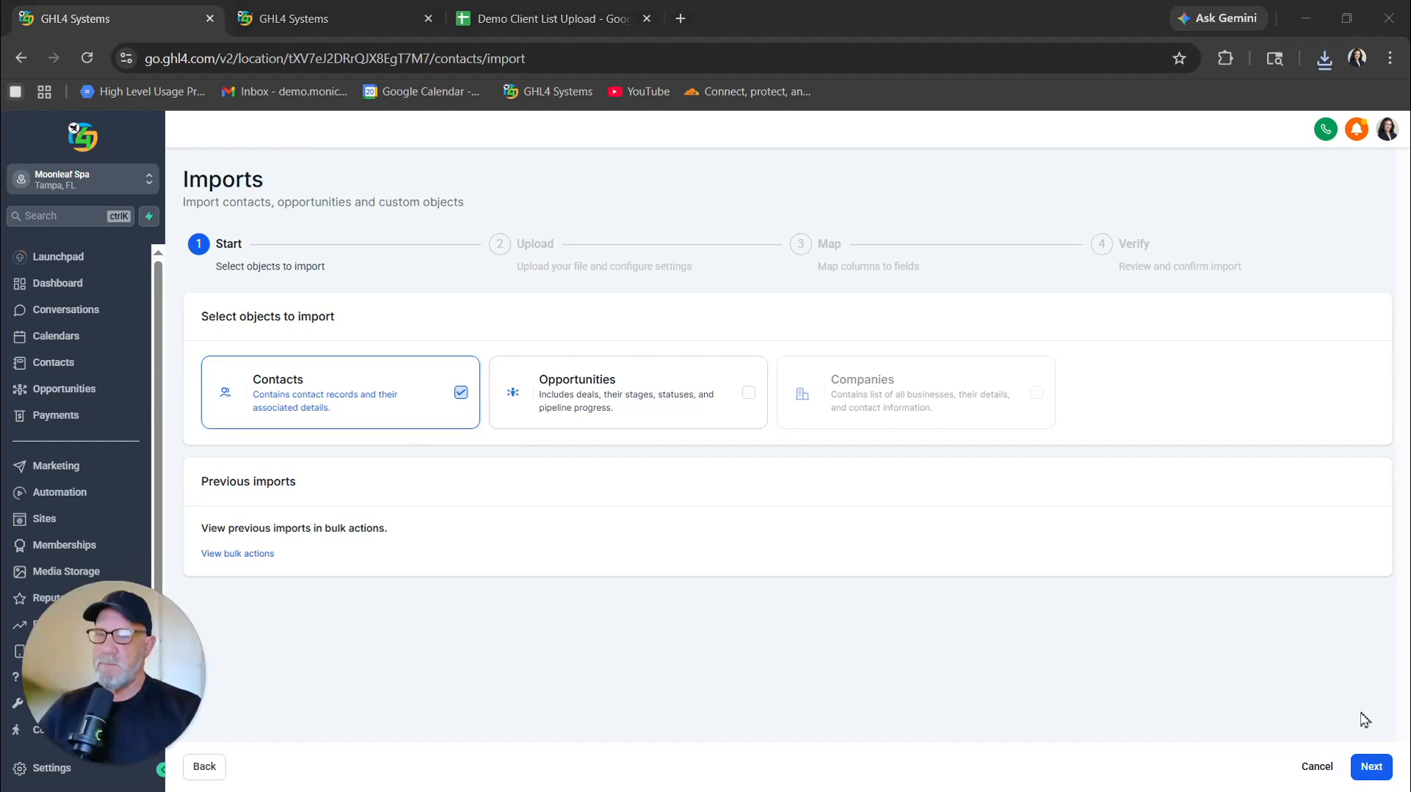
left_click(1371, 768)
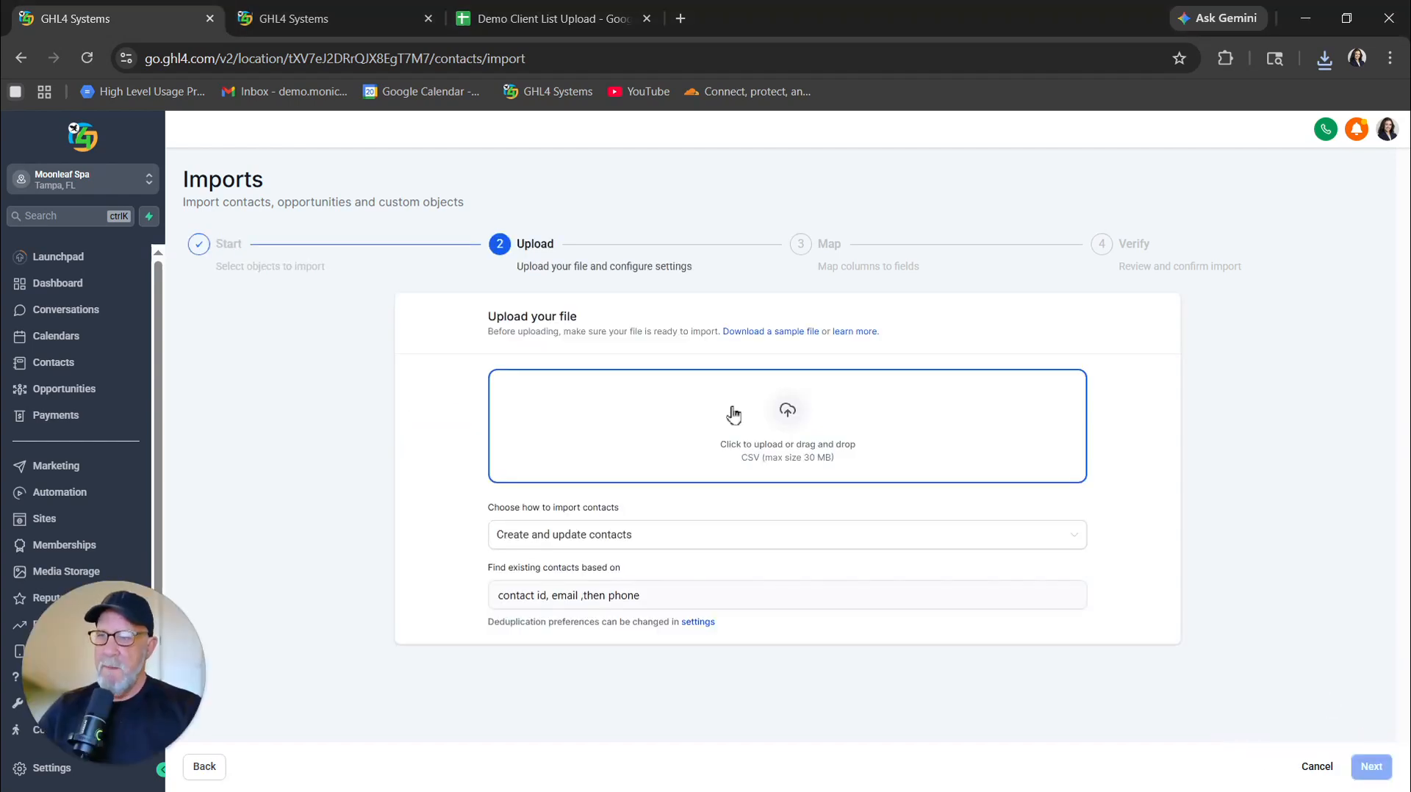
Upload "Demo Client List Upload - demo_contacts_ghl4.csv" with the import mode "Create and update contacts" and continue to column mapping.
left_click(788, 447)
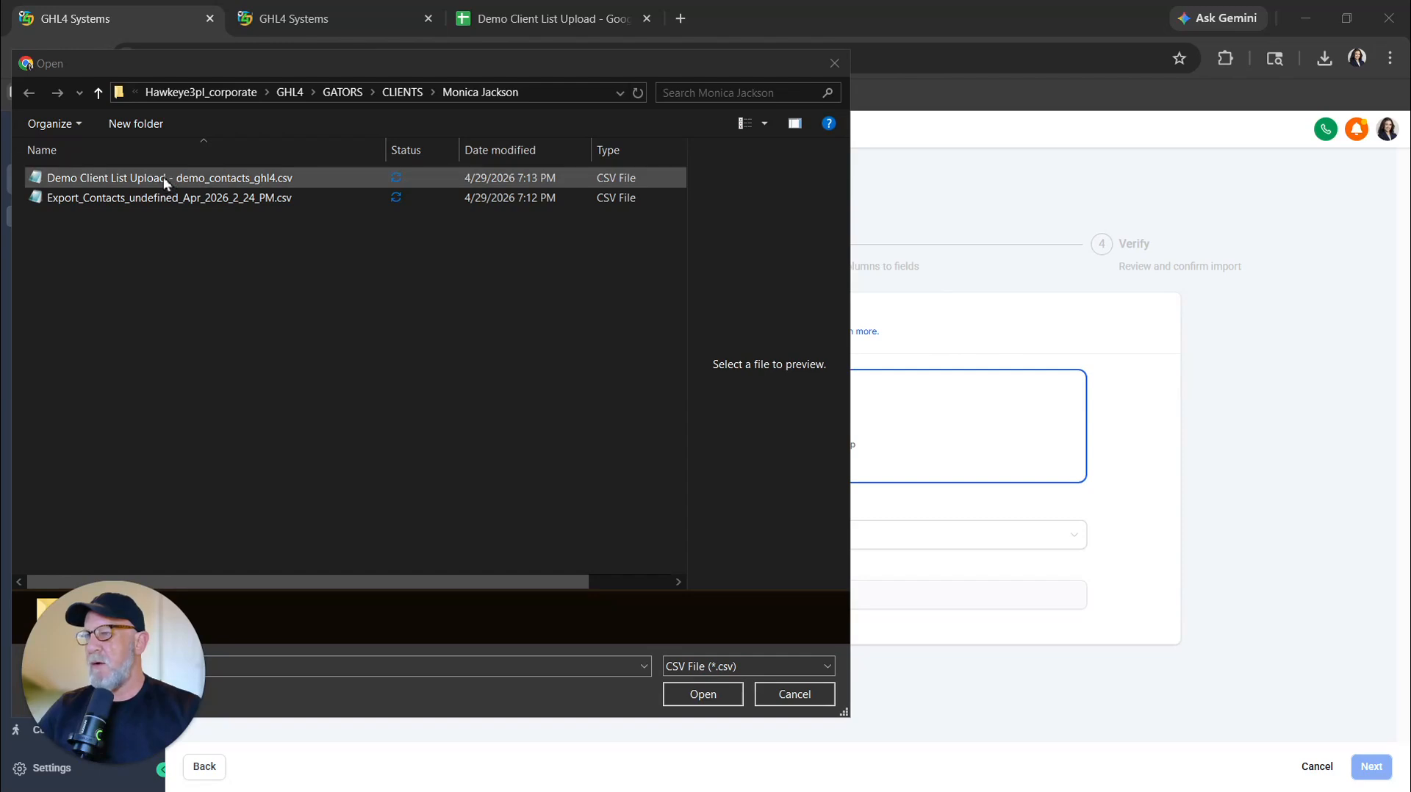
double_click(163, 177)
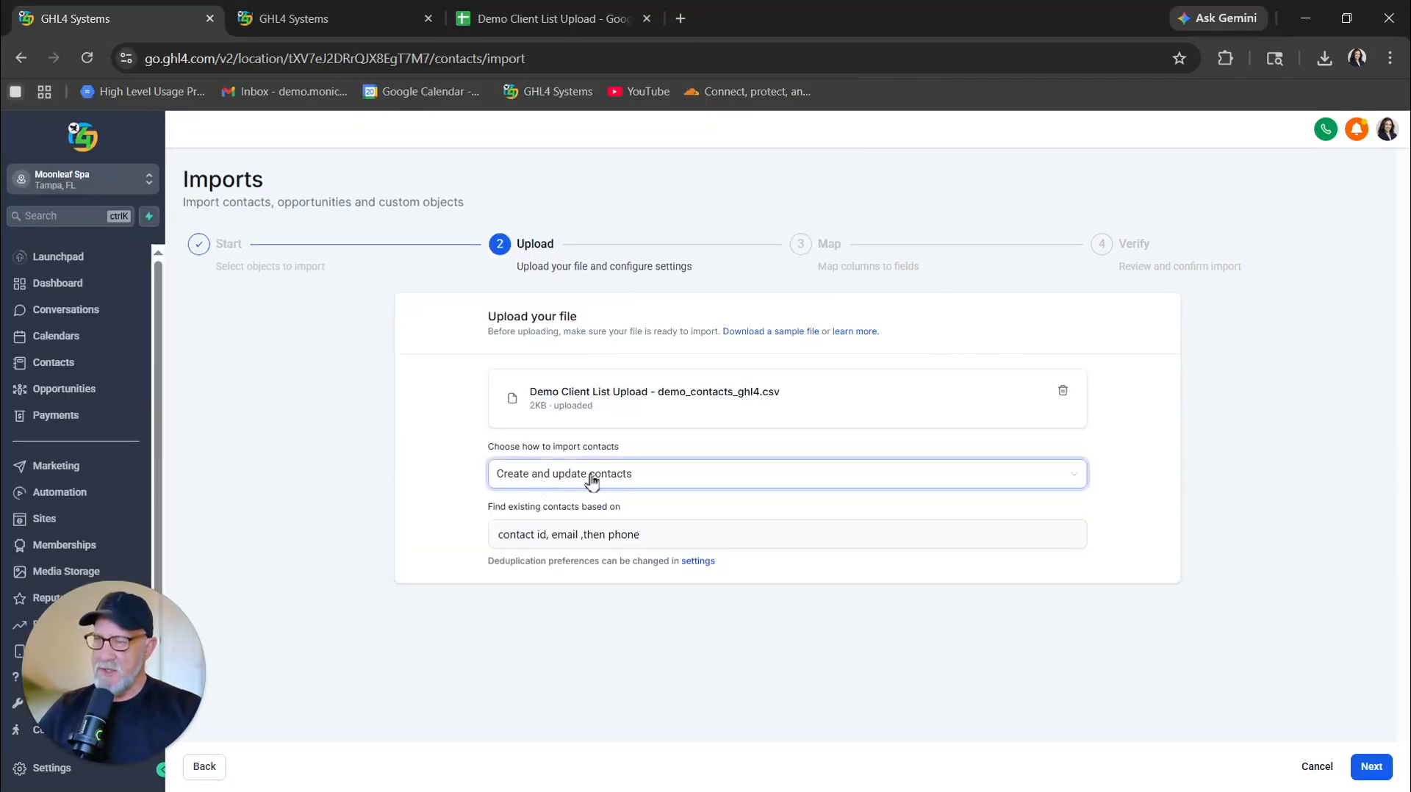
left_click(650, 478)
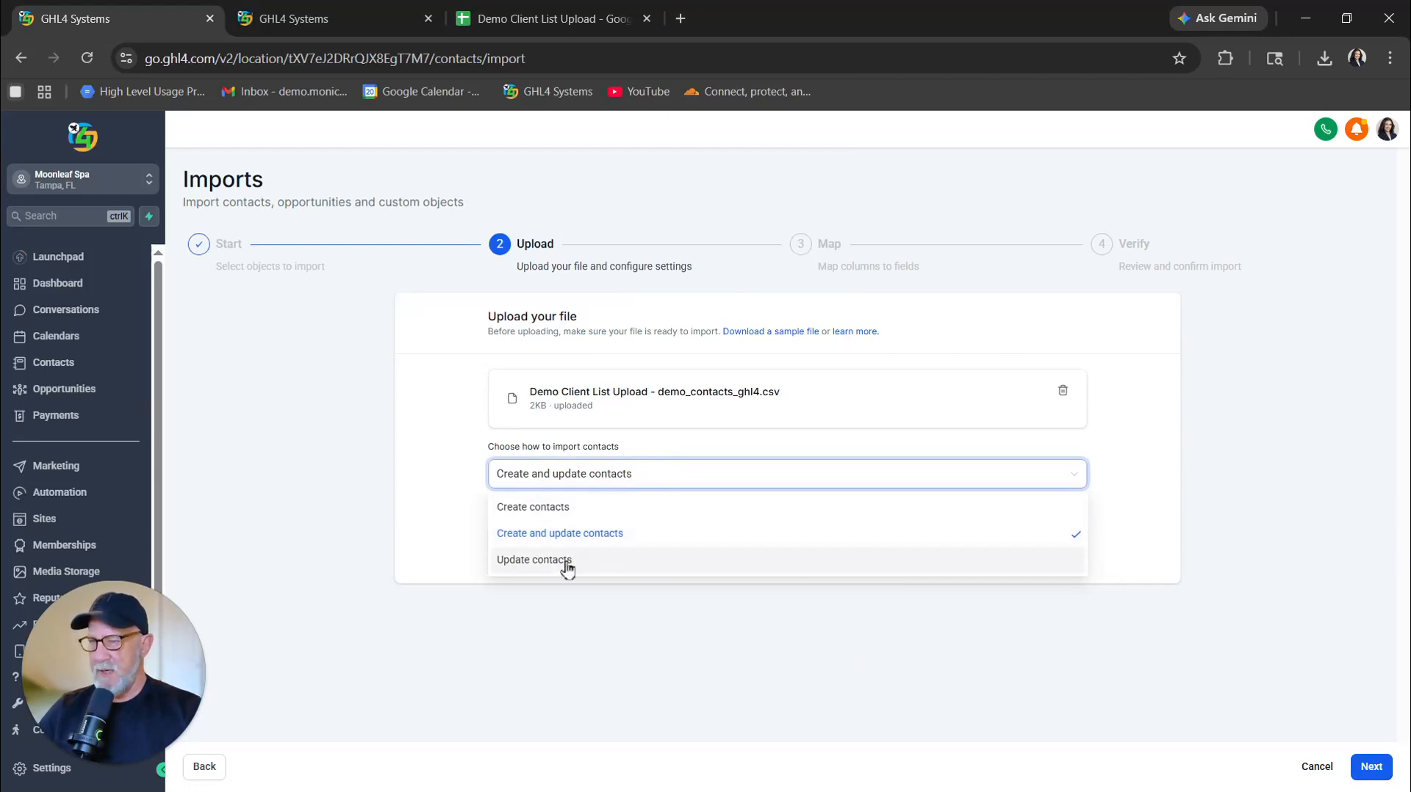
left_click(610, 536)
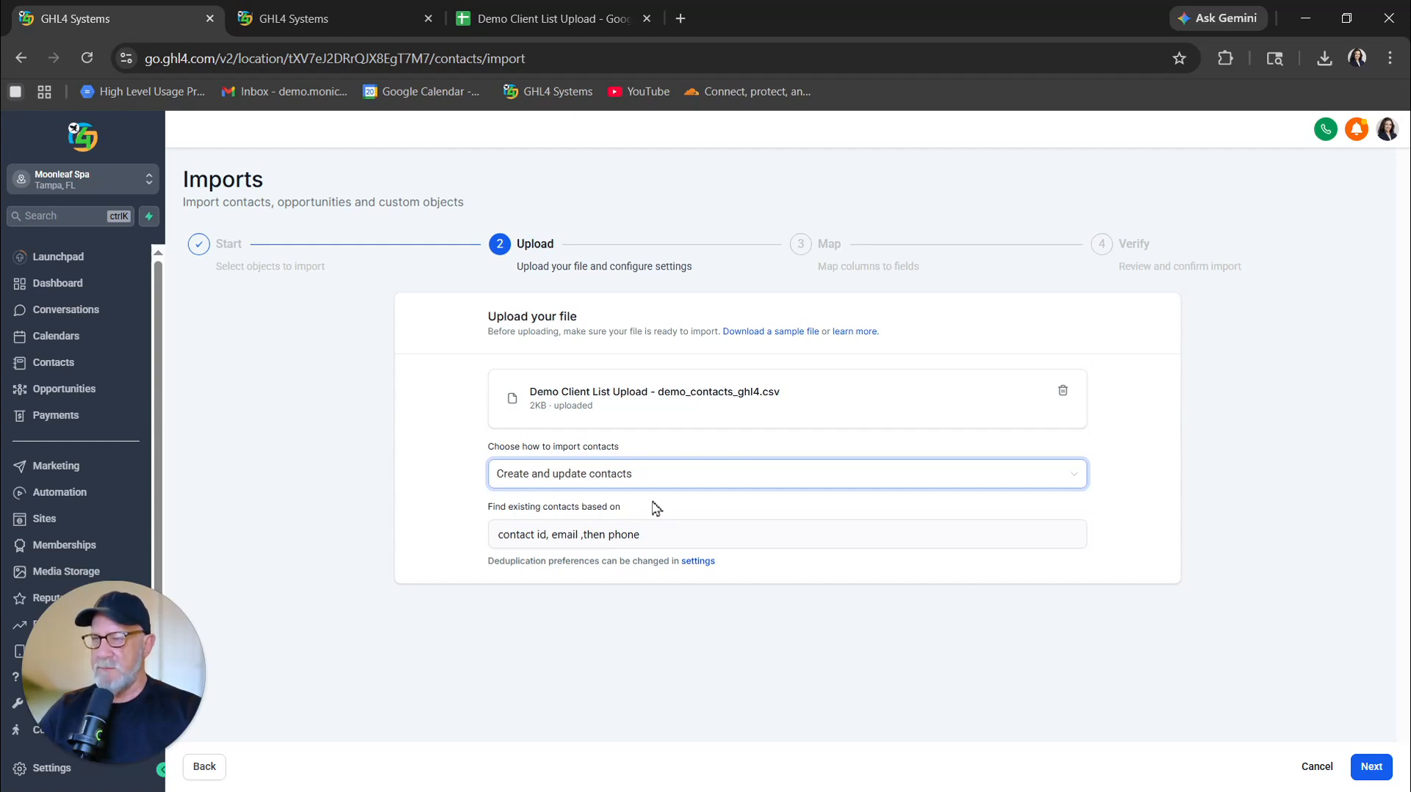
left_click(1370, 769)
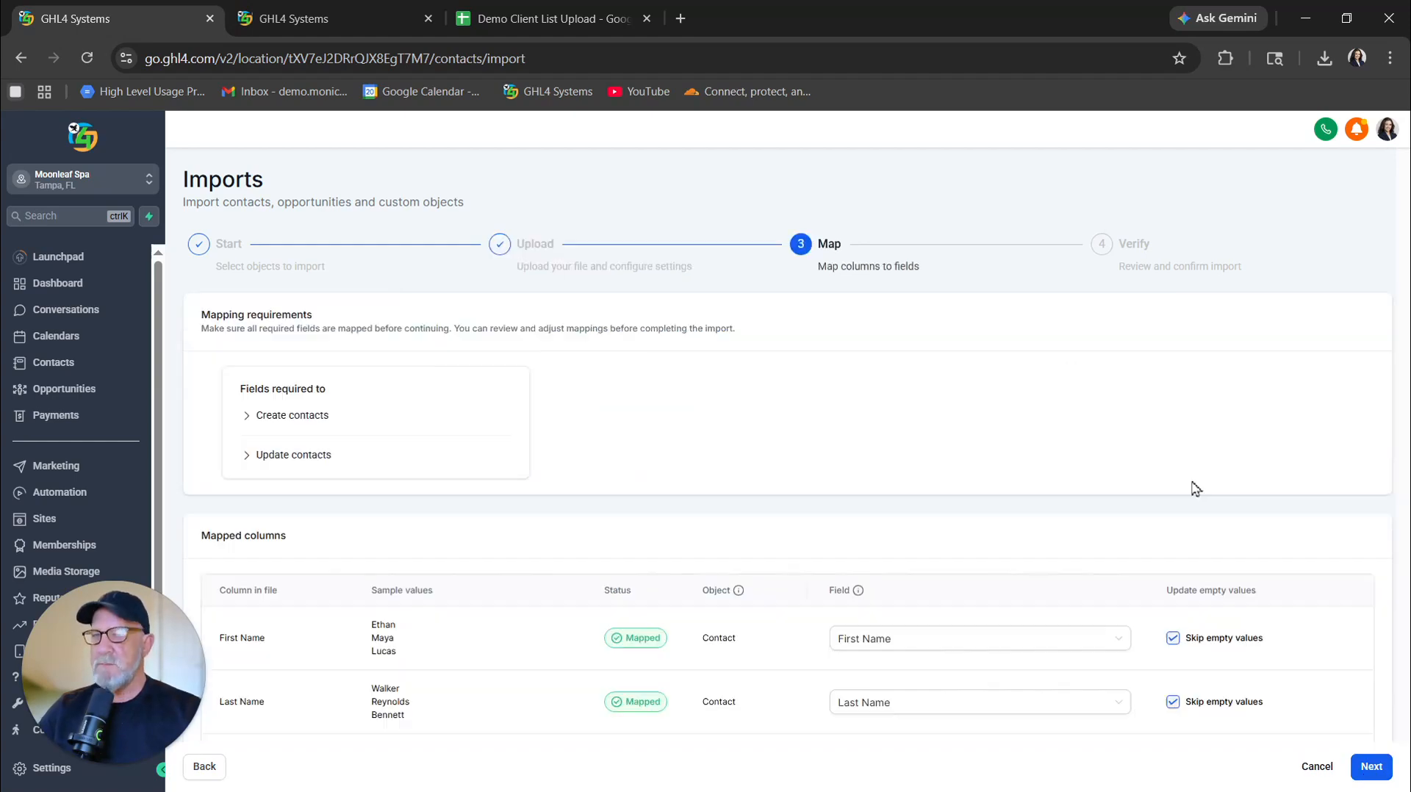
Review the mapped columns, with Company assigned to Business Name, and accept the mapping to reach verification.
scroll(1237, 470, "down", 4)
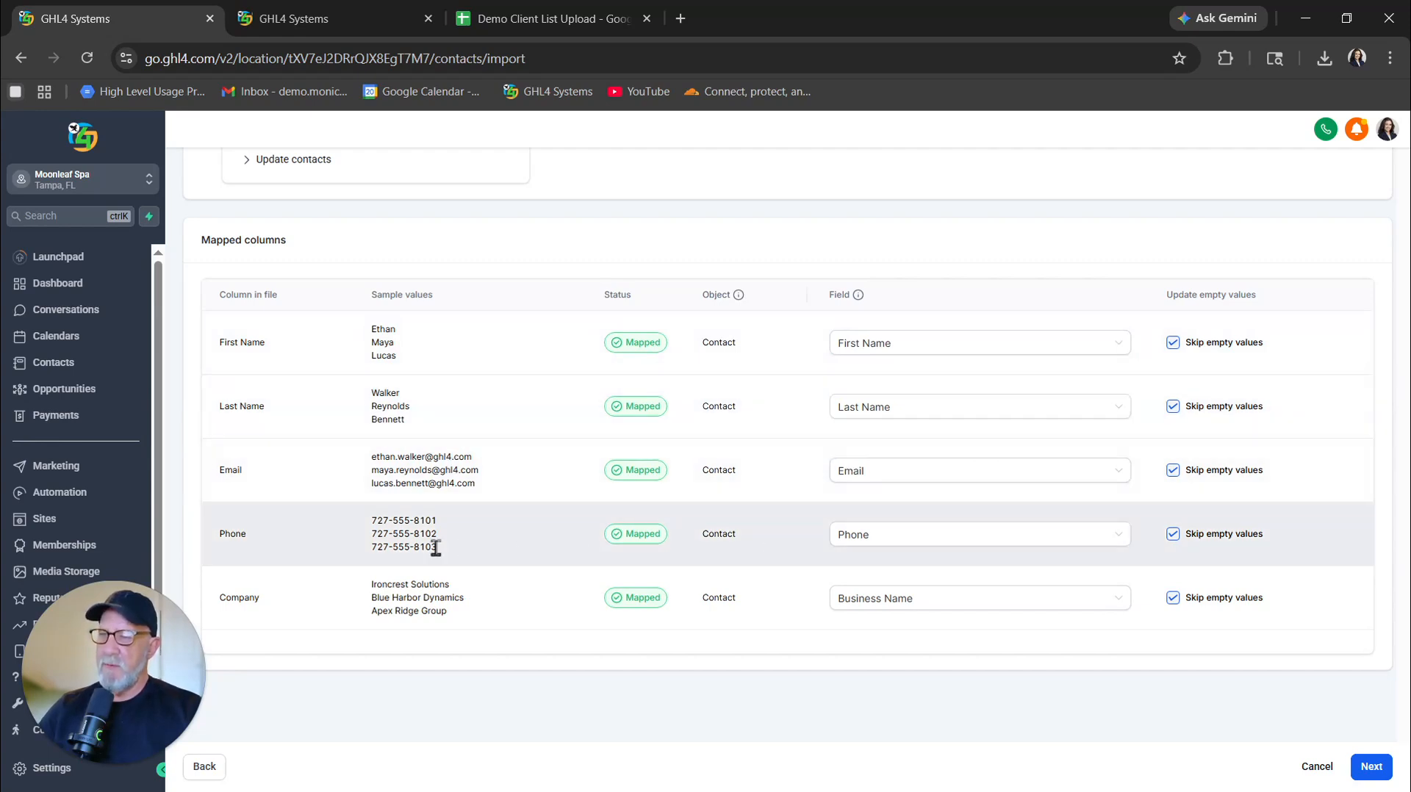
left_click(894, 611)
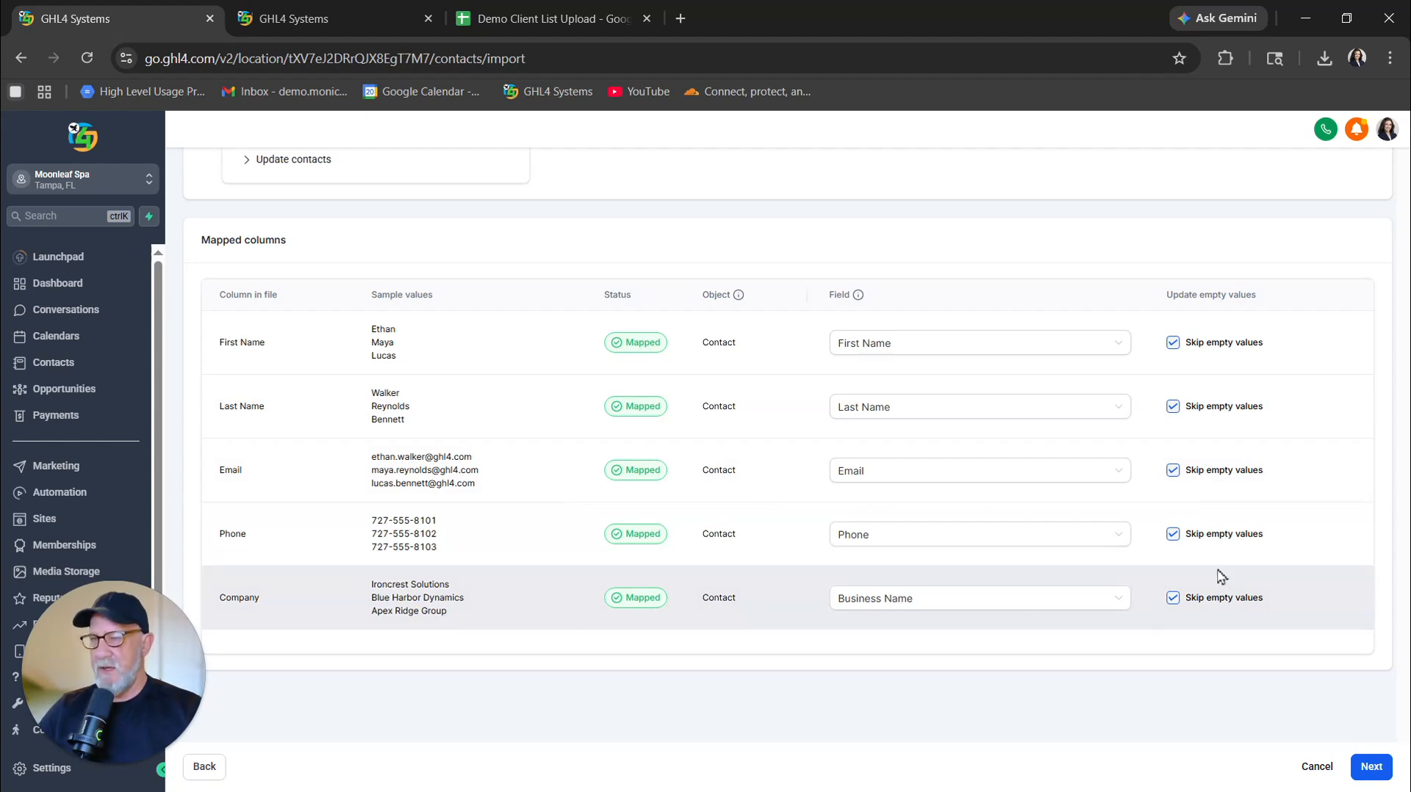
left_click(1371, 767)
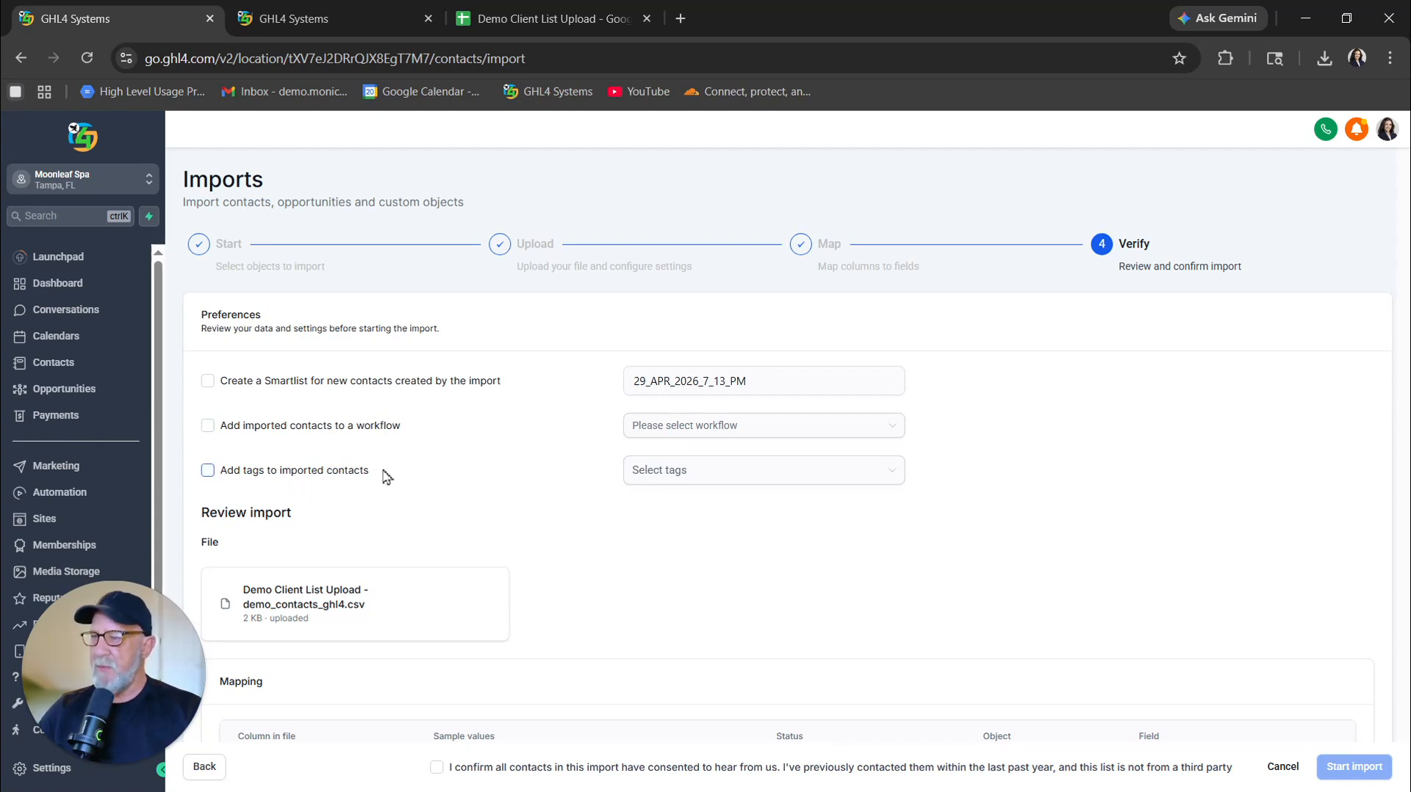
Enable tagging of the imported contacts and create and assign the tags "import contact" and "current clients".
left_click(211, 478)
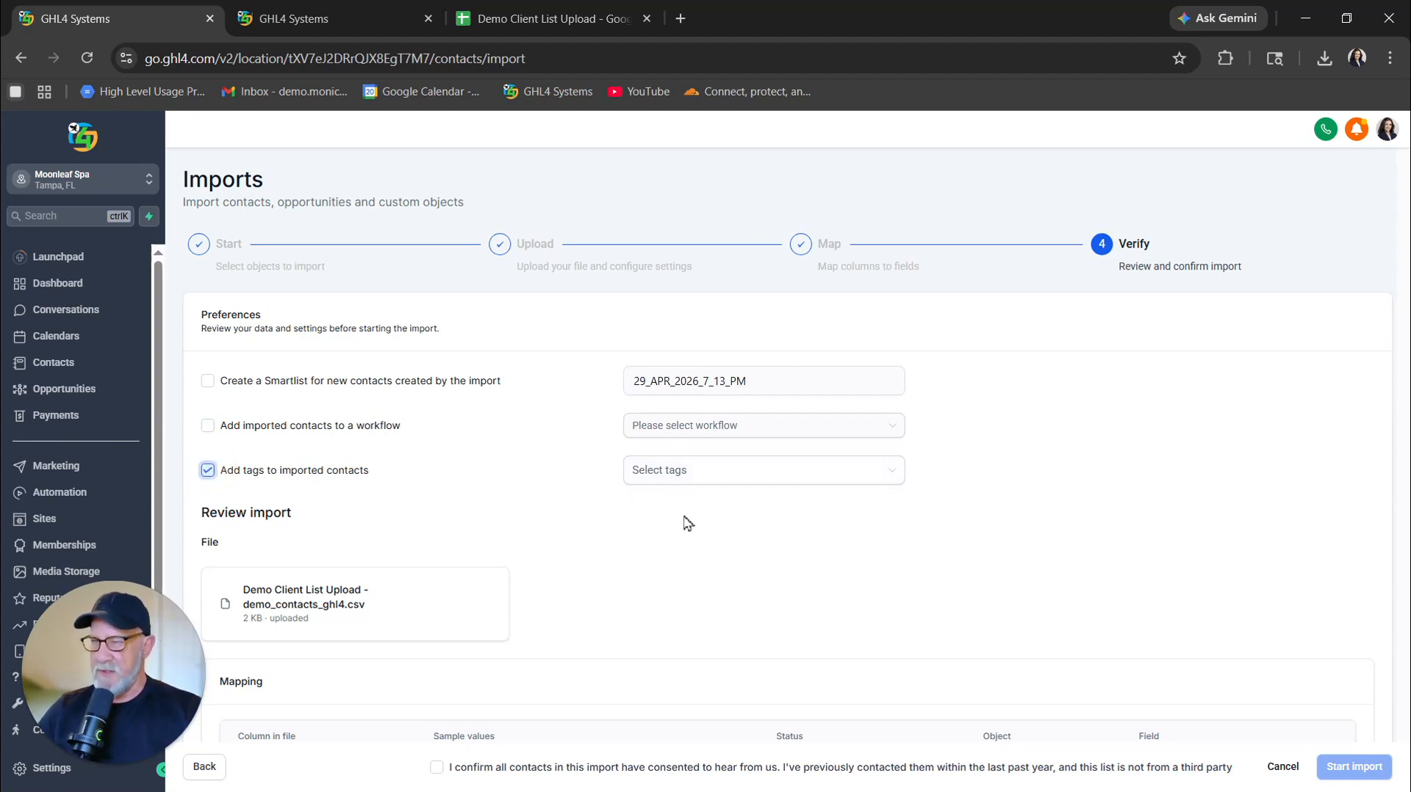
left_click(672, 476)
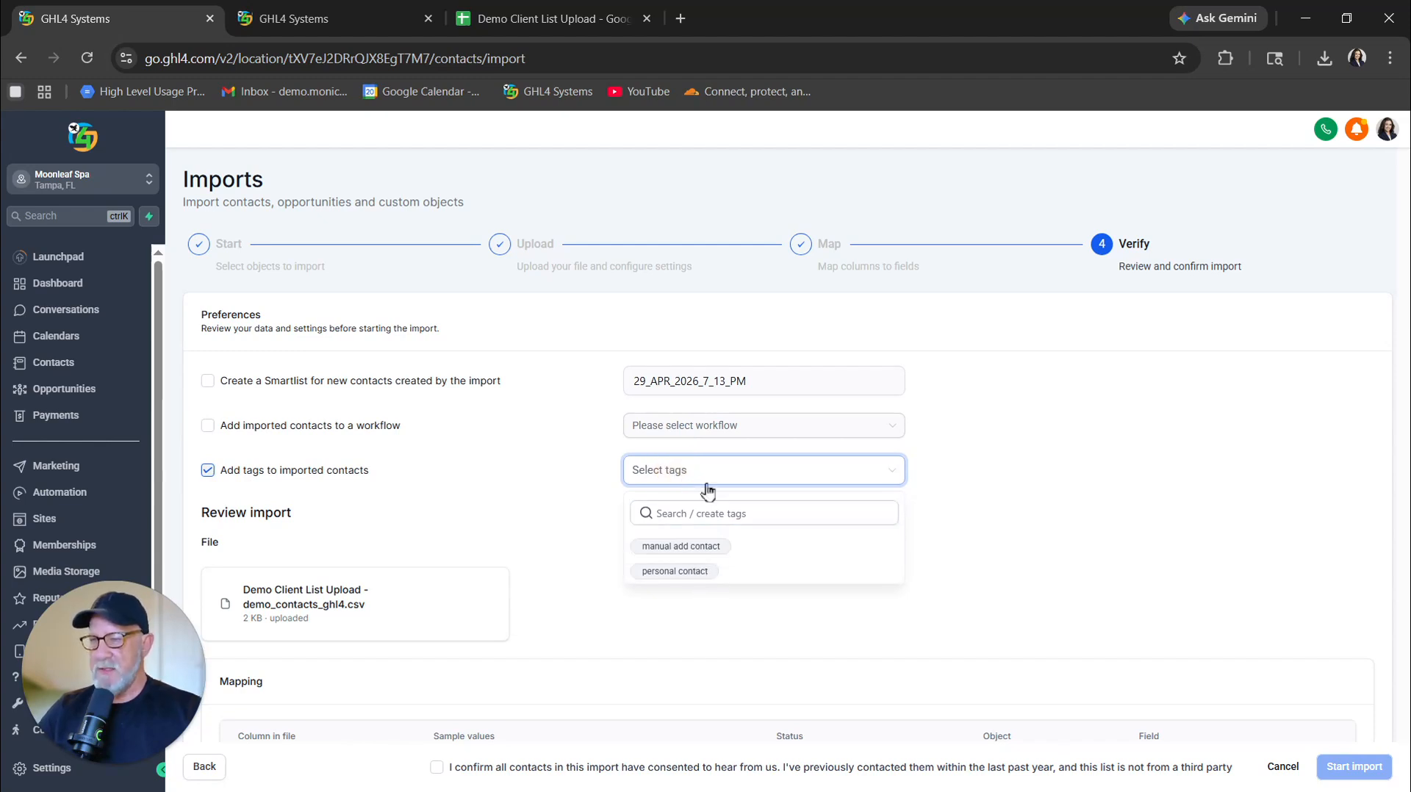
left_click(666, 515)
type("import contact")
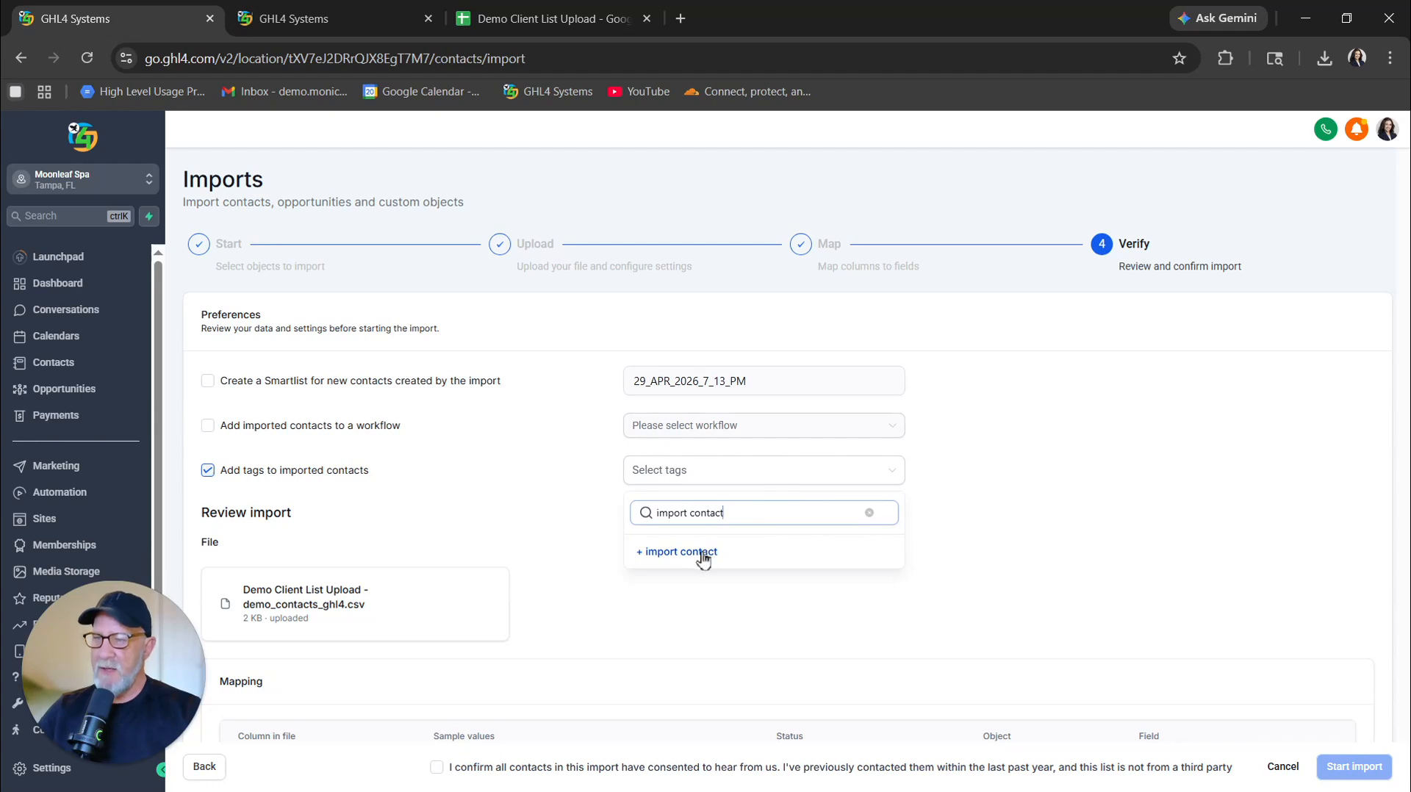
left_click(698, 553)
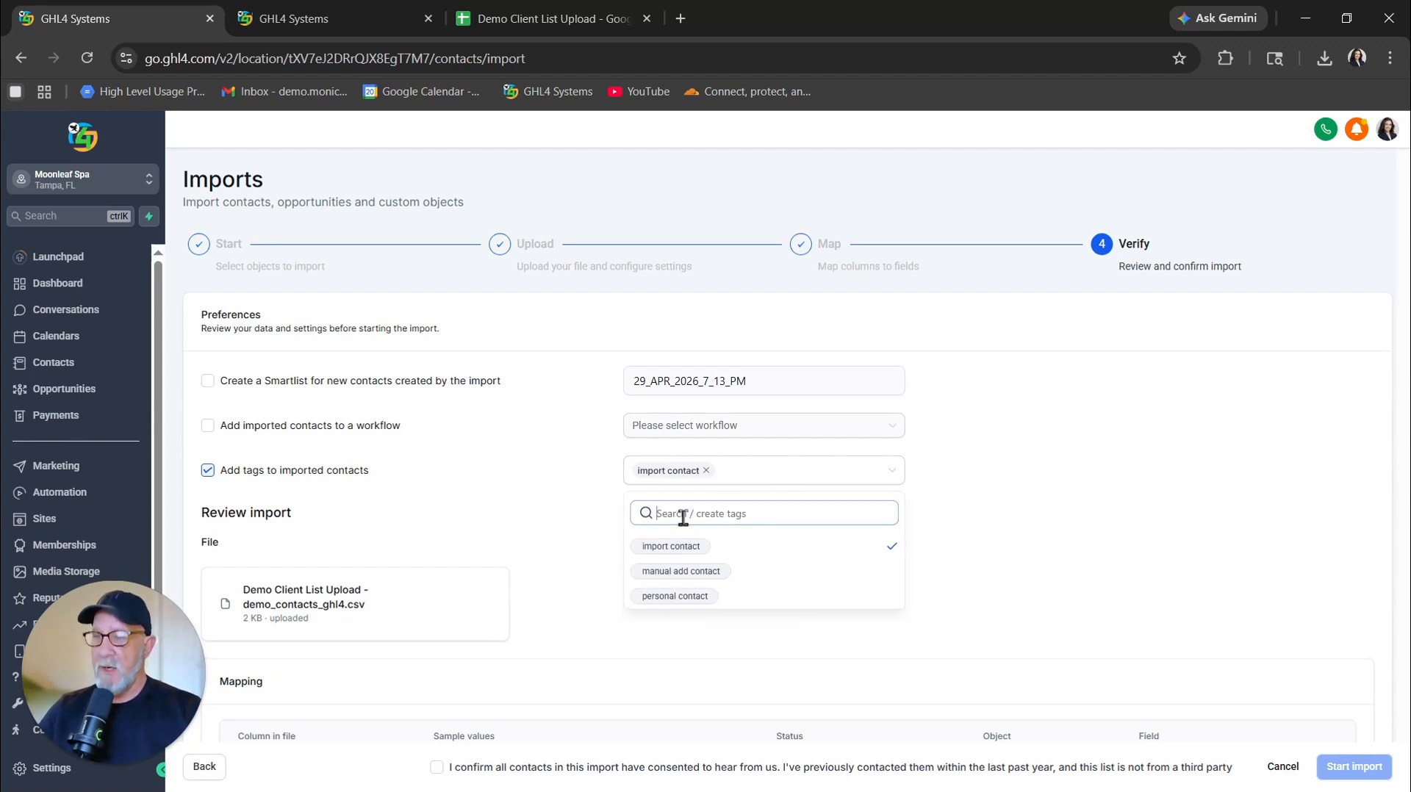
type("current clients")
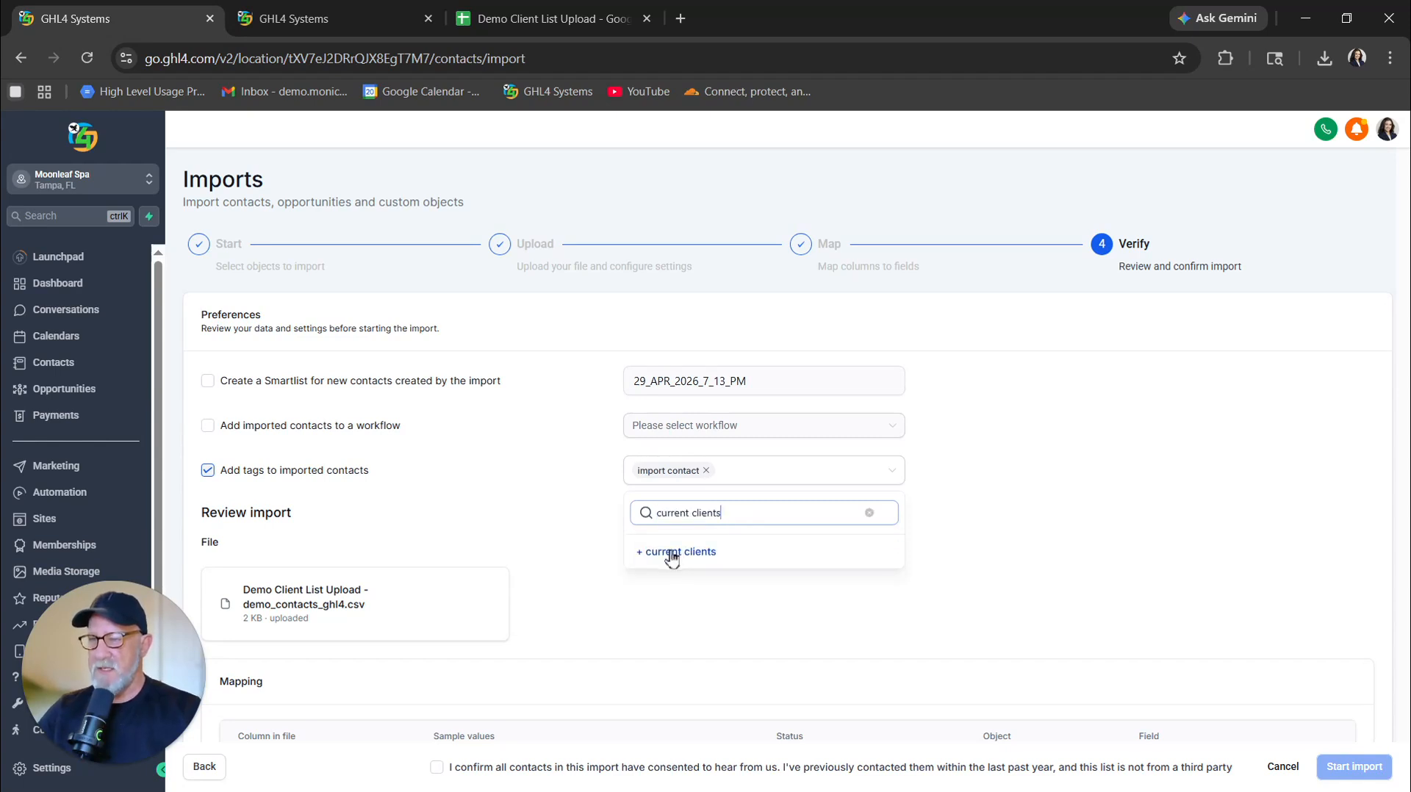
left_click(672, 558)
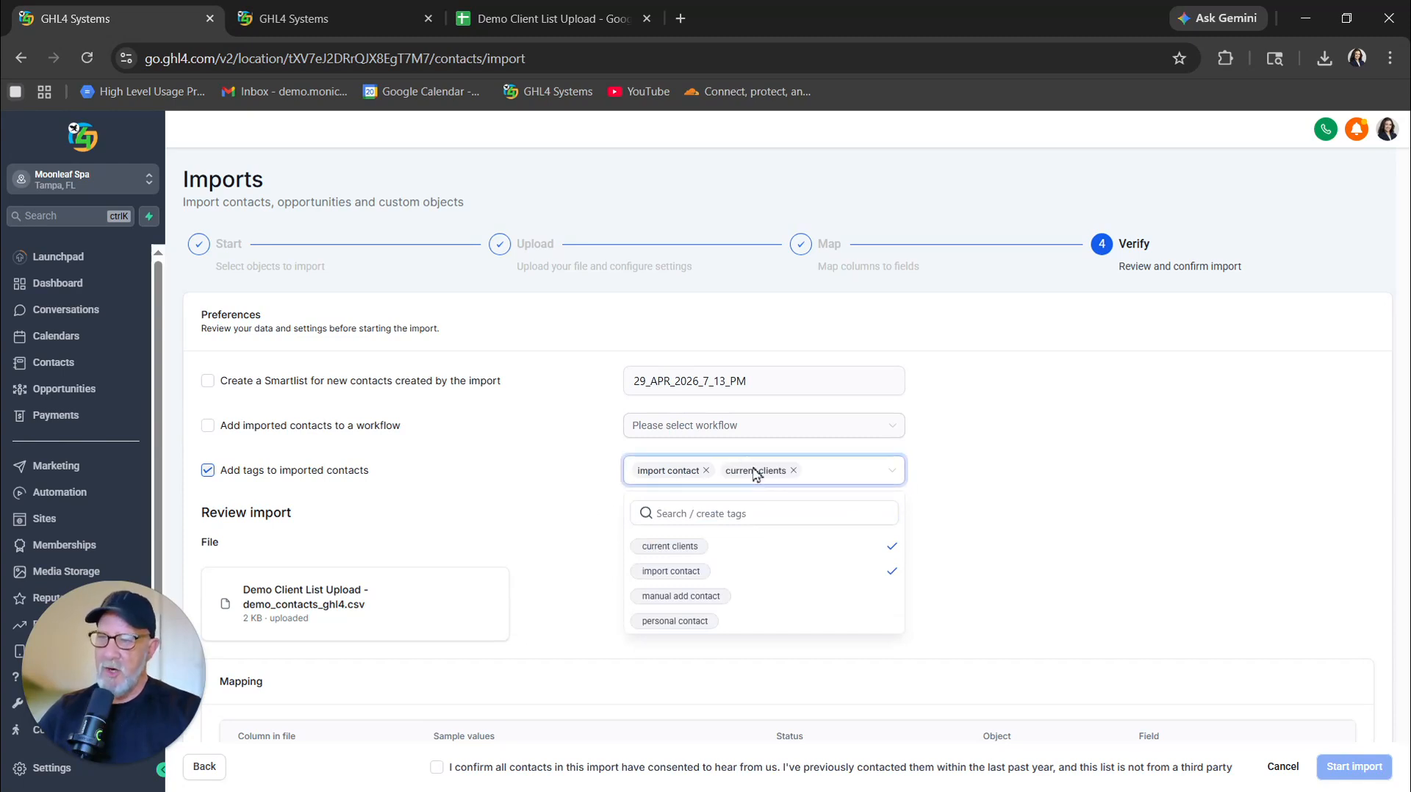
Review the mapping summary, confirm the contacts' consent, and start the import.
scroll(757, 475, "down", 5)
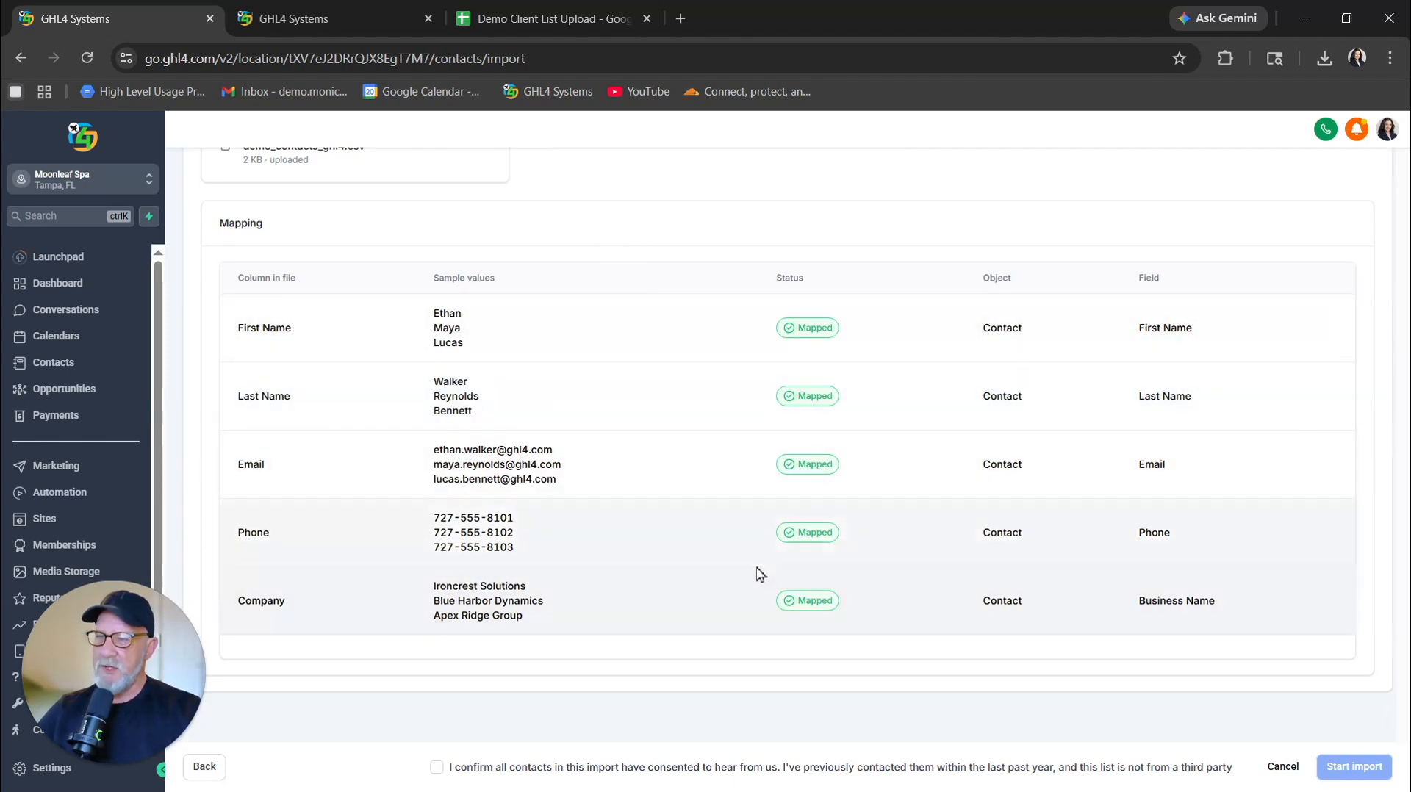
scroll(757, 573, "down", 1)
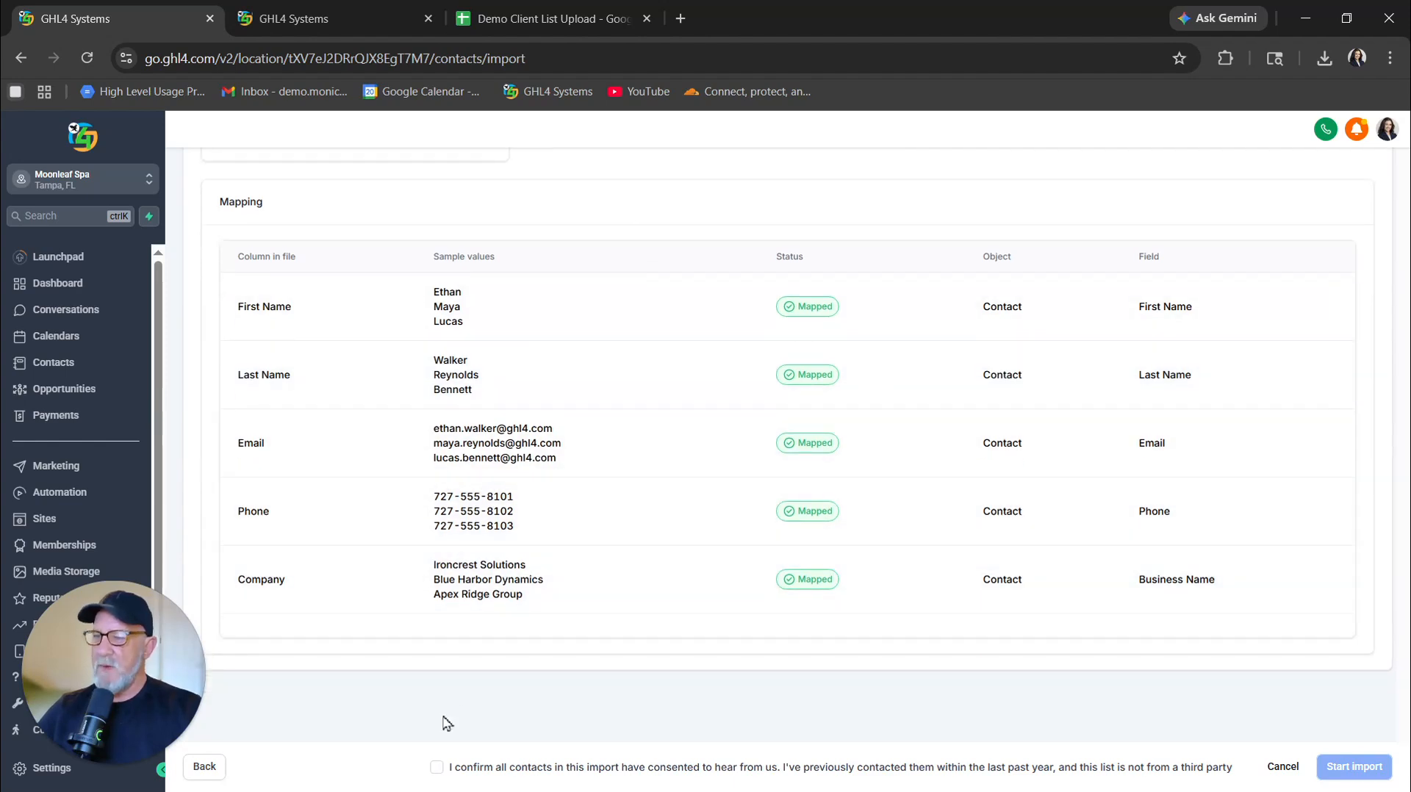
left_click(436, 769)
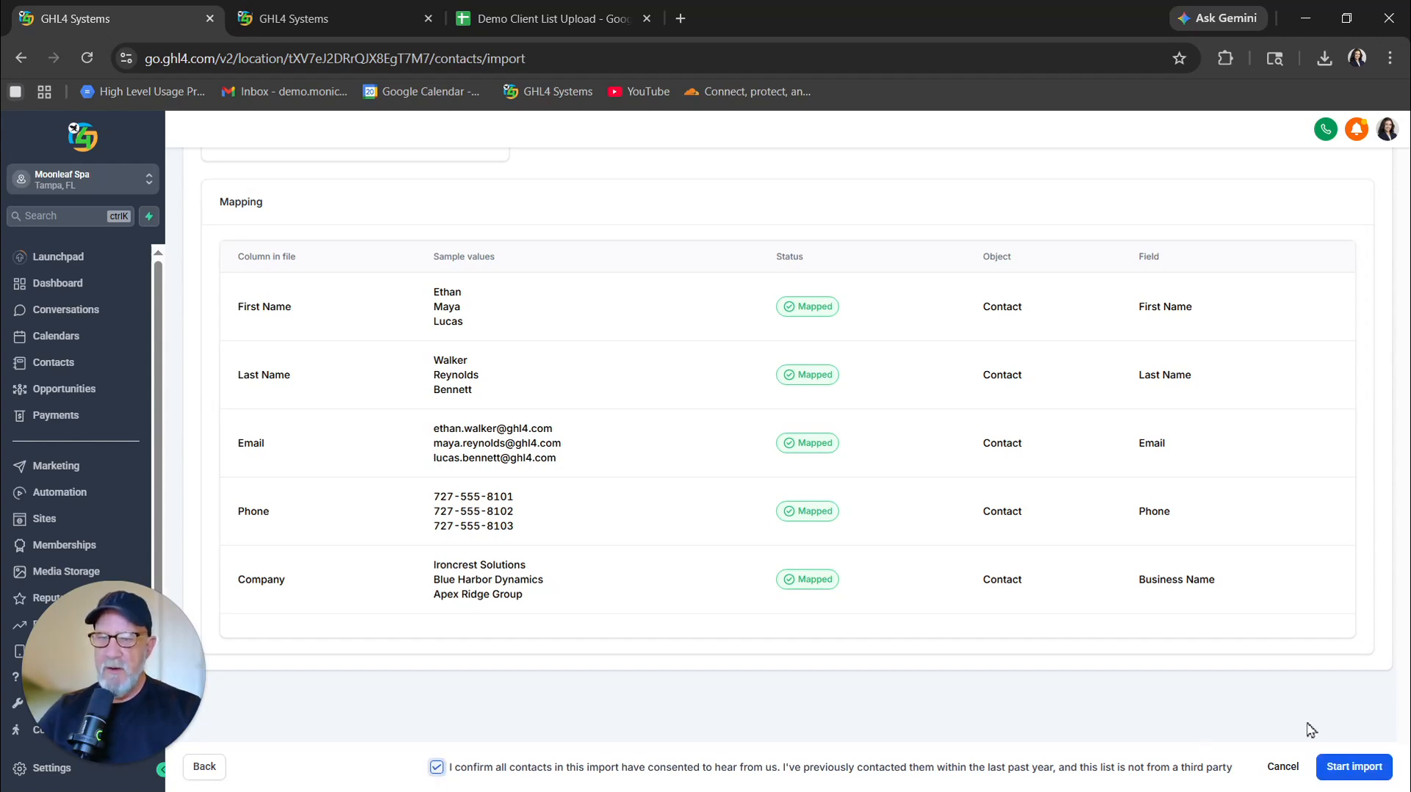
left_click(1348, 772)
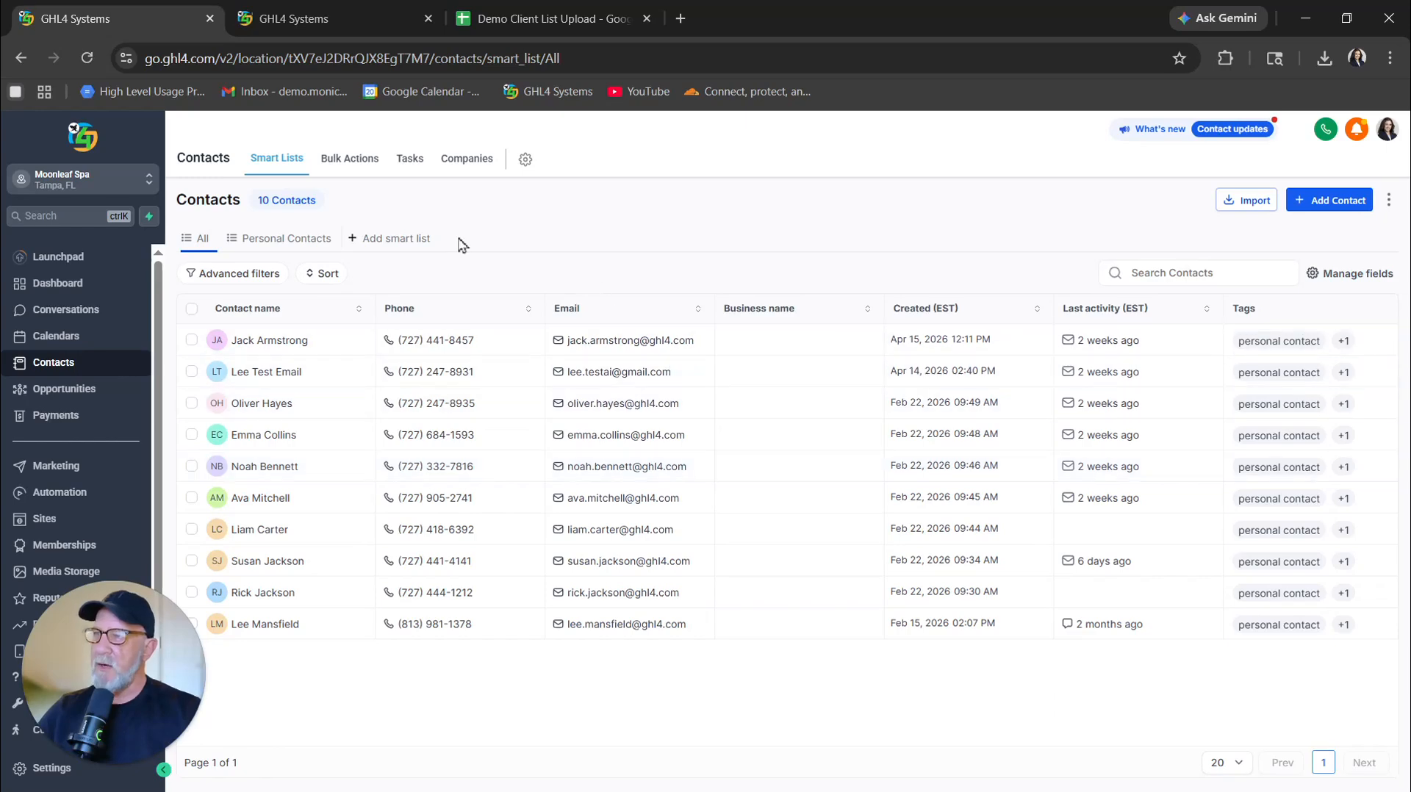
Check the import's status in the bulk actions log and inspect the imported contacts and their tags in the contact list.
left_click(348, 163)
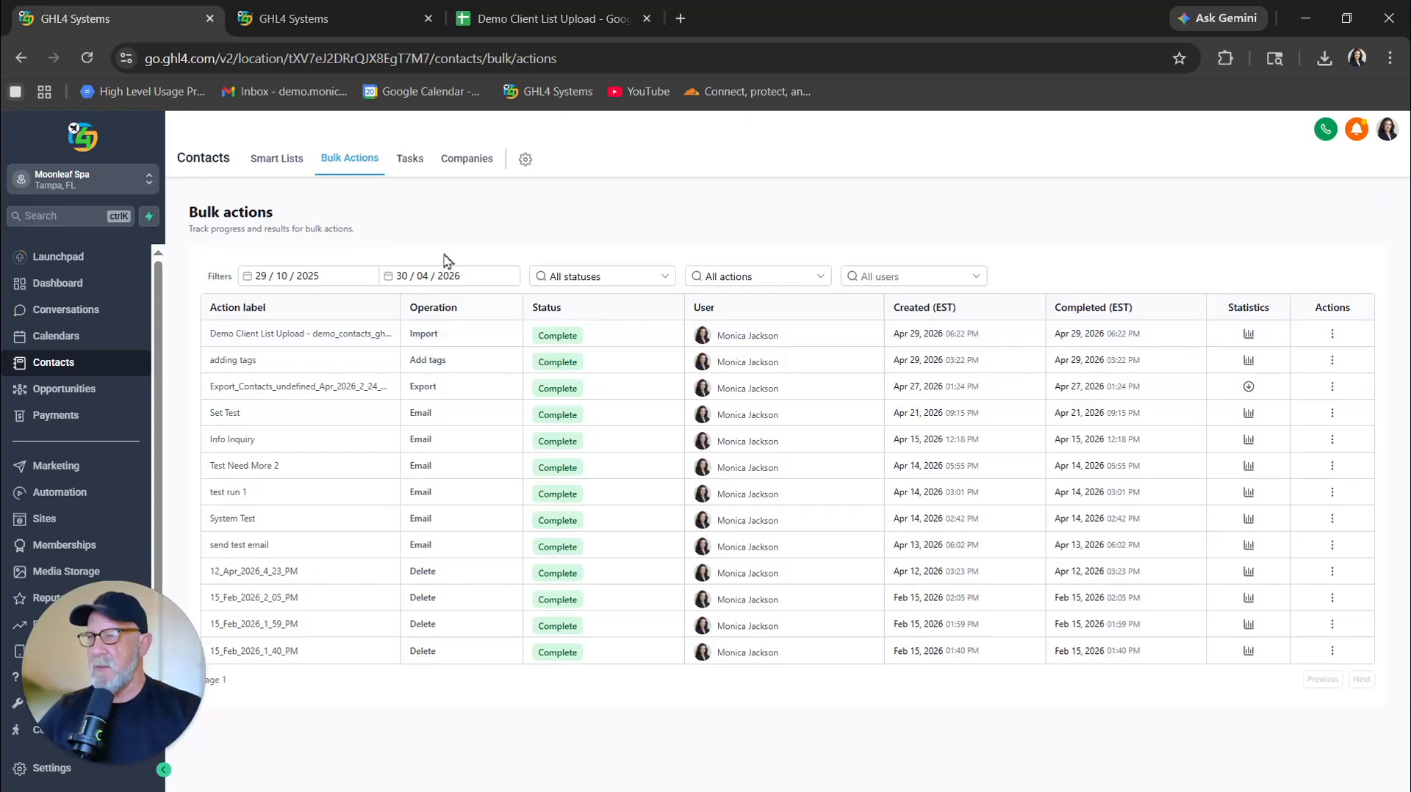
left_click(276, 161)
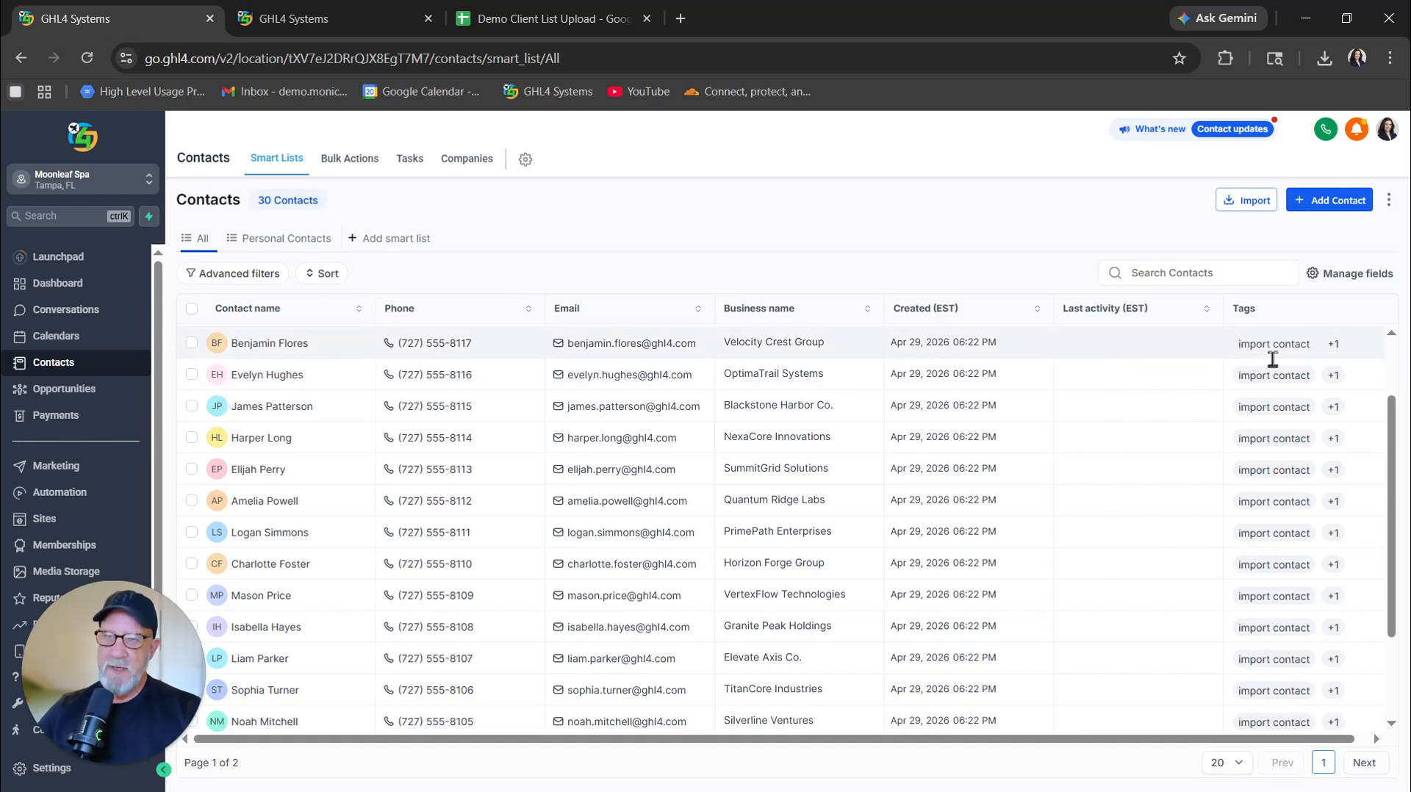
mouse_move(1336, 347)
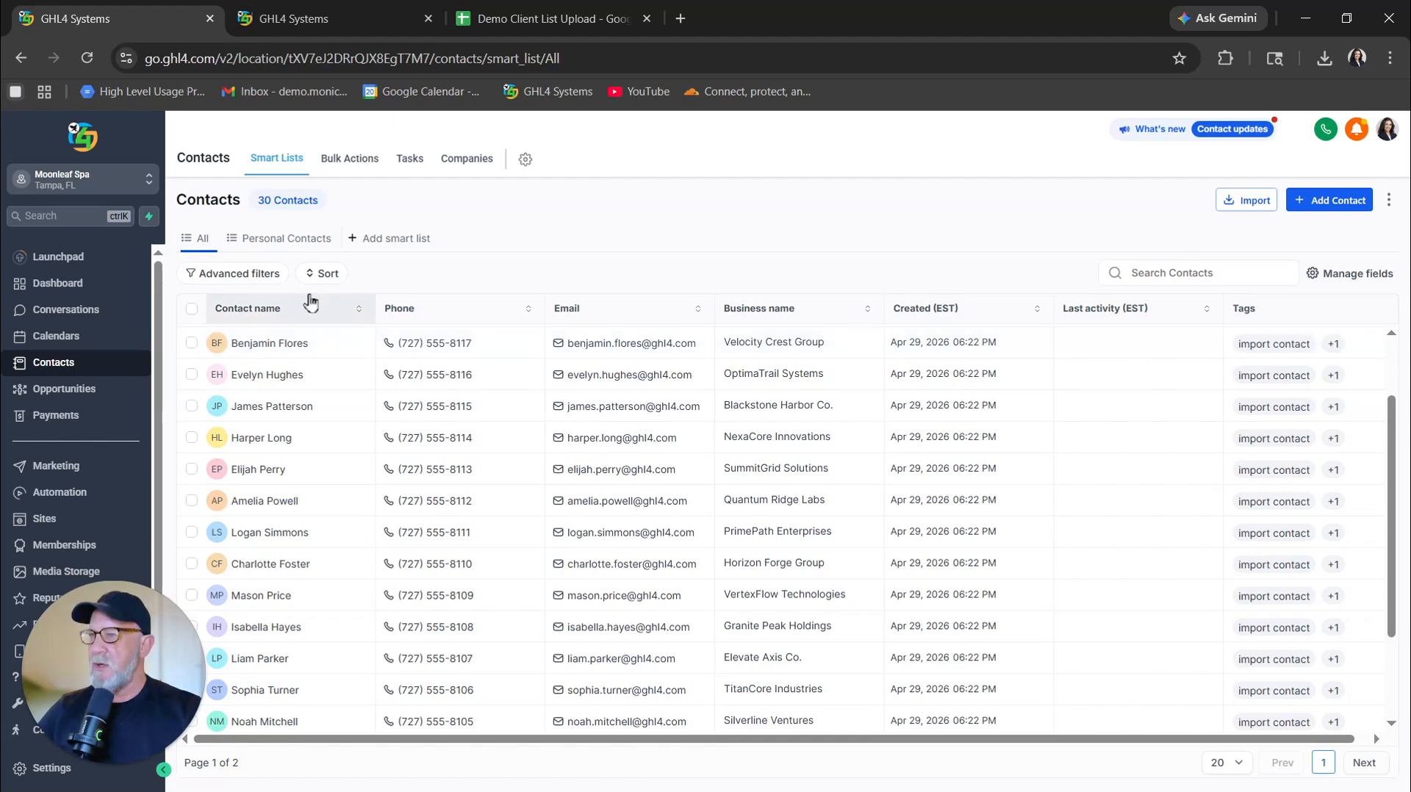
Start a new smart list and name it "Current Clients".
left_click(353, 238)
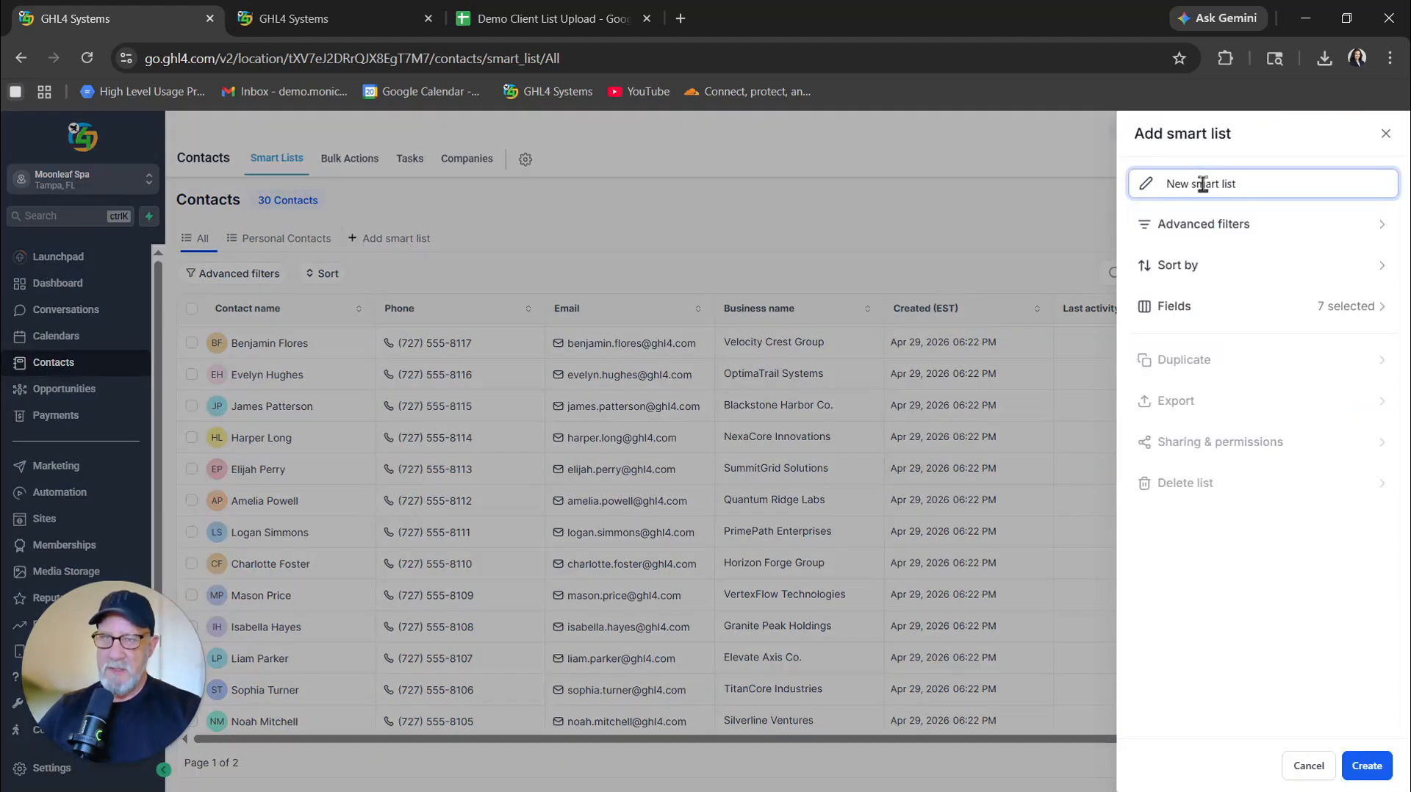
triple_click(1202, 183)
type("Current Clients")
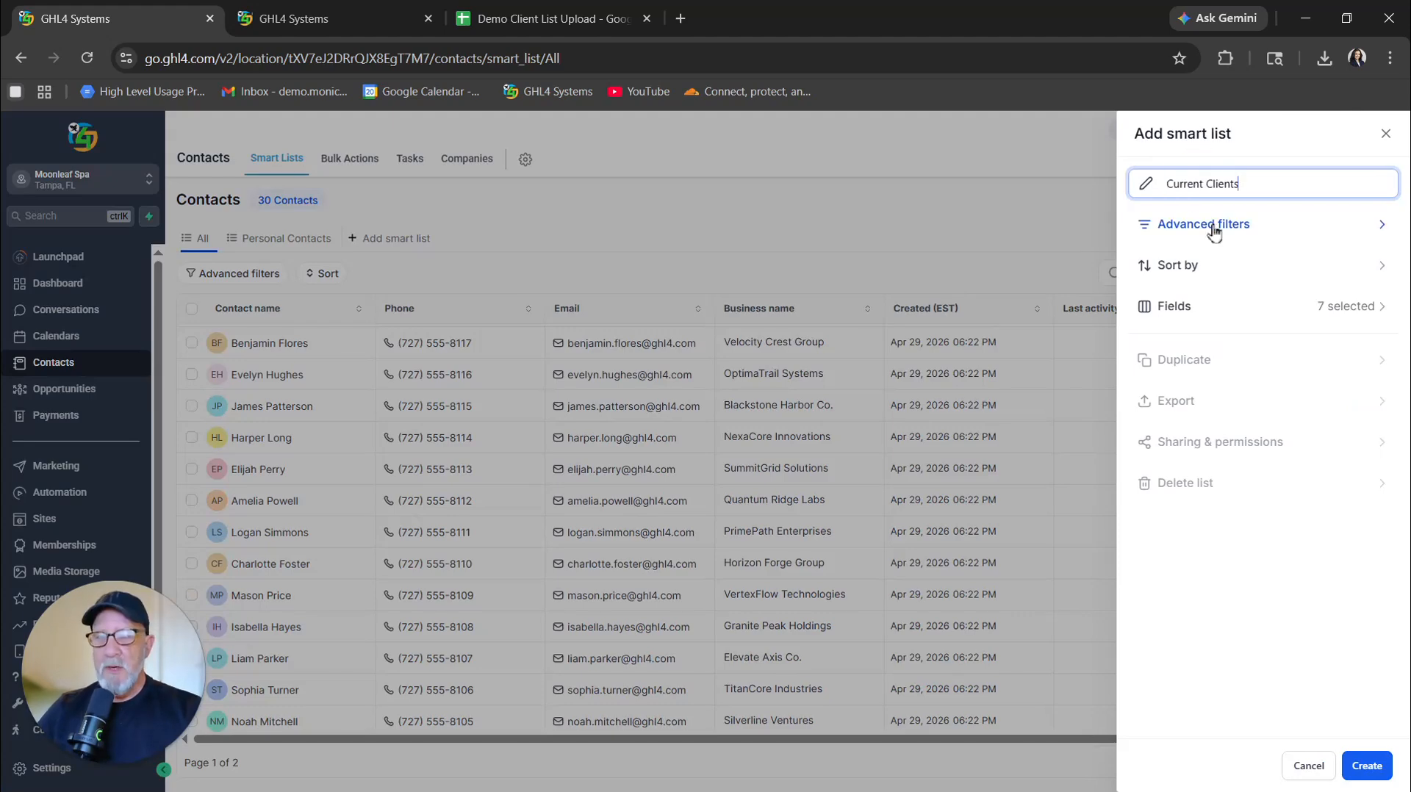
Add the advanced filter Tag Is "current clients" to the new smart list, apply it, and create the list.
left_click(1214, 231)
scroll(1125, 457, "down", 2)
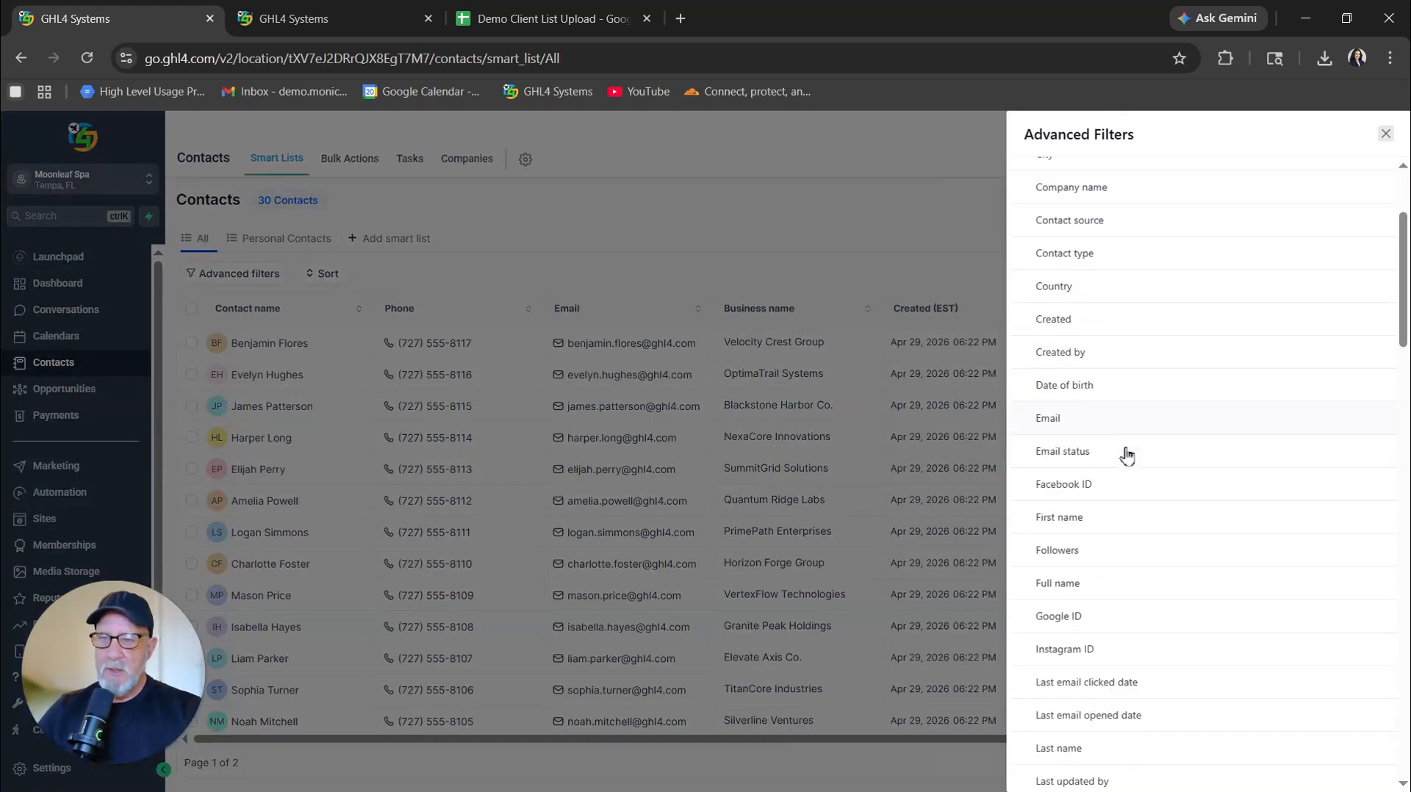
scroll(1125, 456, "down", 6)
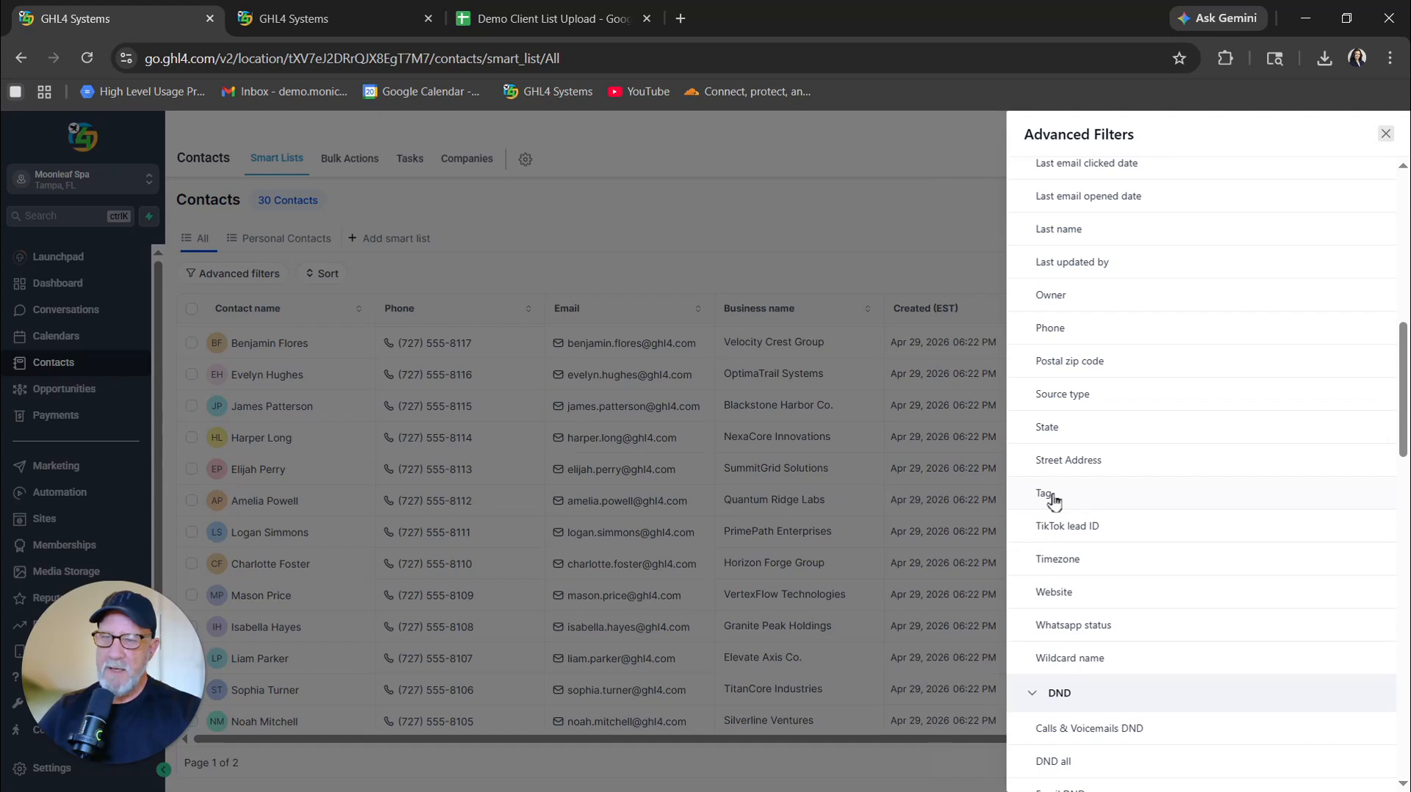
left_click(1054, 500)
left_click(1139, 232)
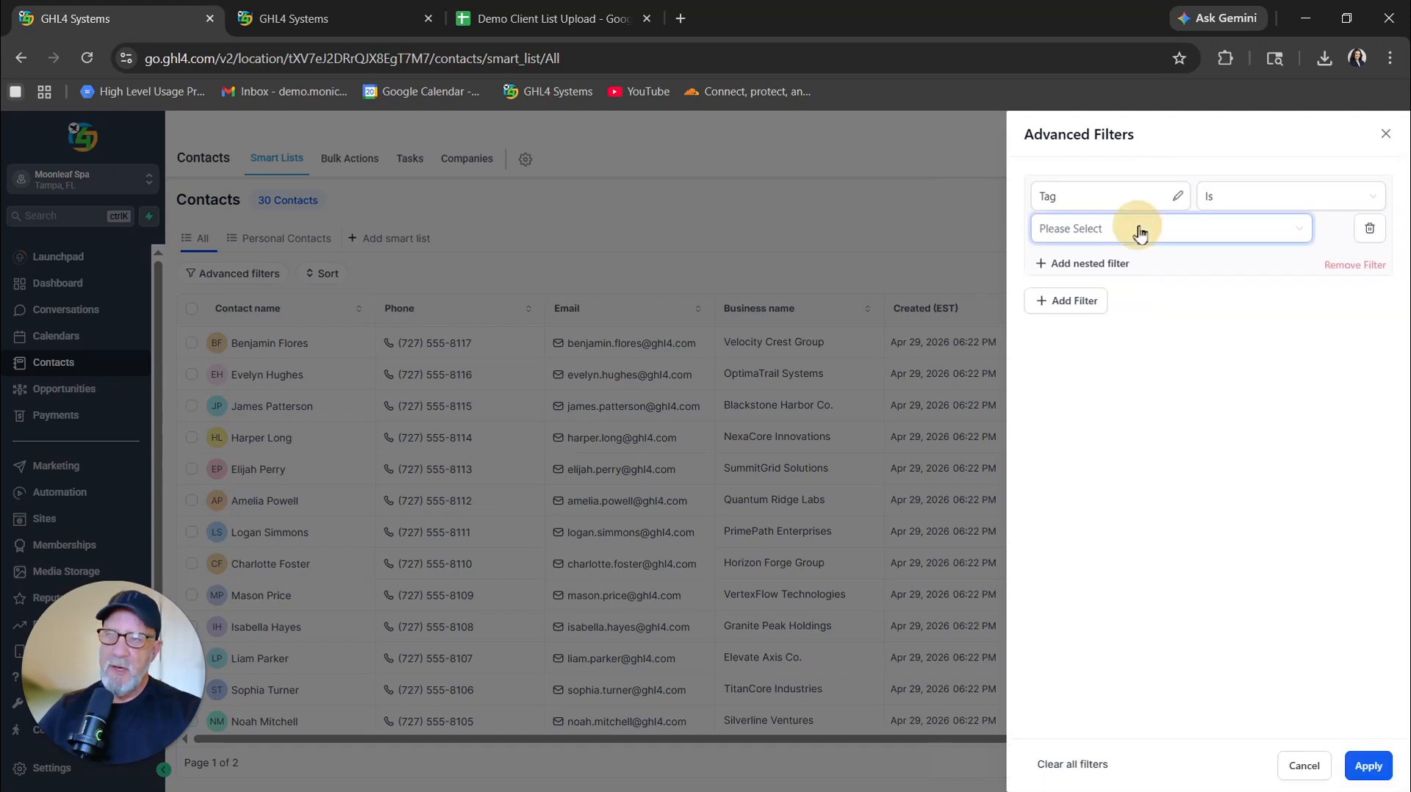
left_click(1146, 262)
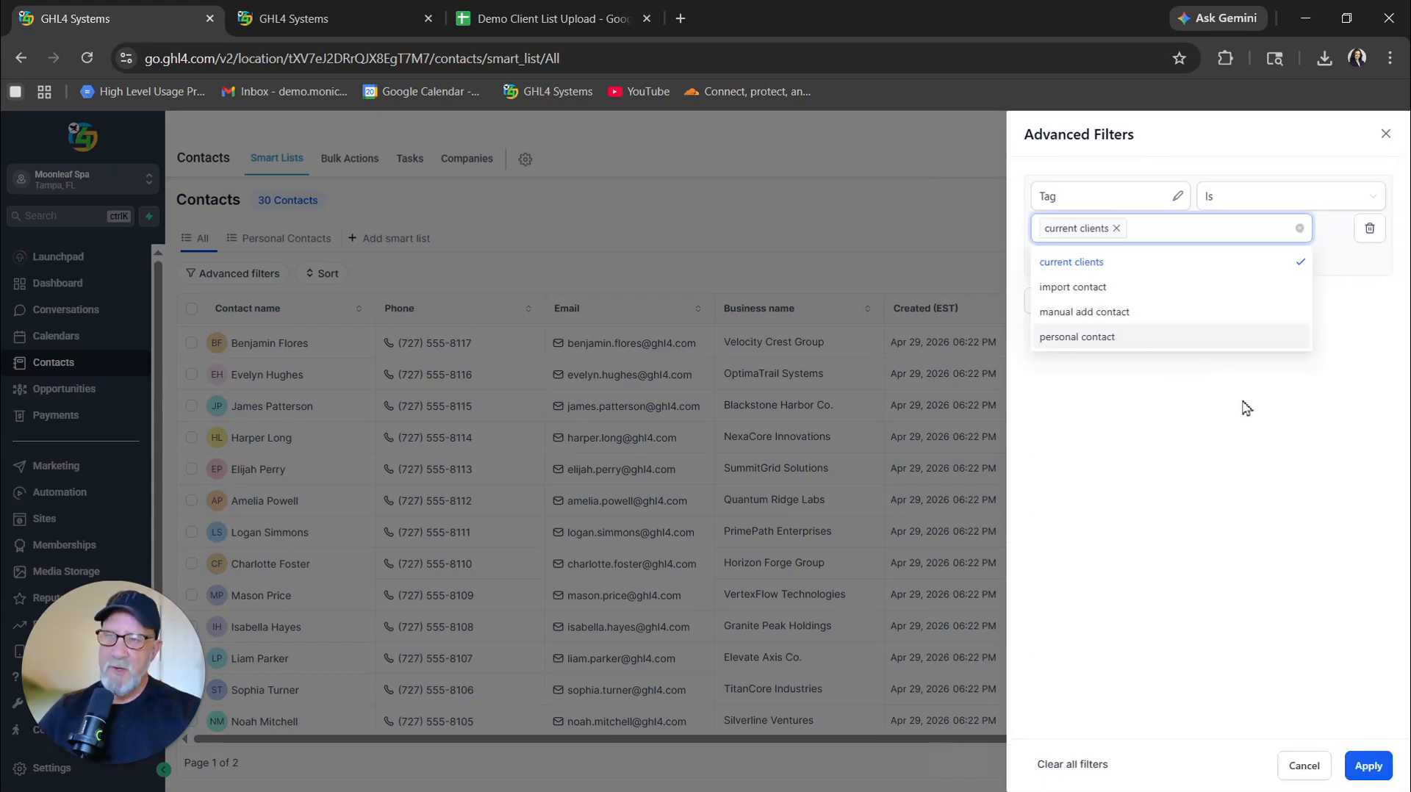
left_click(1368, 765)
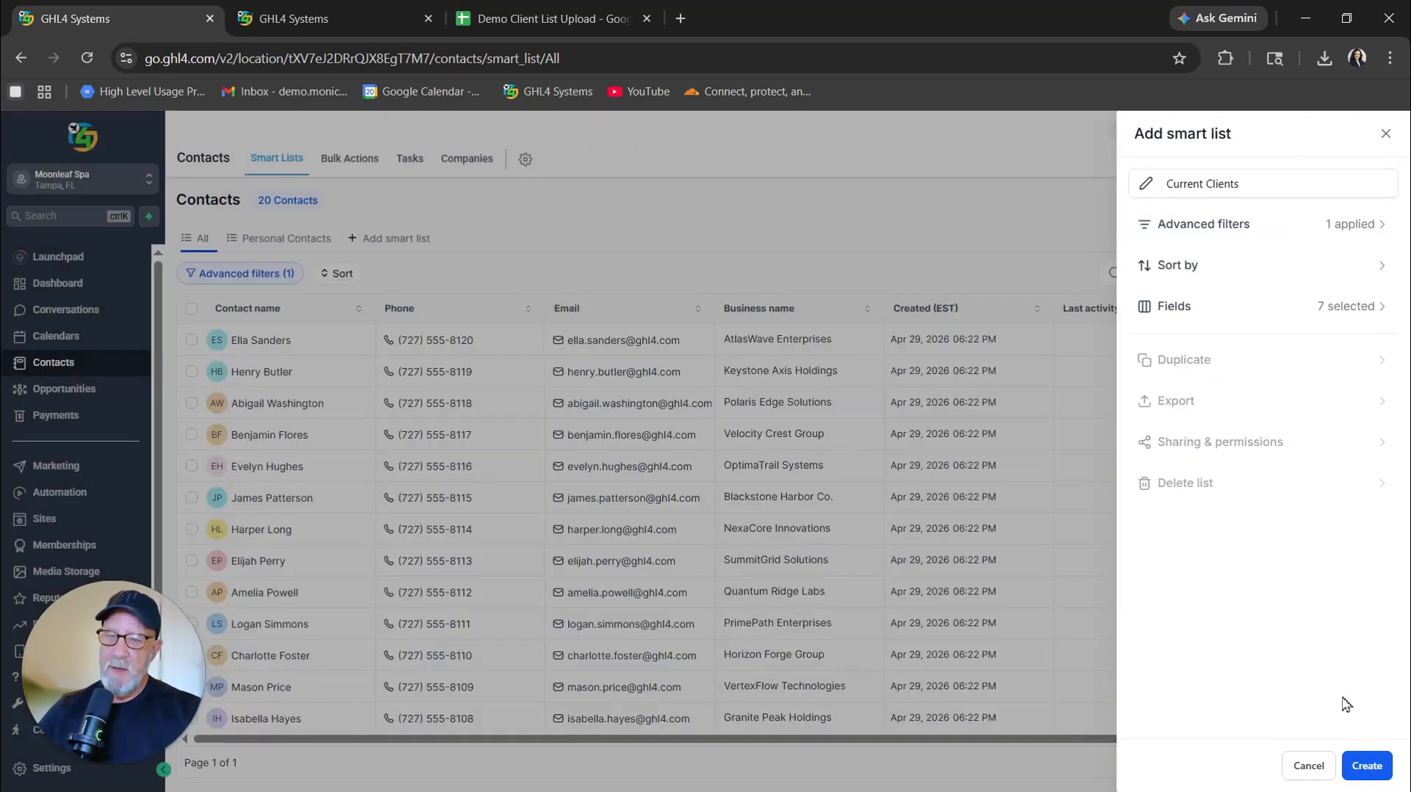
left_click(1367, 764)
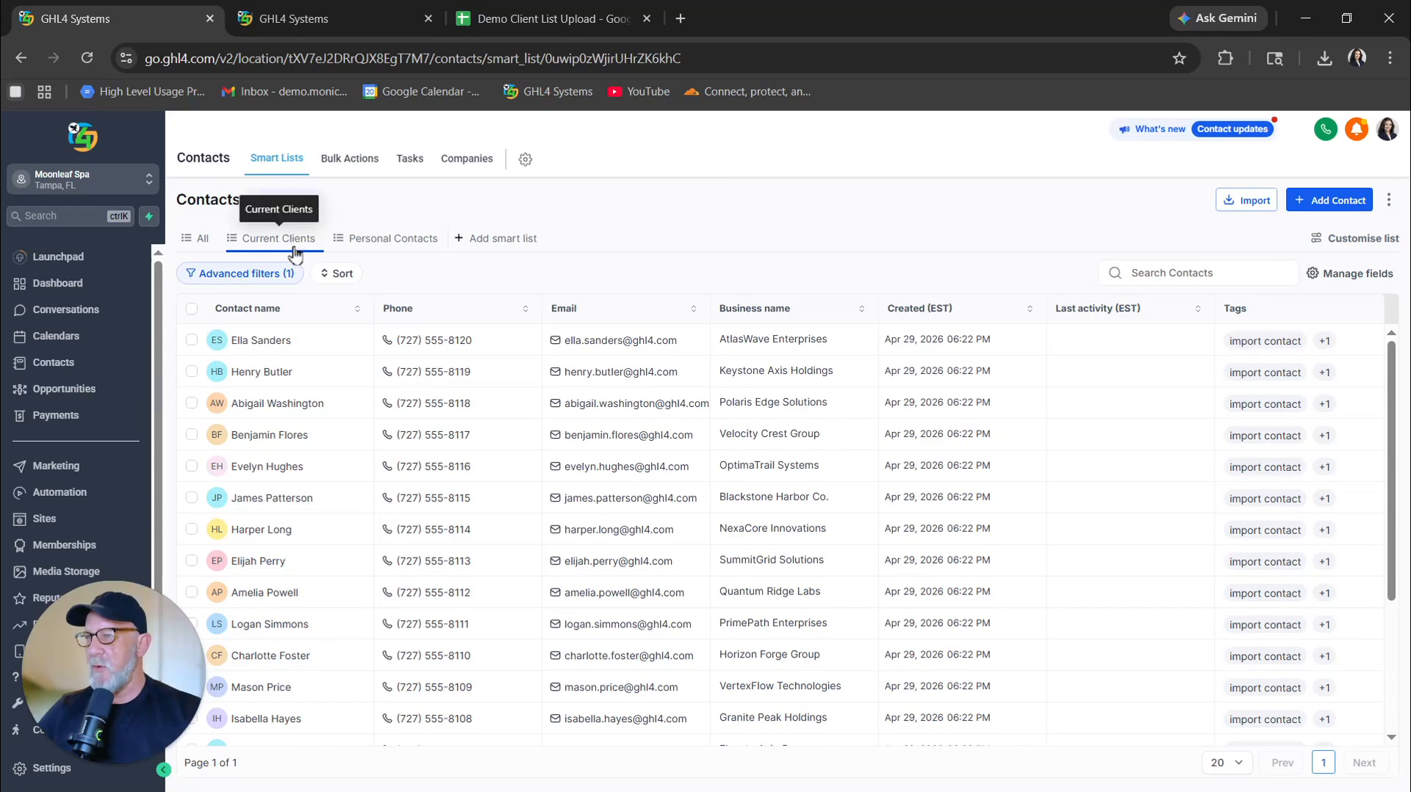
View the Personal Contacts smart list and return to the Current Clients smart list to compare them.
left_click(389, 244)
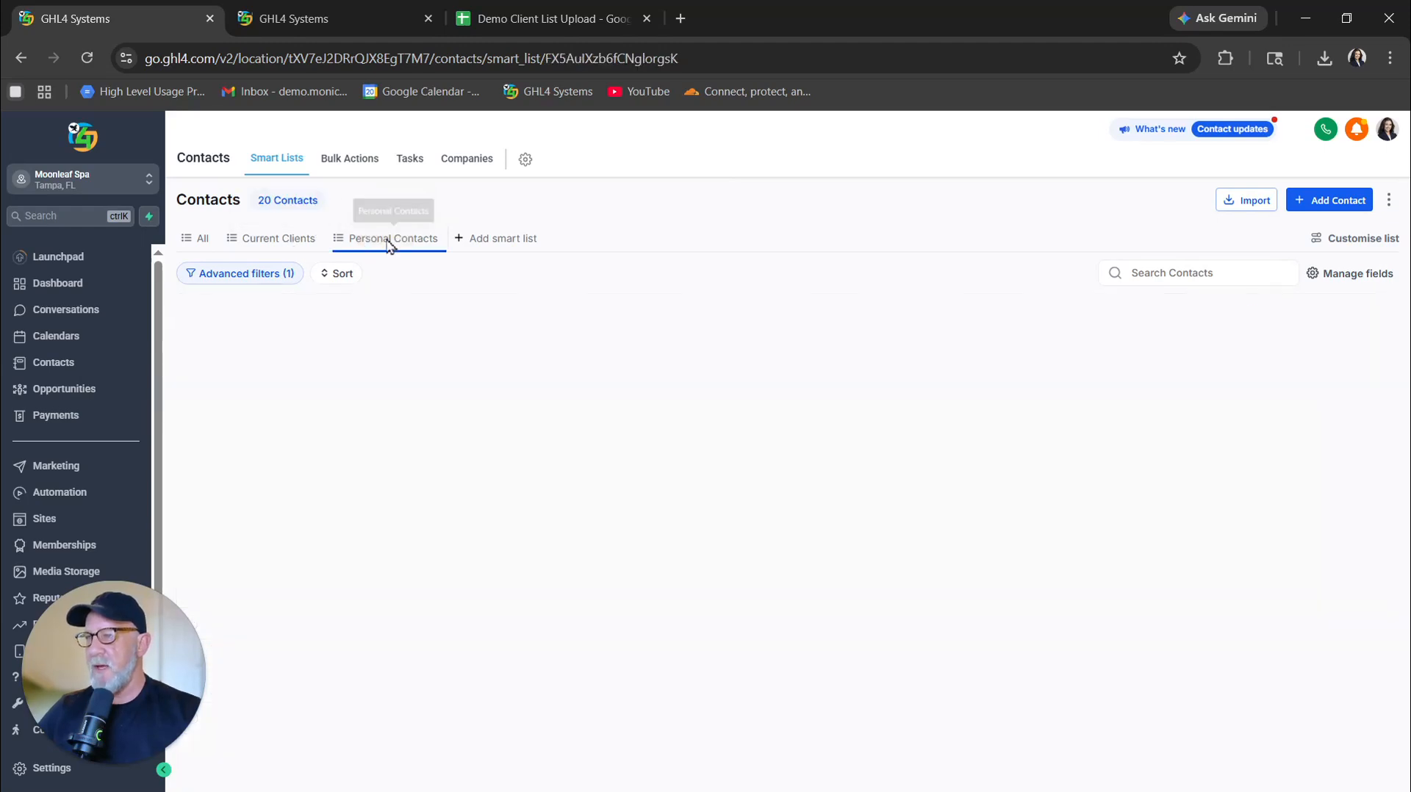
left_click(273, 244)
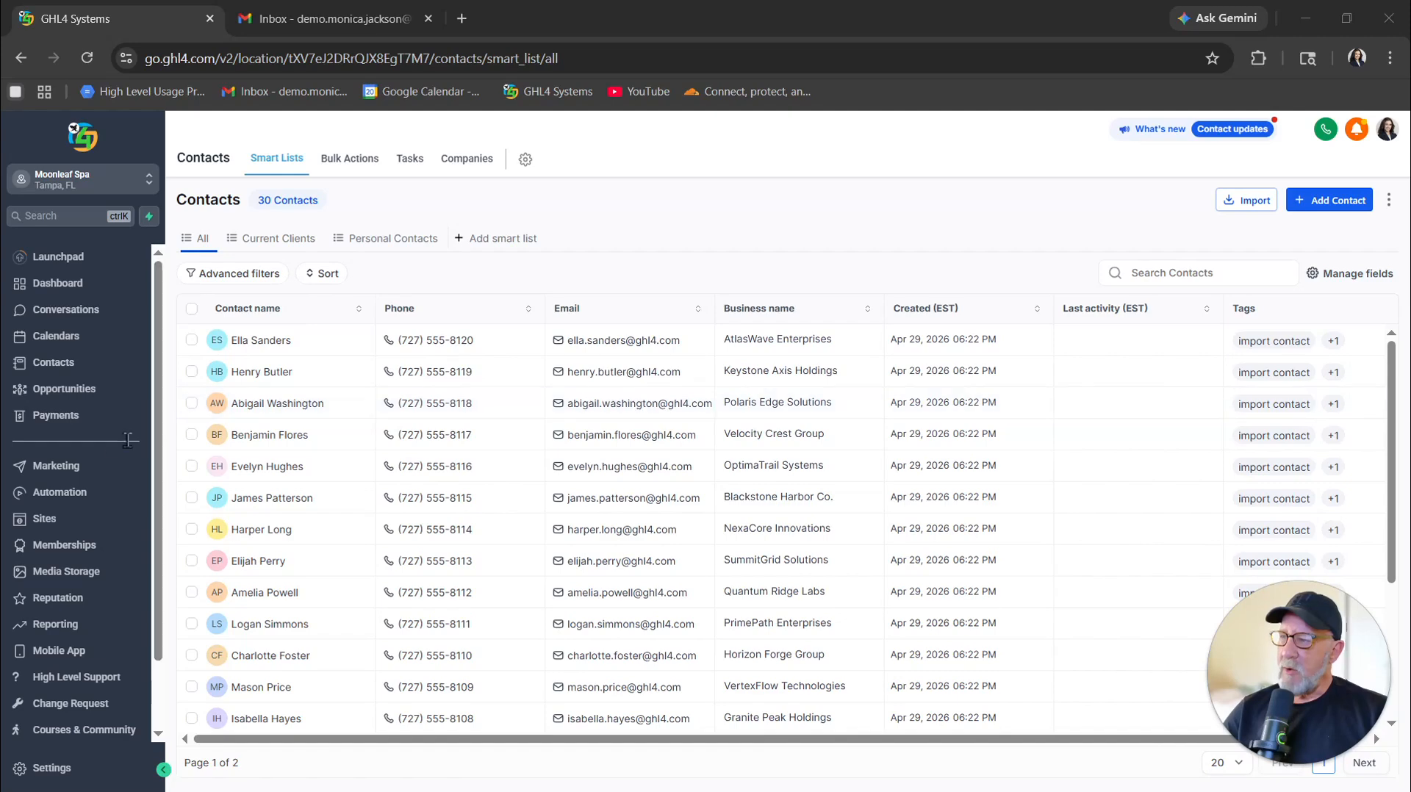
Create a new email marketing template using the plain text editor.
left_click(75, 476)
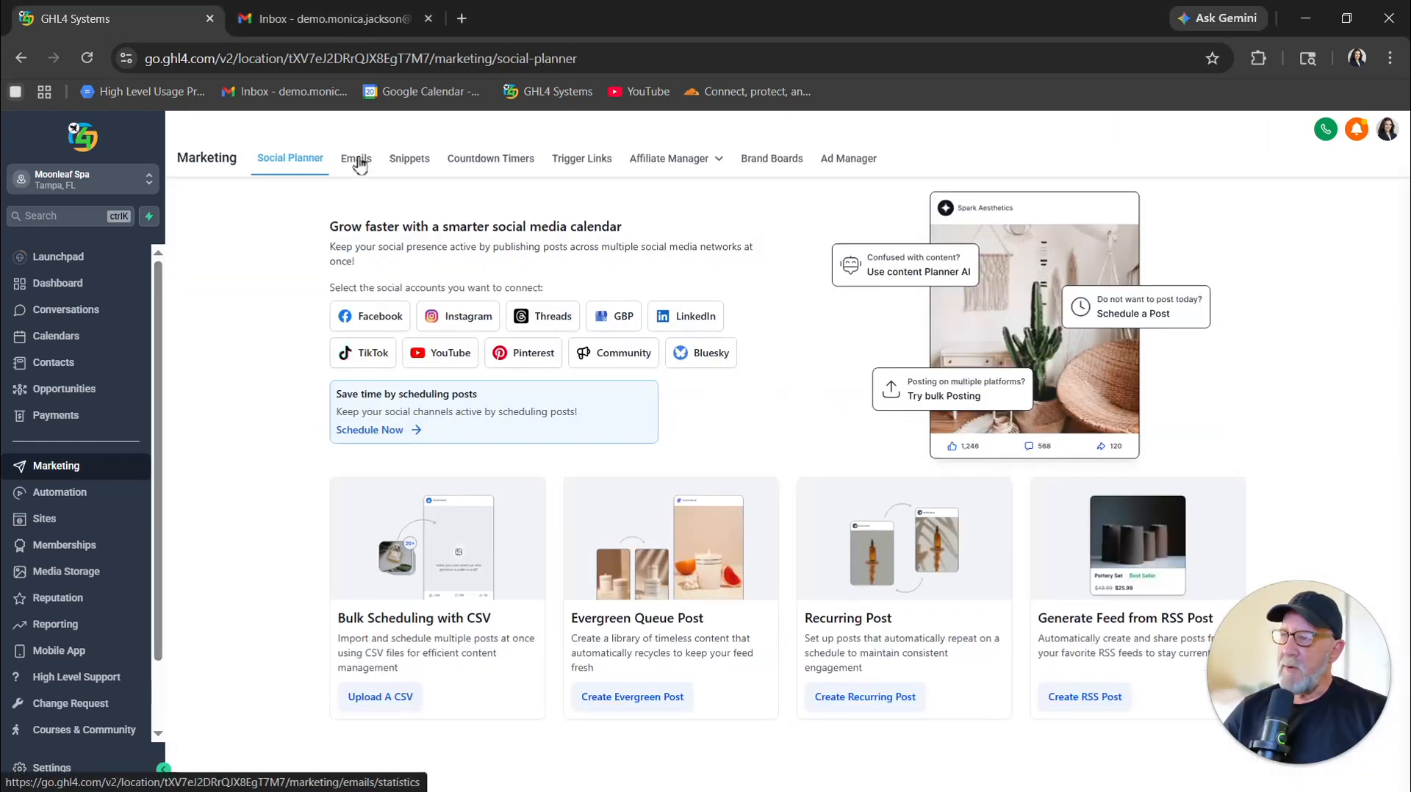
left_click(357, 161)
left_click(522, 276)
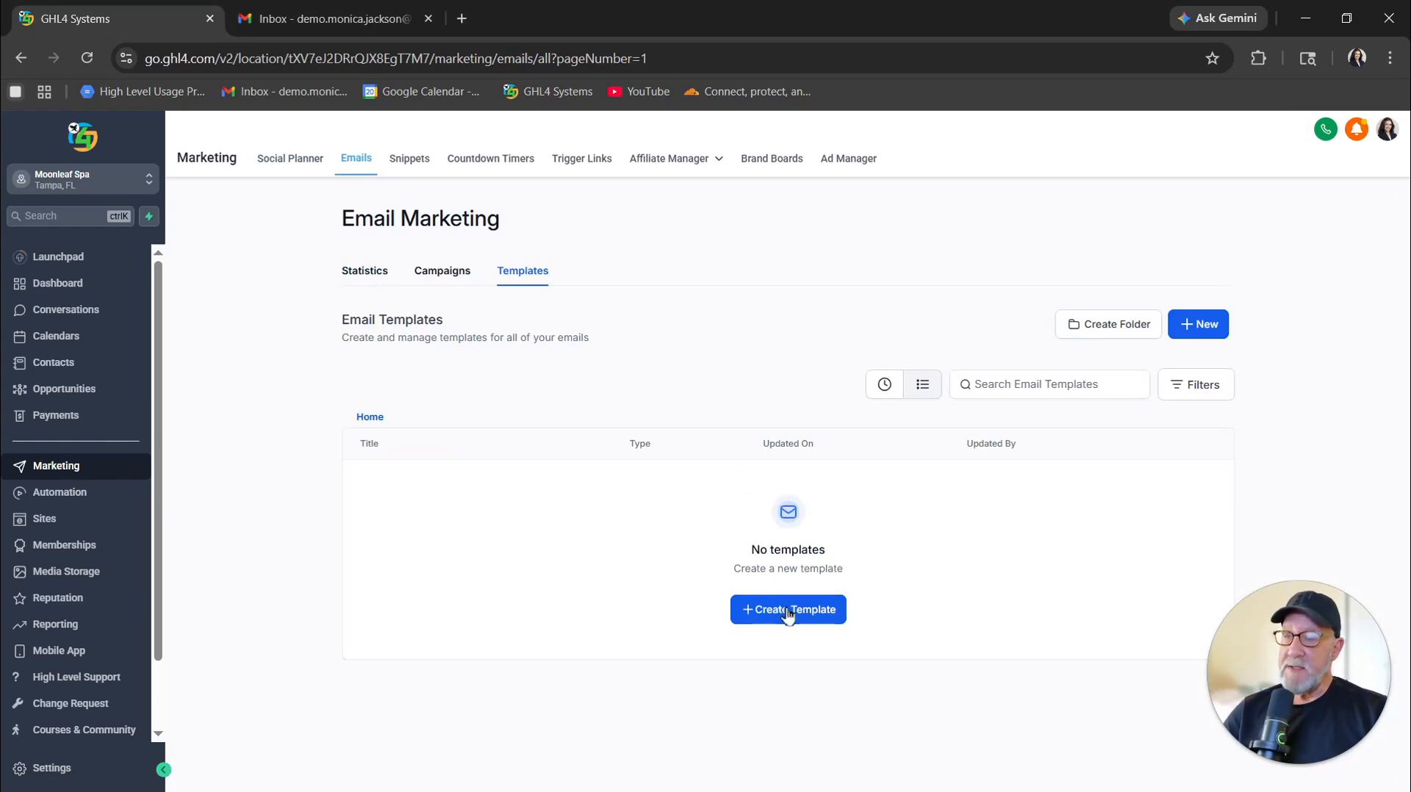
left_click(1203, 330)
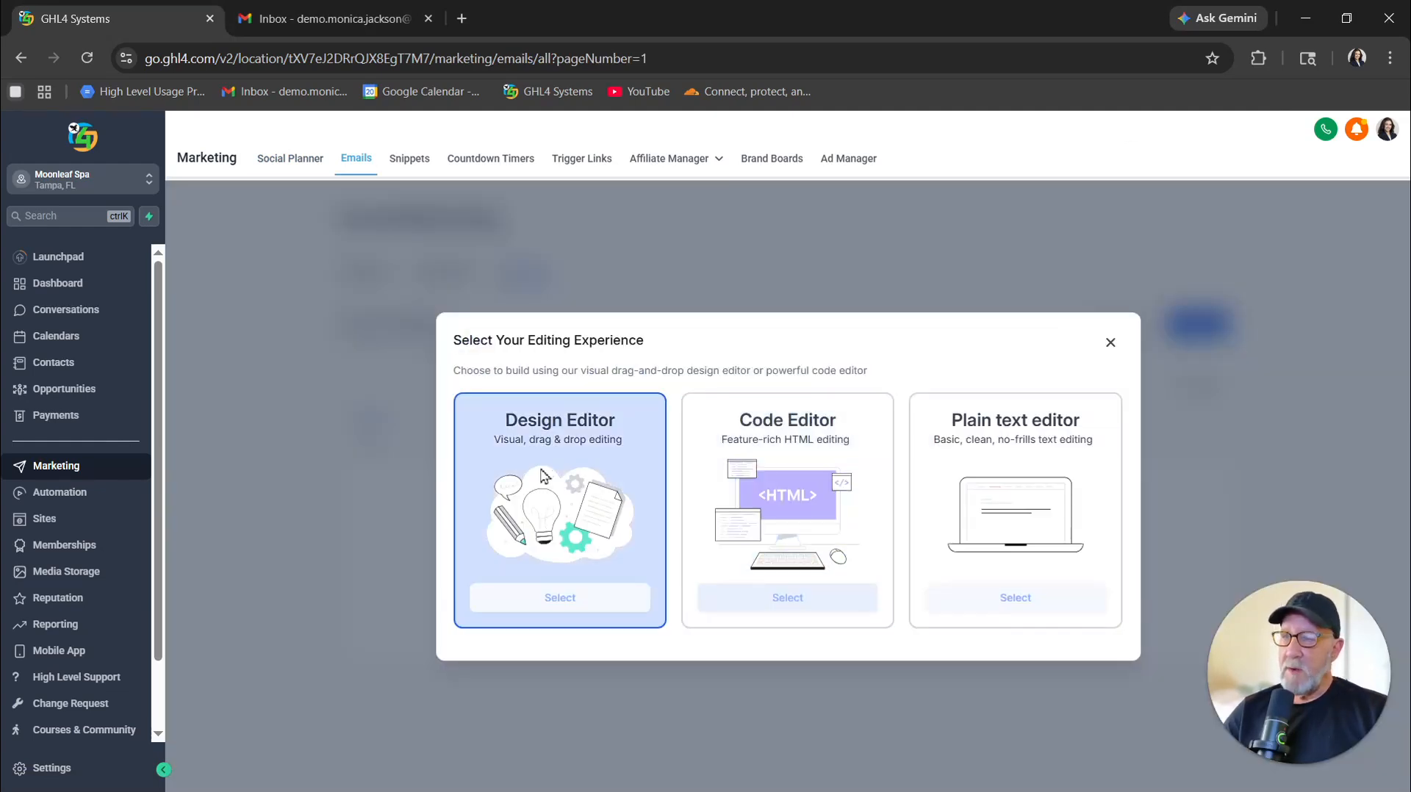
left_click(806, 505)
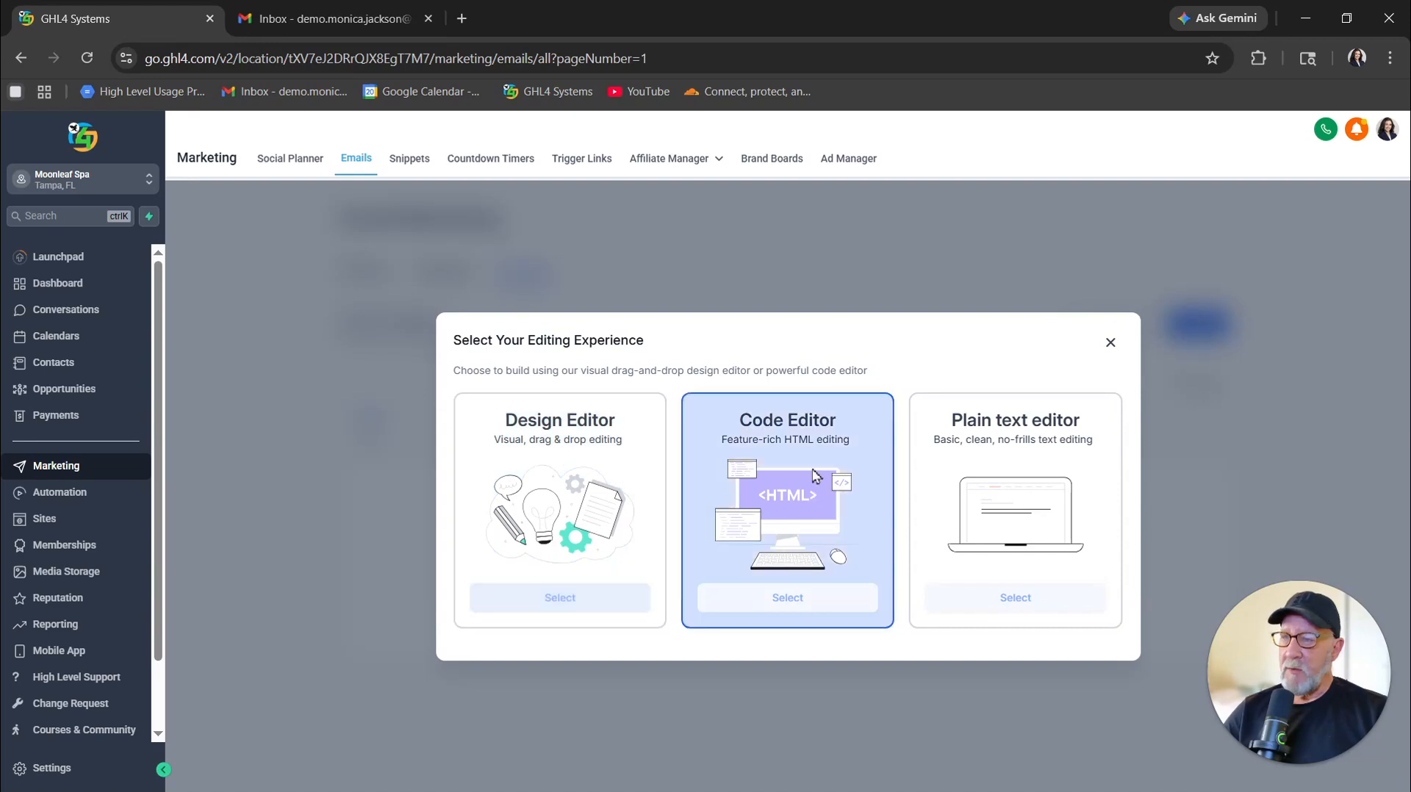
left_click(1026, 491)
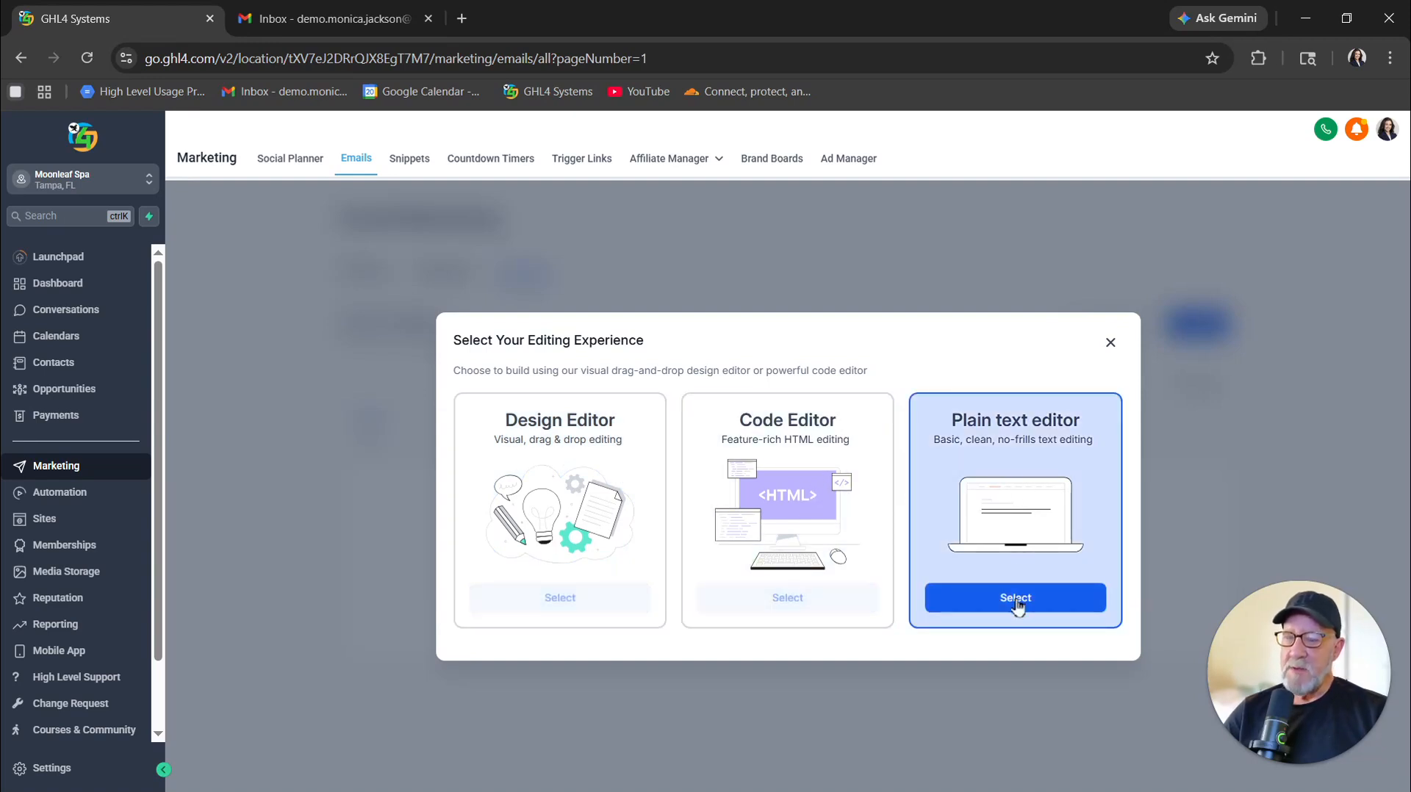
left_click(1016, 599)
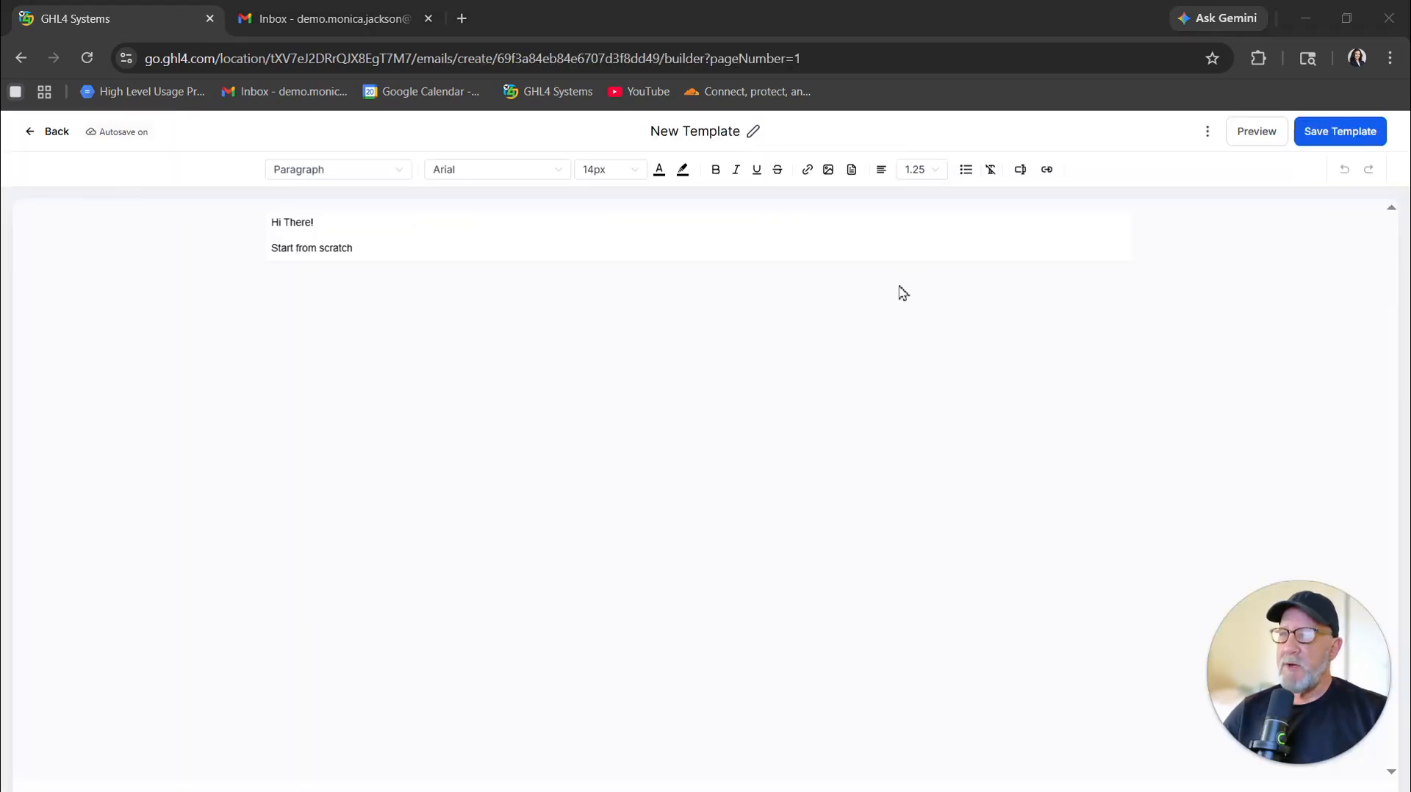
Rename the new email template "Warm Up Email Start".
left_click(703, 132)
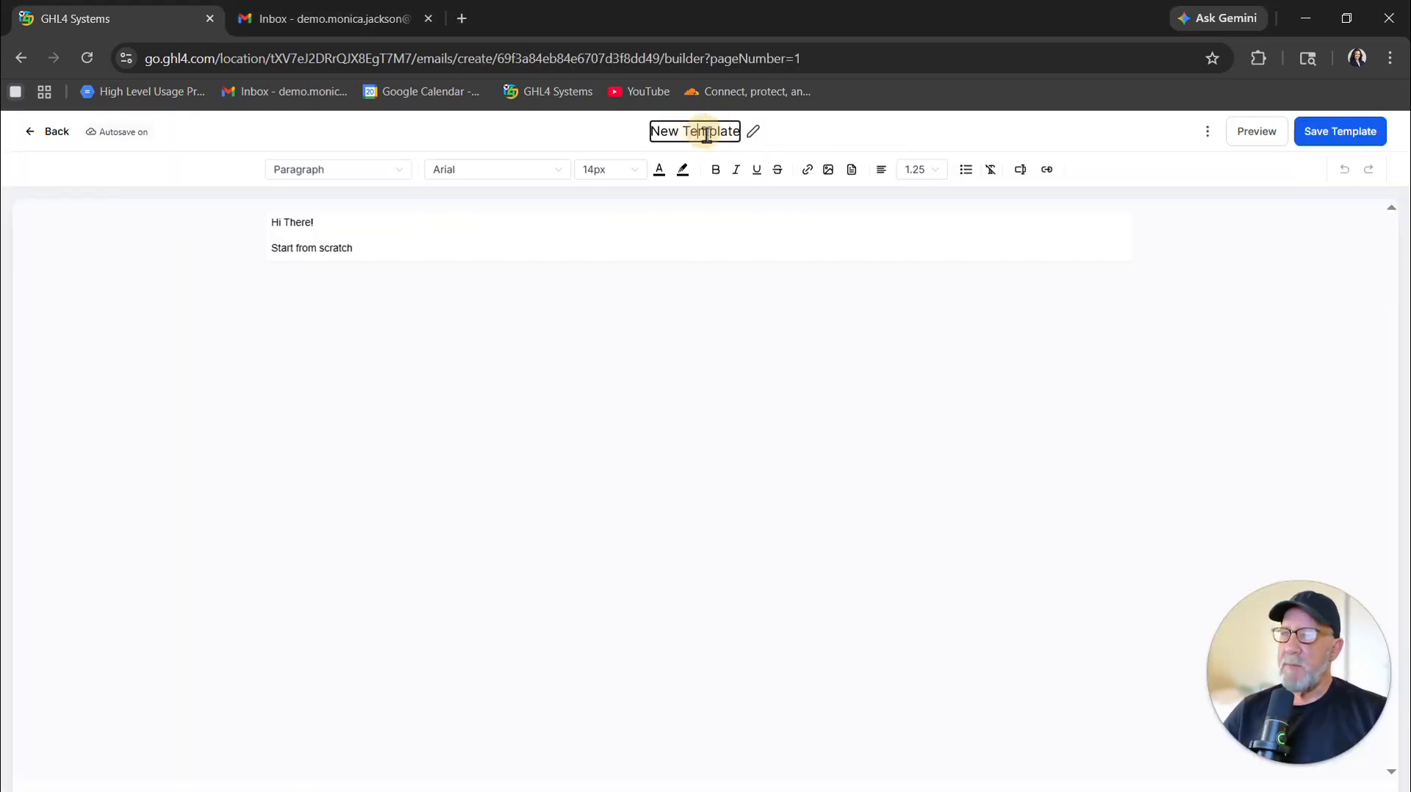
left_click(703, 133)
triple_click(704, 134)
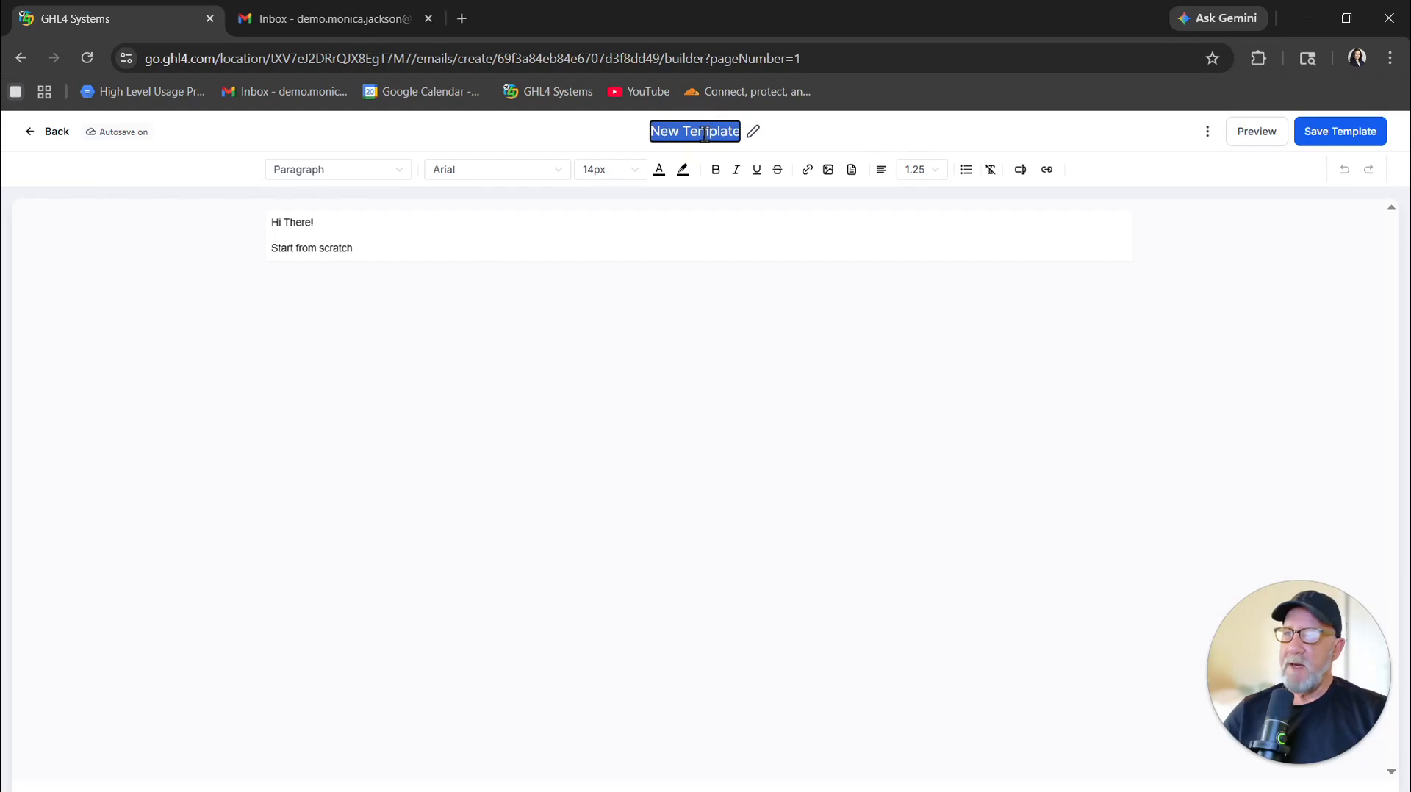
type("Warm Up Email Start")
key("Return")
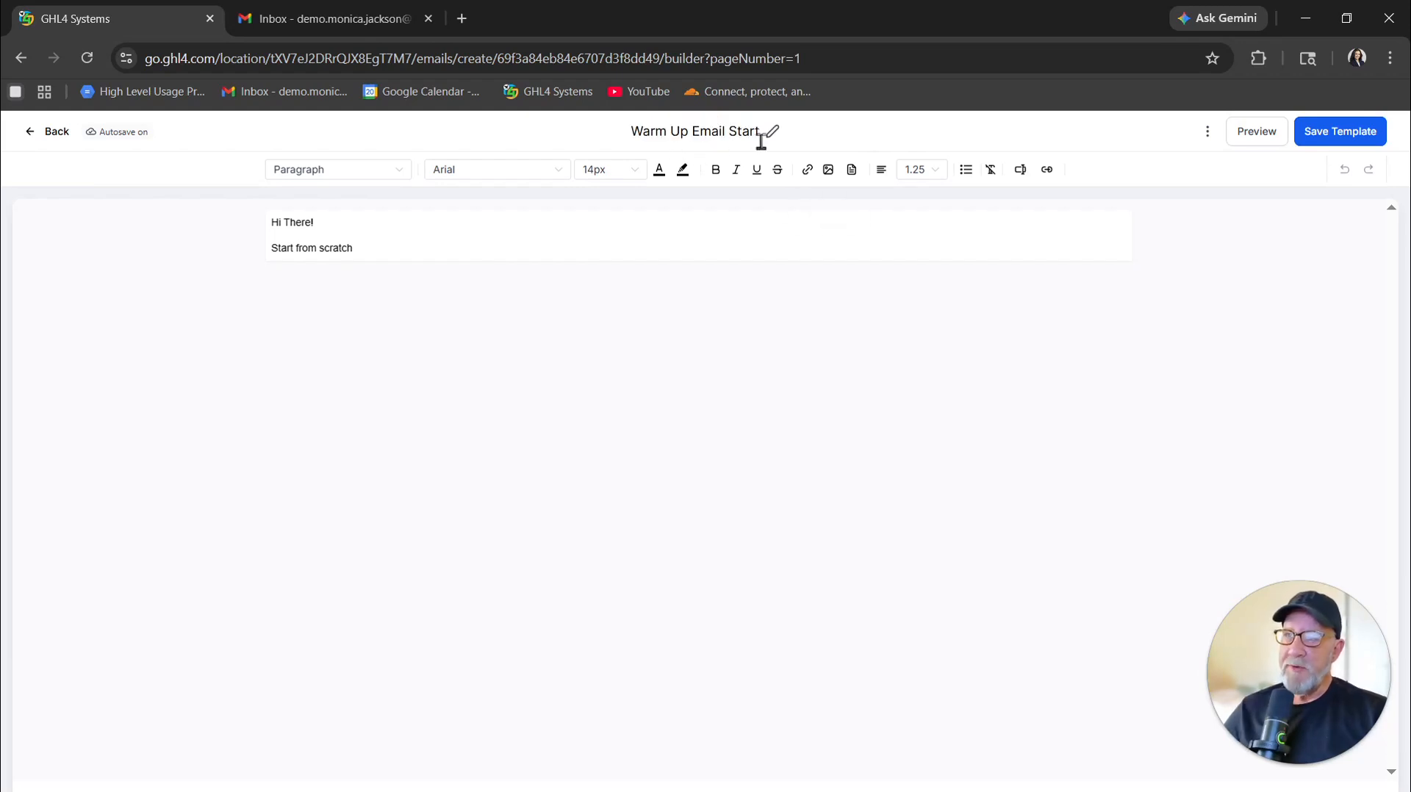
Replace the placeholder text with the greeting "Hi {{contact.first_name}}," and a message asking recipients to move the email to their primary folder and reply "Got It".
left_click_drag(273, 220, 371, 266)
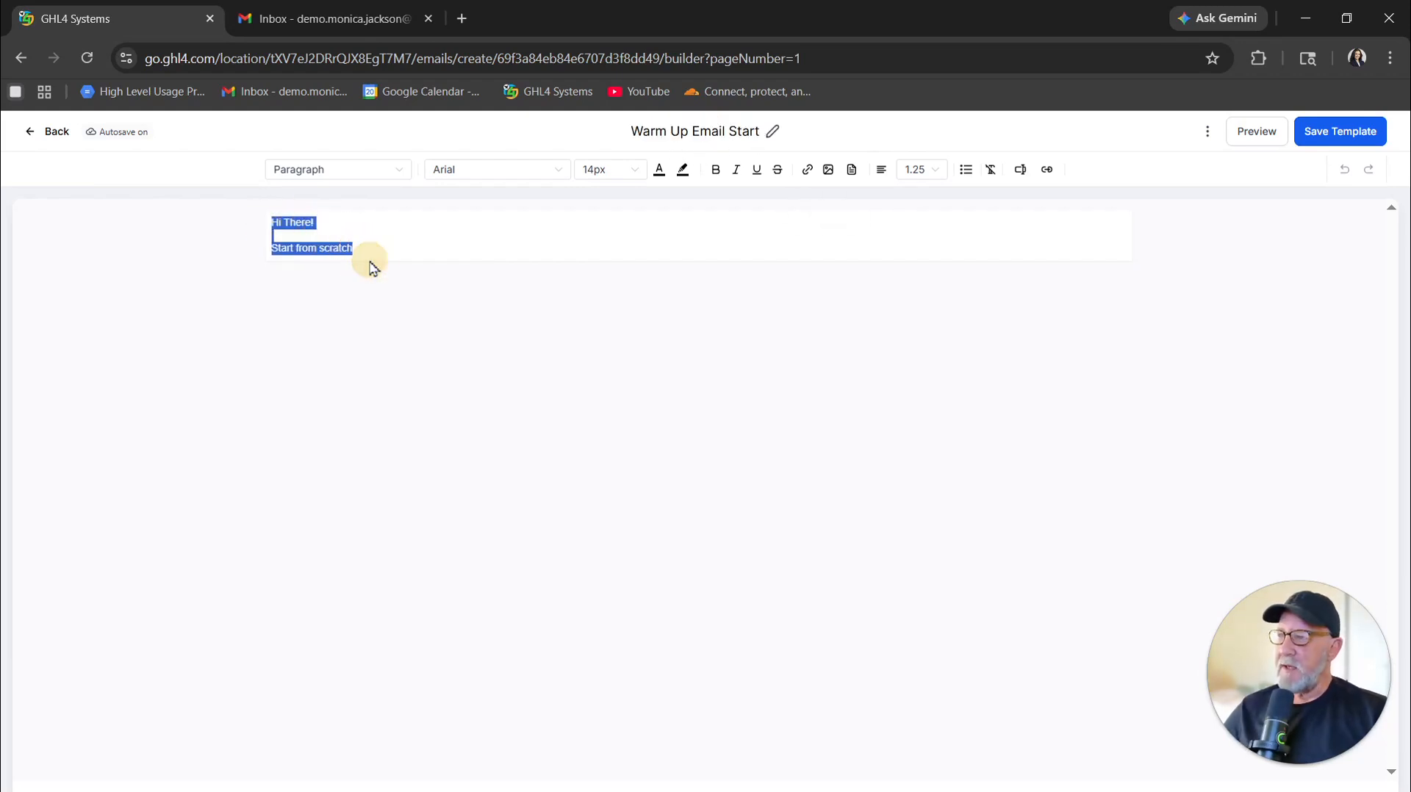
key("BackSpace")
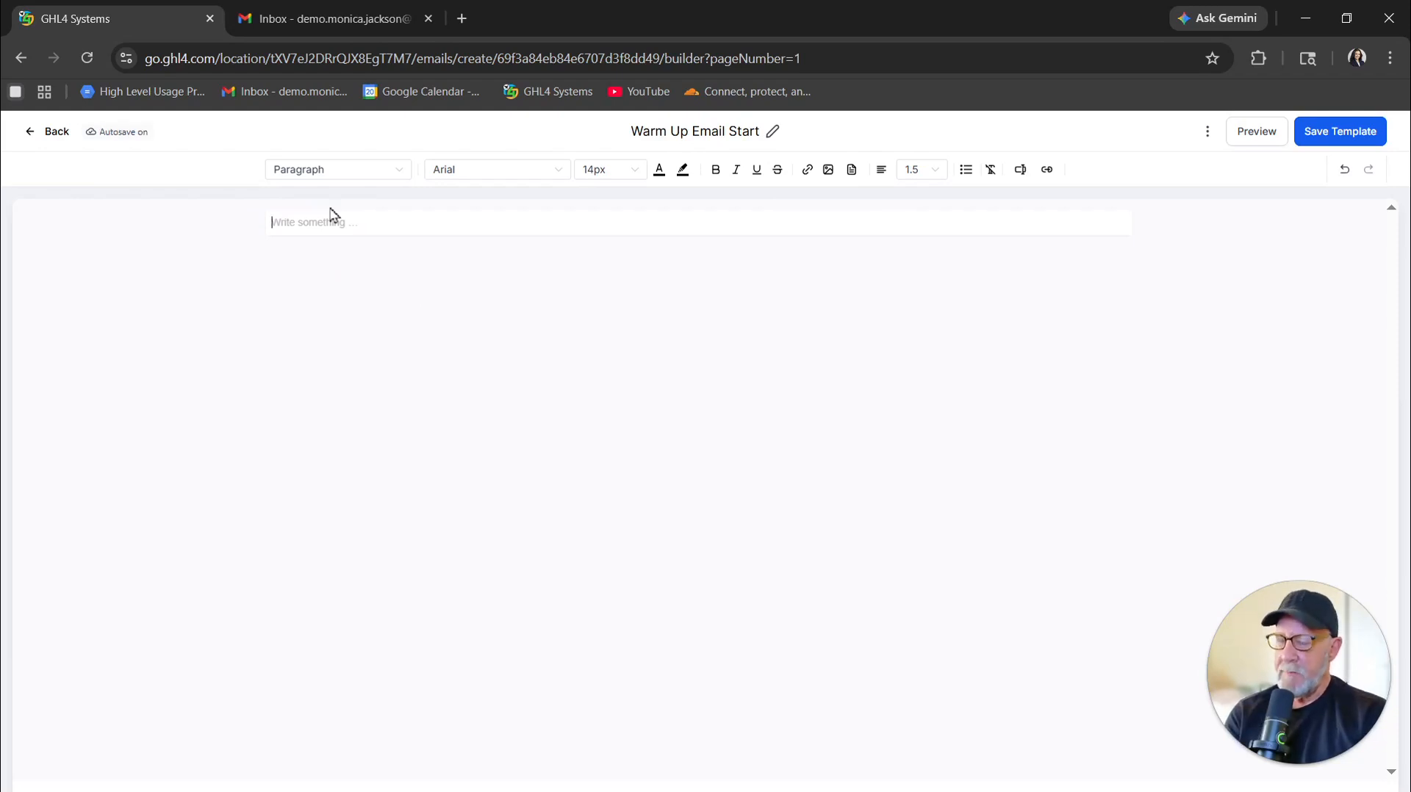
type("Hi")
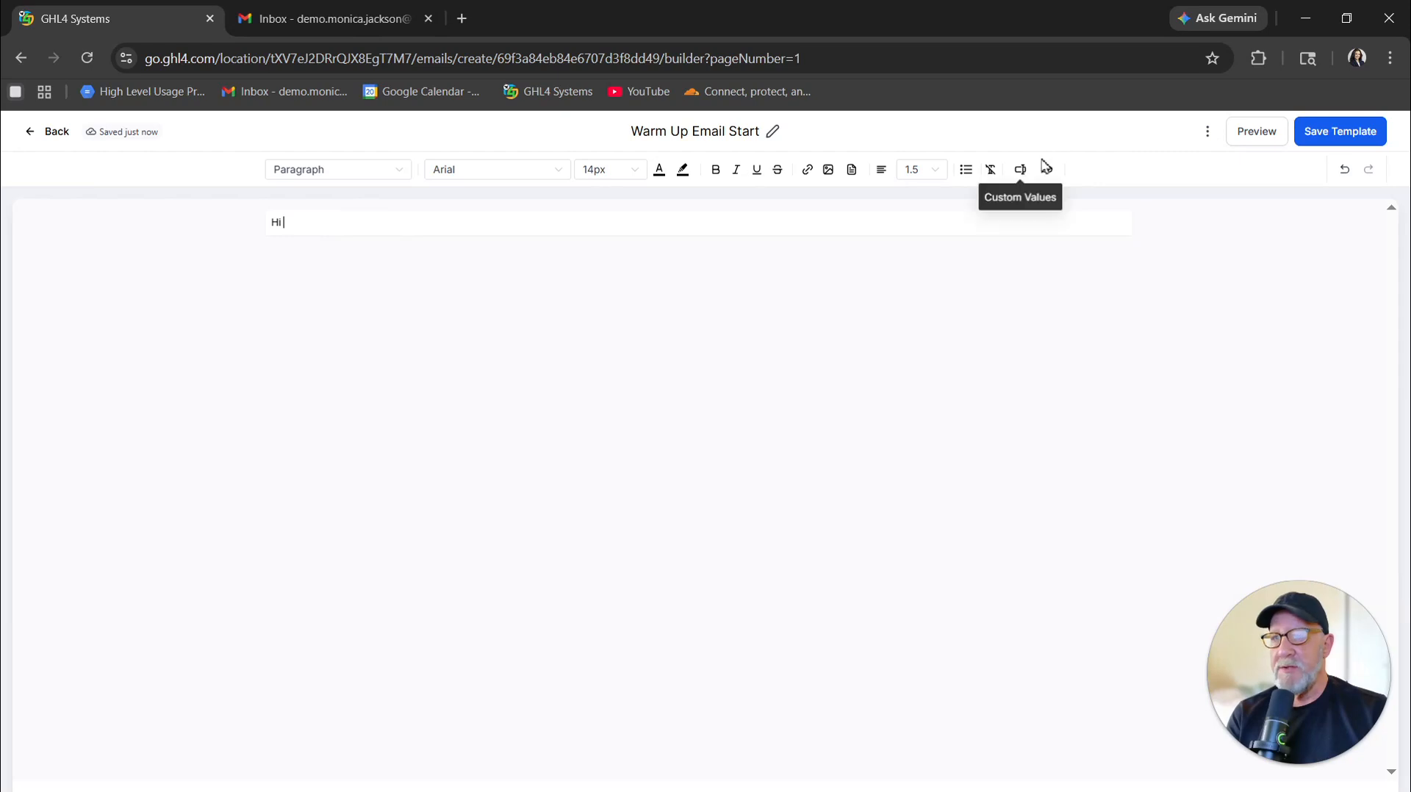
left_click(1021, 171)
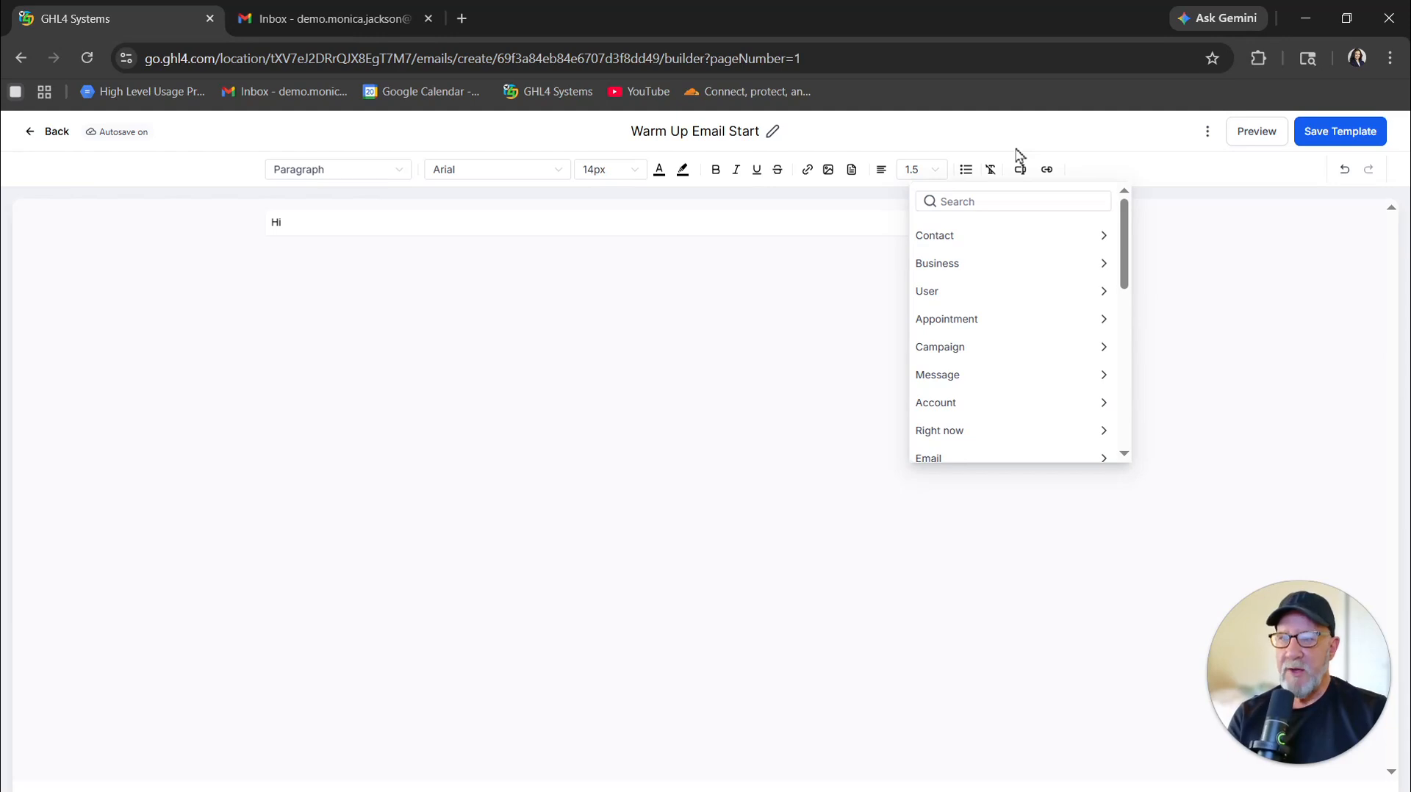
left_click(964, 243)
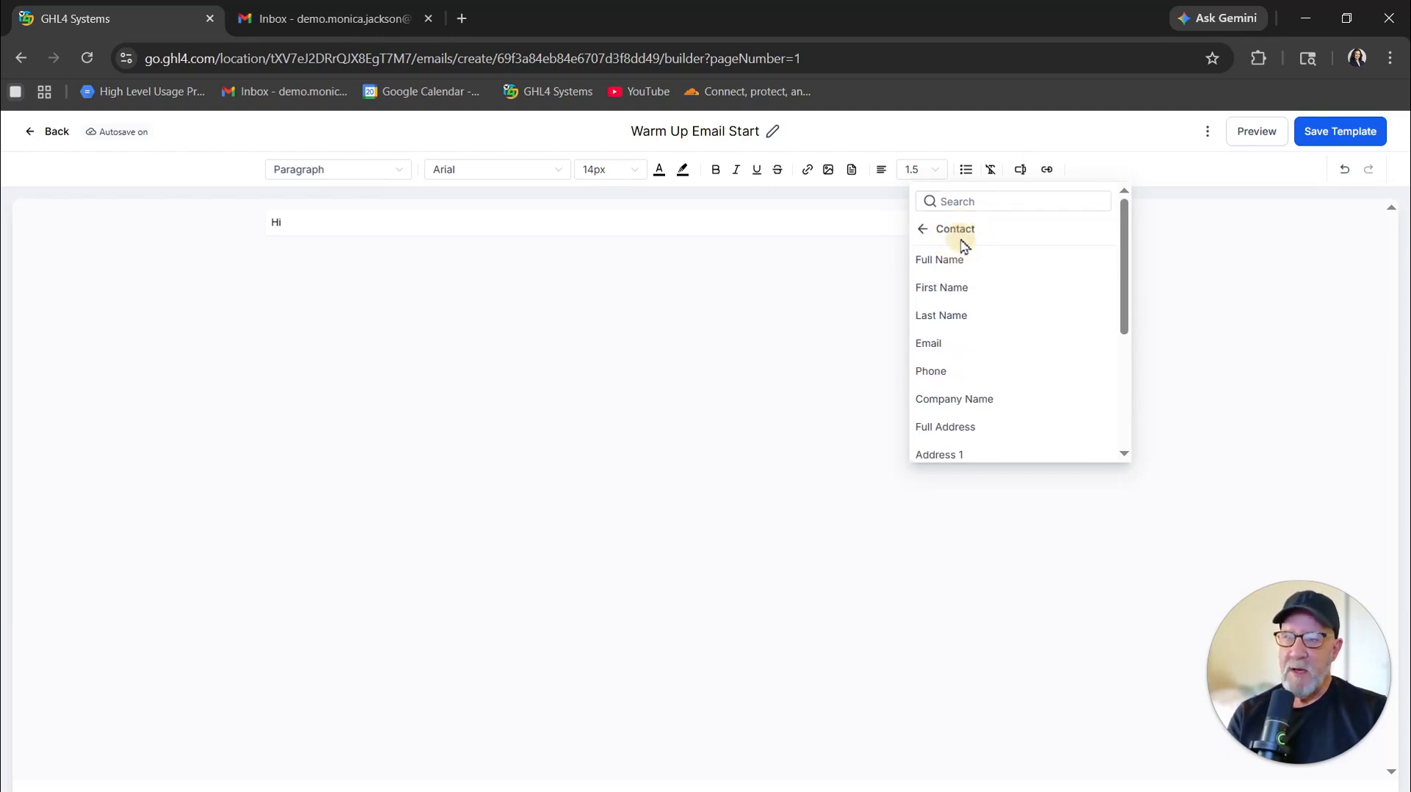
left_click(966, 292)
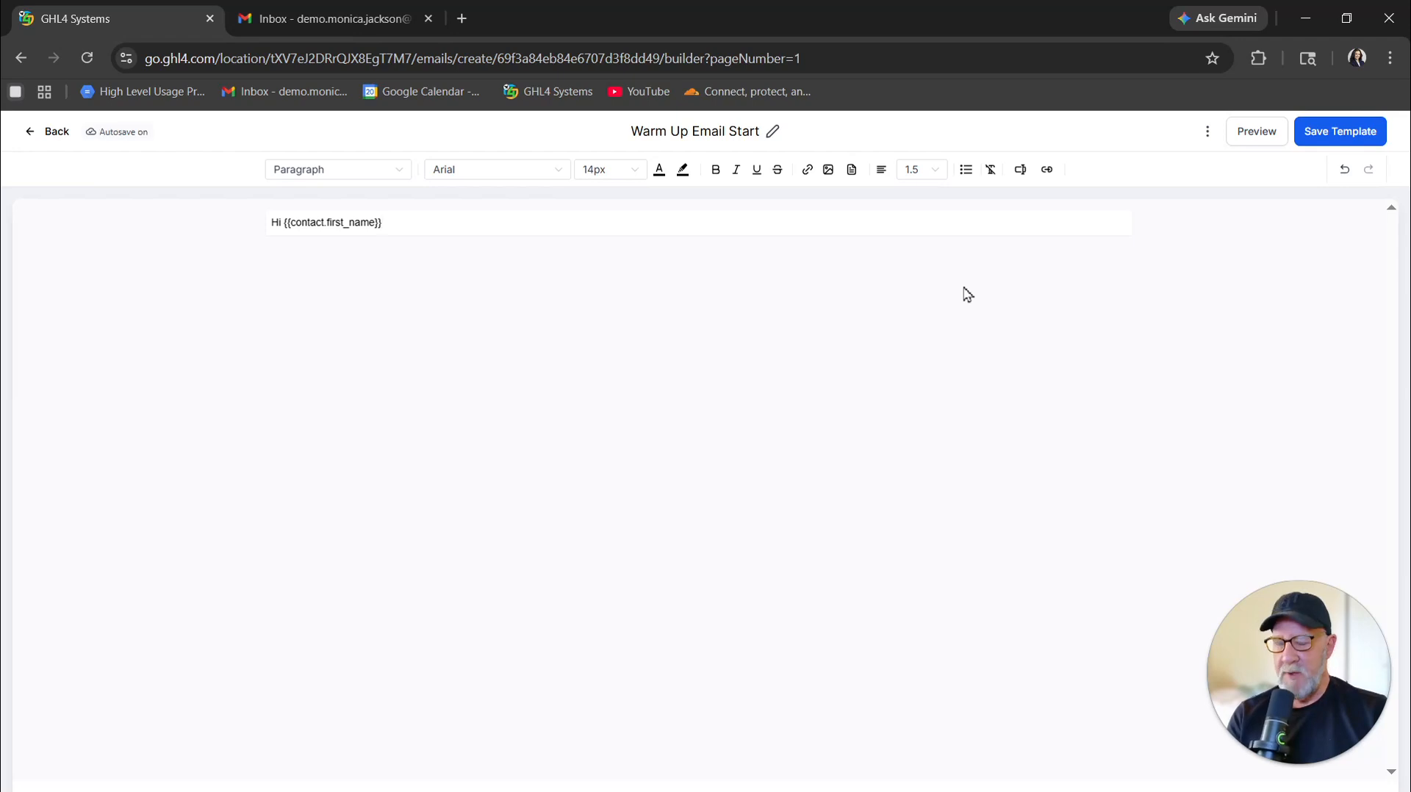
type(",")
key("Return")
key("Return")
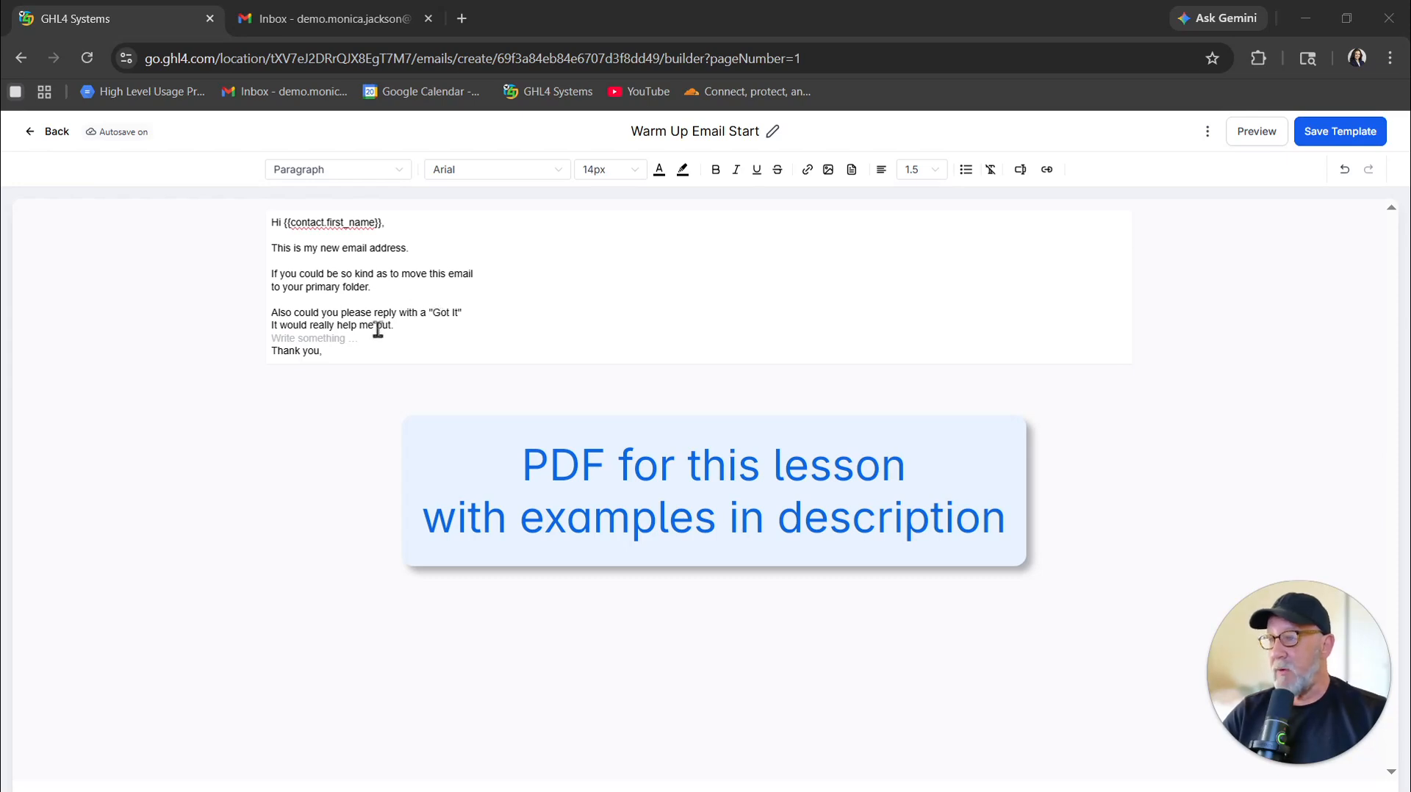
Insert the user's Signature custom value on its own line below "Thank you,", separated by a blank line.
left_click(339, 355)
key("Return")
key("Return")
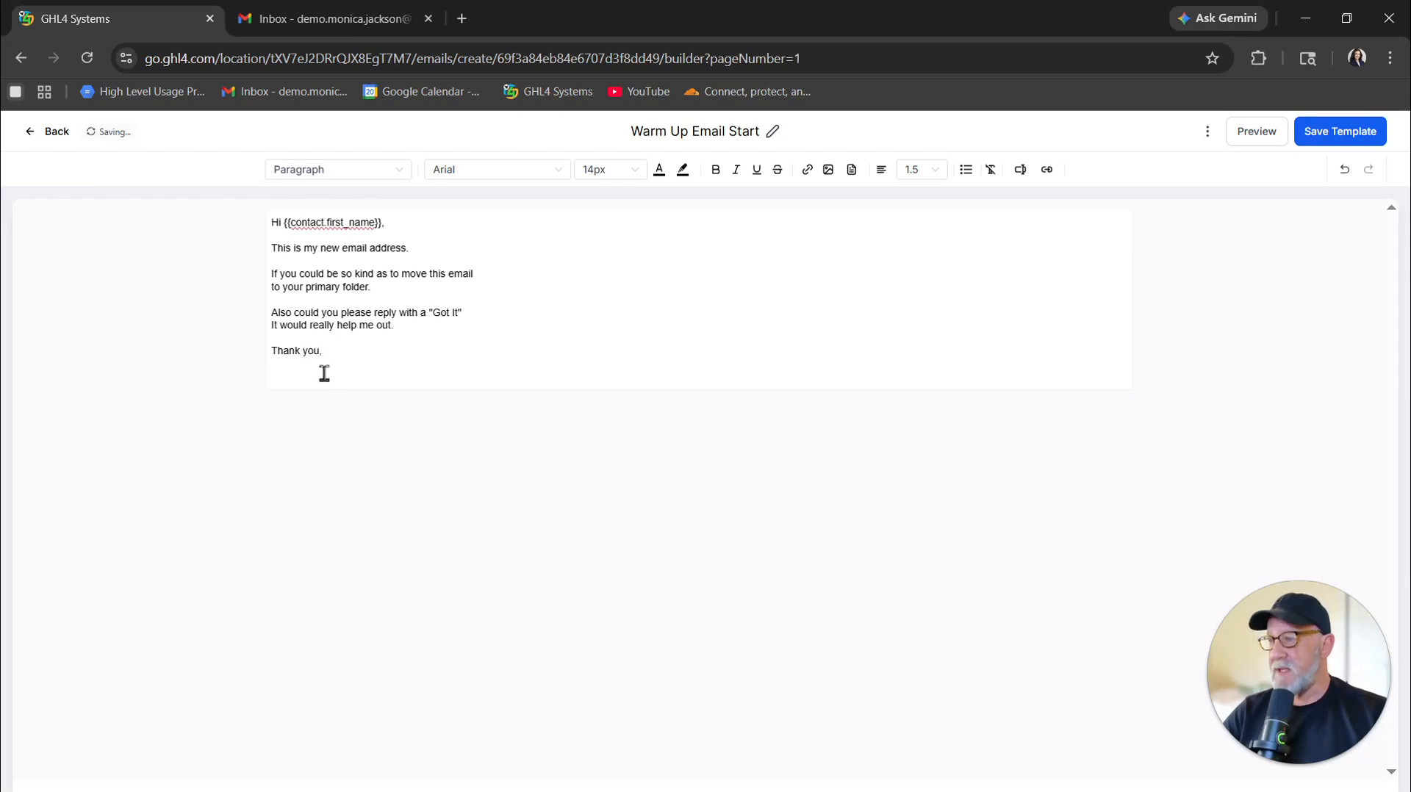
key("Return")
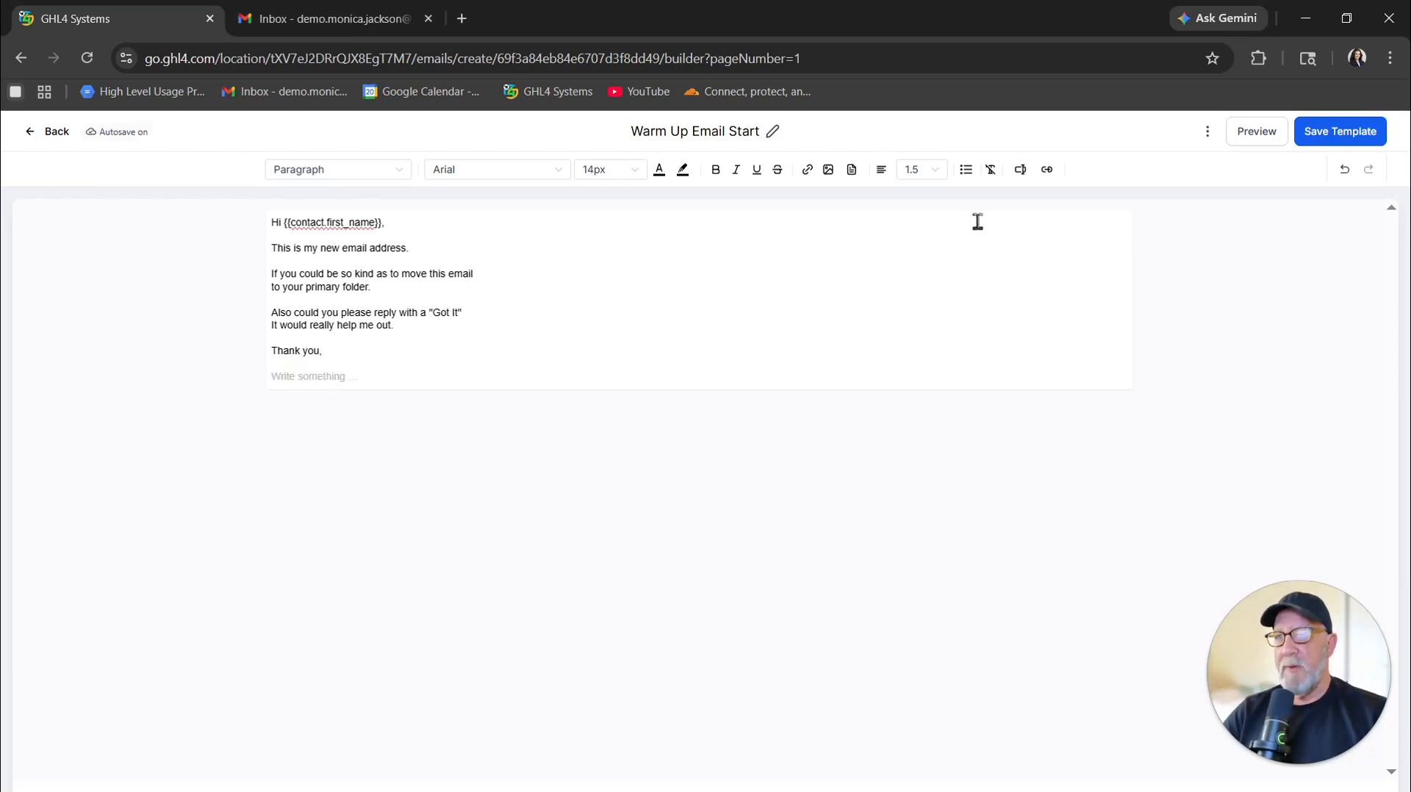
left_click(1021, 170)
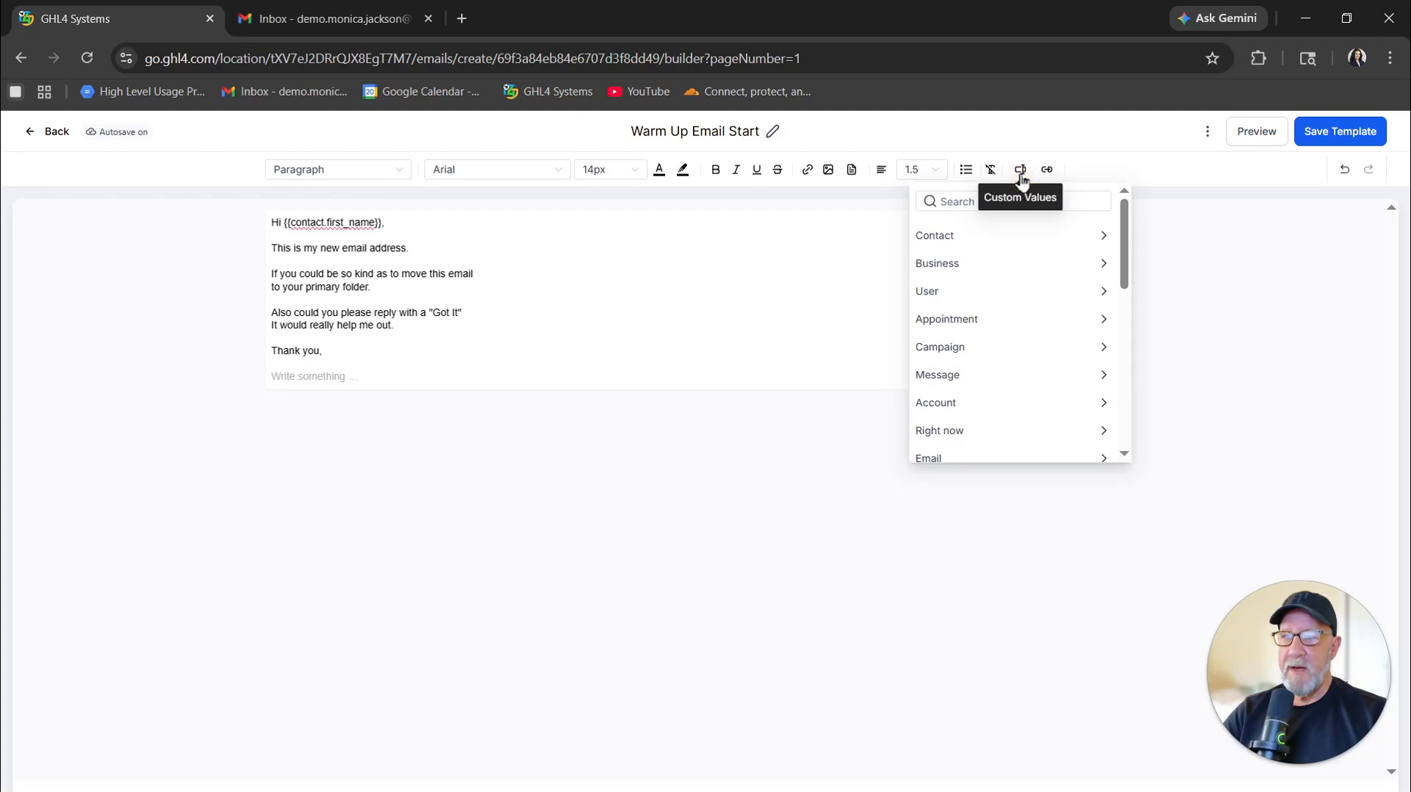
left_click(938, 292)
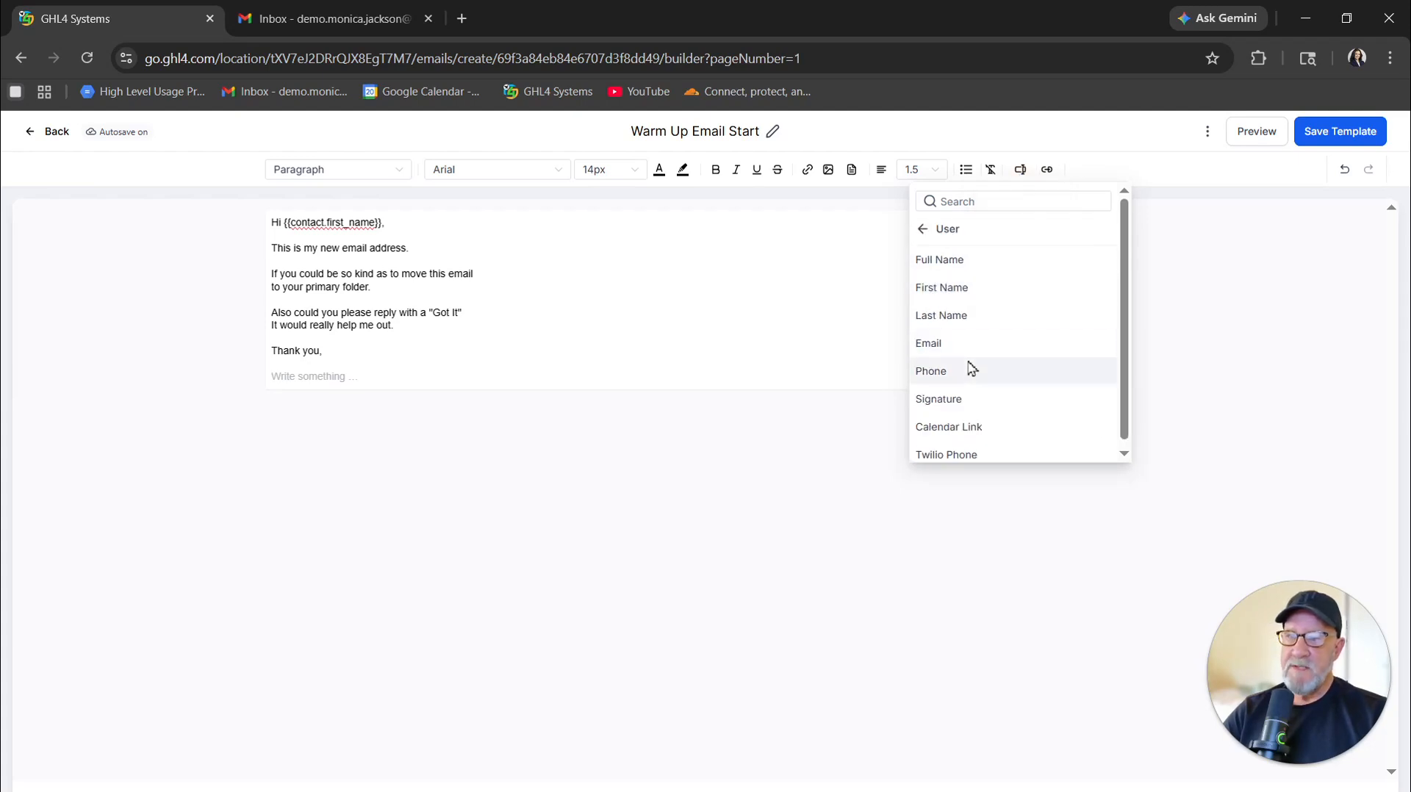
left_click(967, 399)
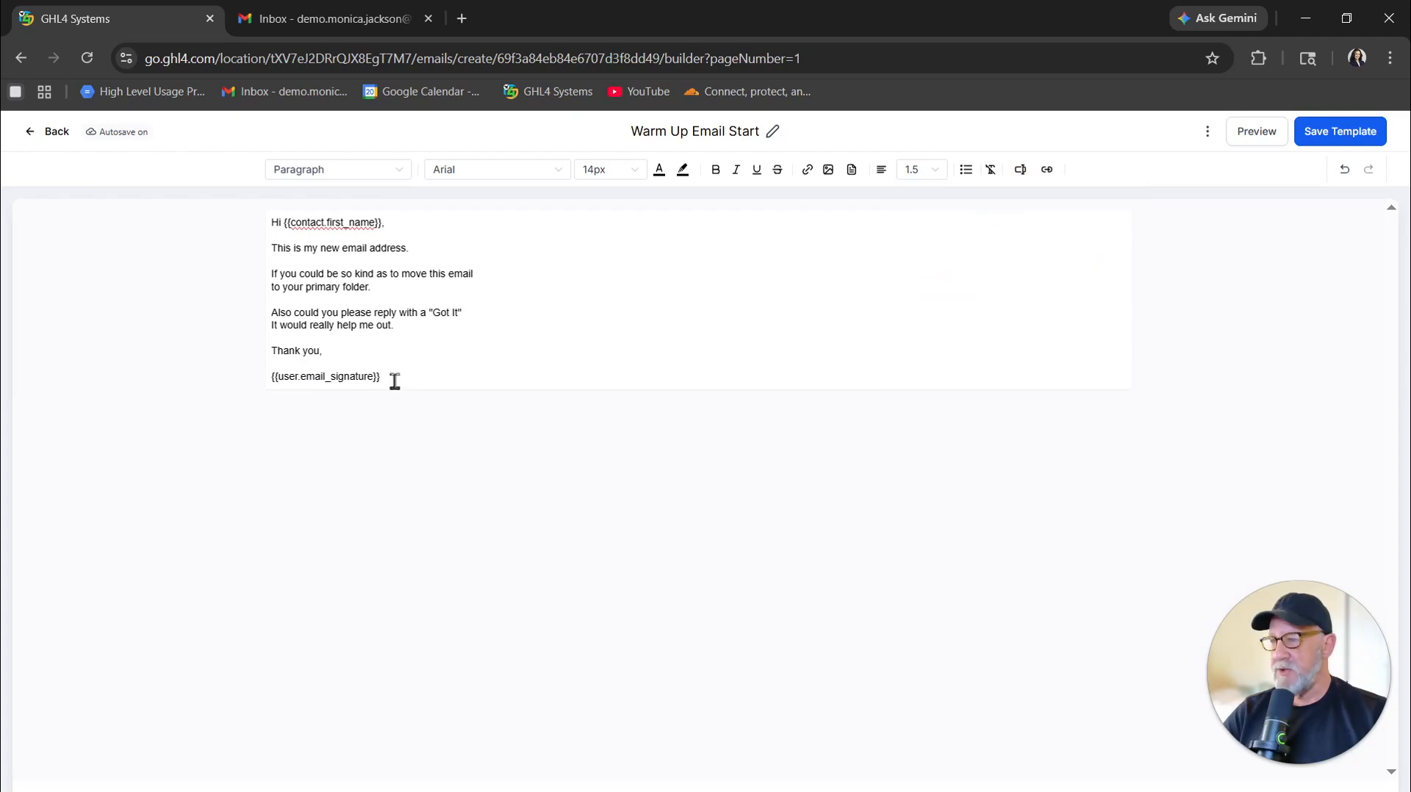
Save the Warm Up Email Start template and return to the list of email templates.
left_click(1308, 133)
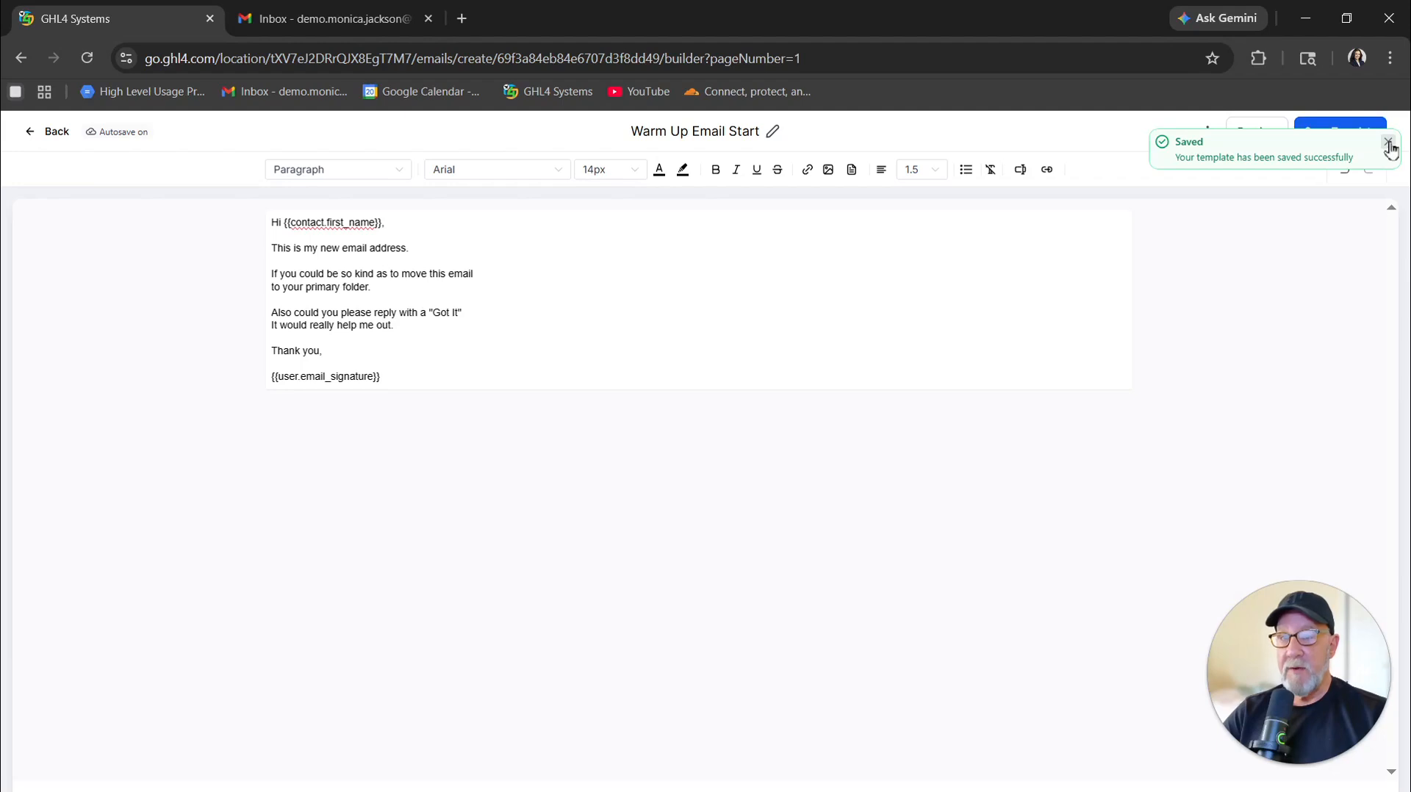
left_click(1389, 142)
left_click(37, 134)
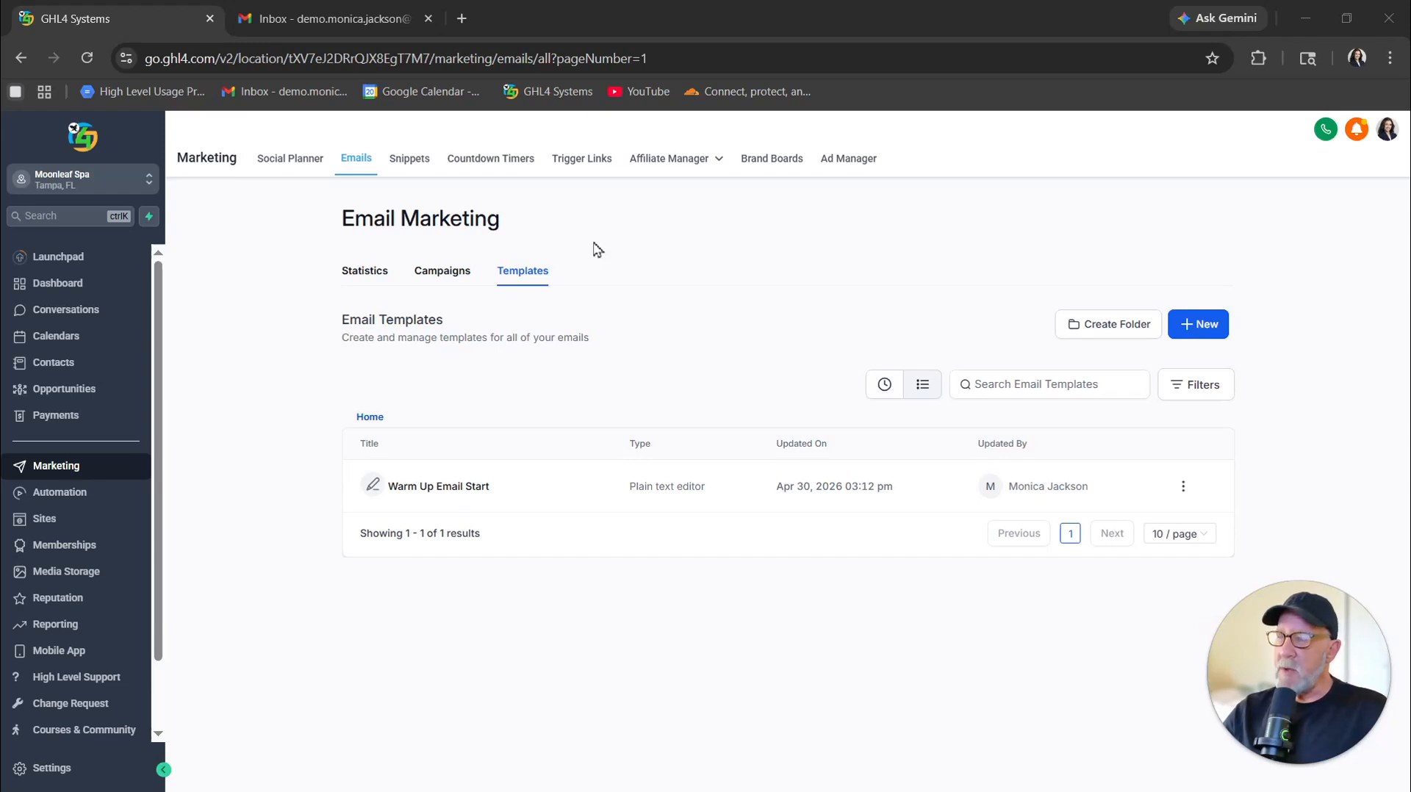
Open the Warmup Email Reply 1 snippet for editing and enlarge its body area to review the whole message.
left_click(424, 166)
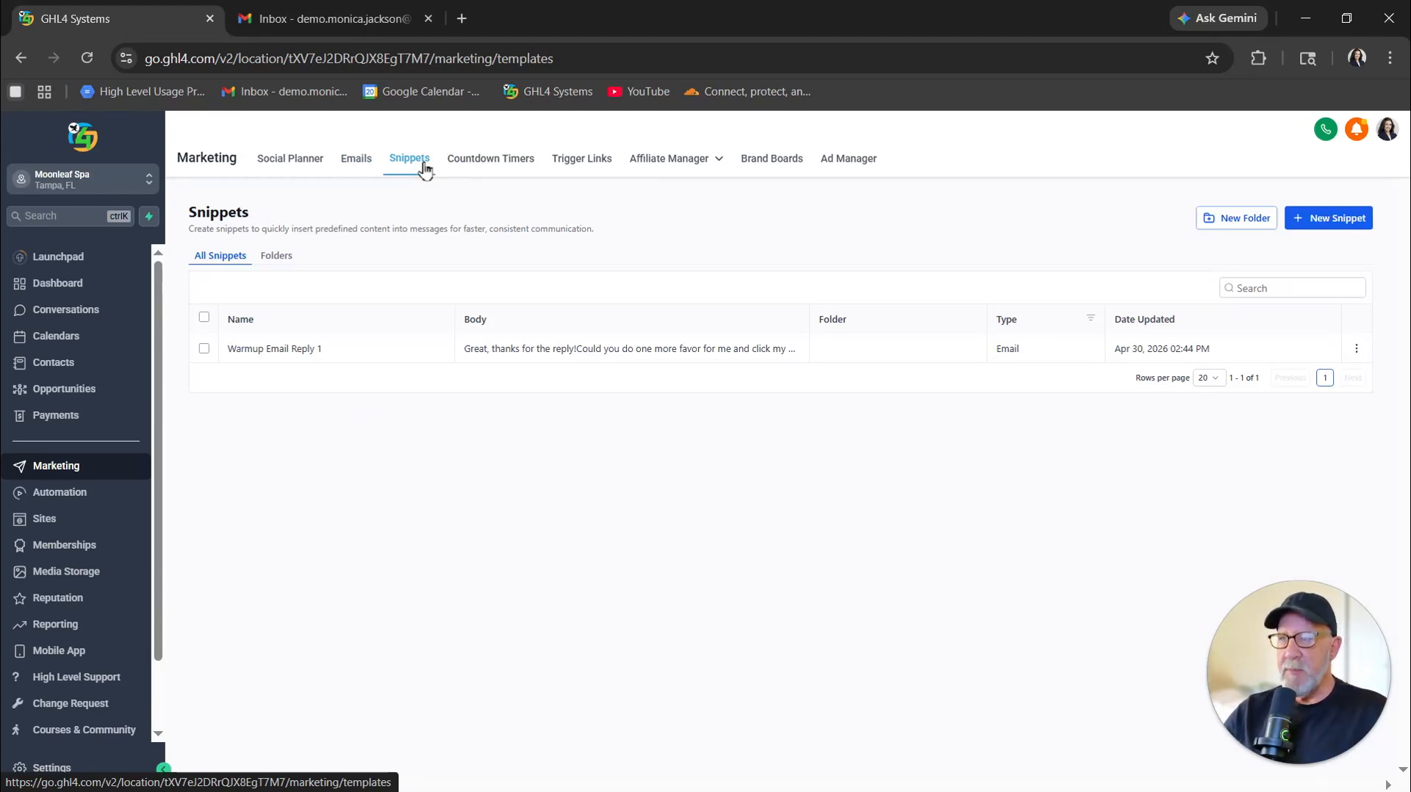
left_click(1345, 218)
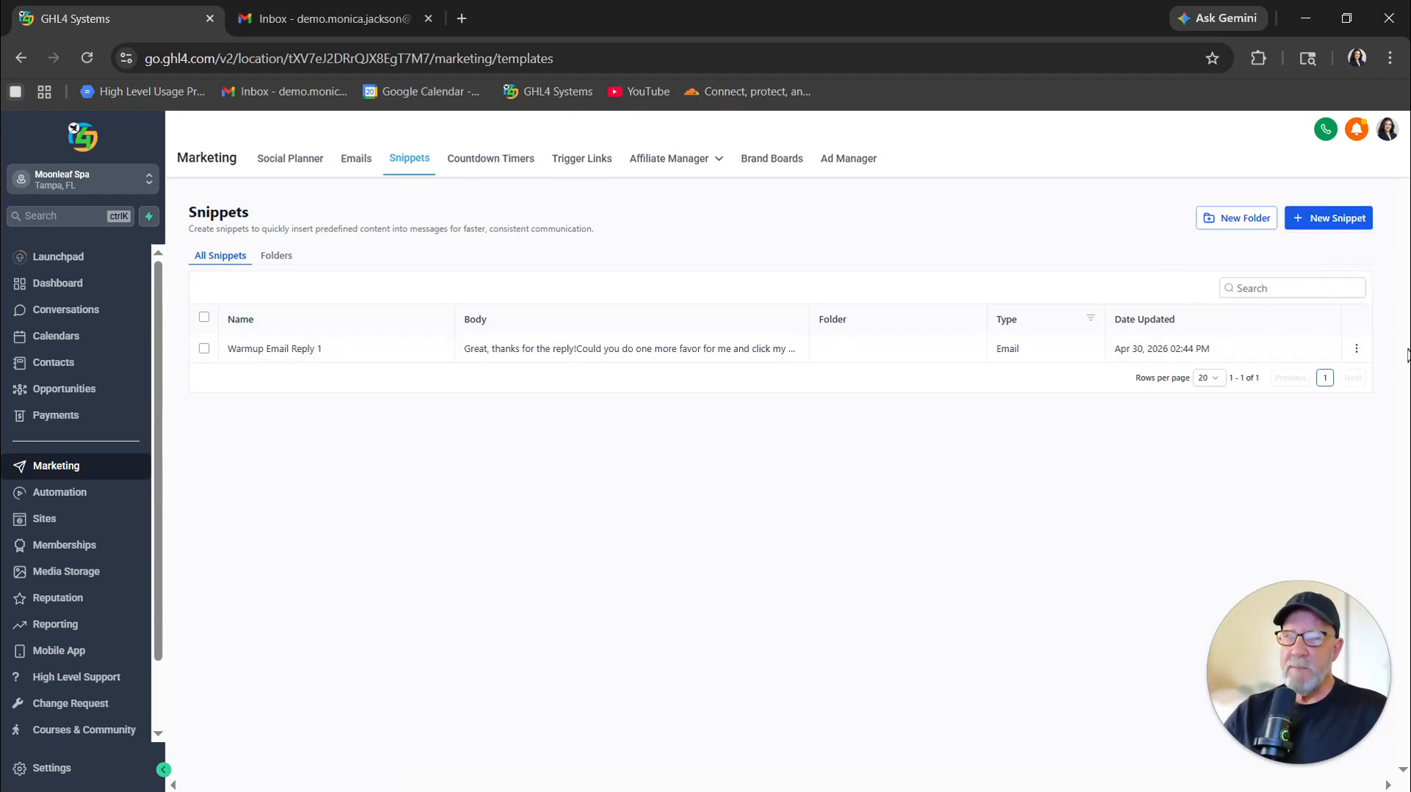
left_click(1357, 350)
left_click(1308, 398)
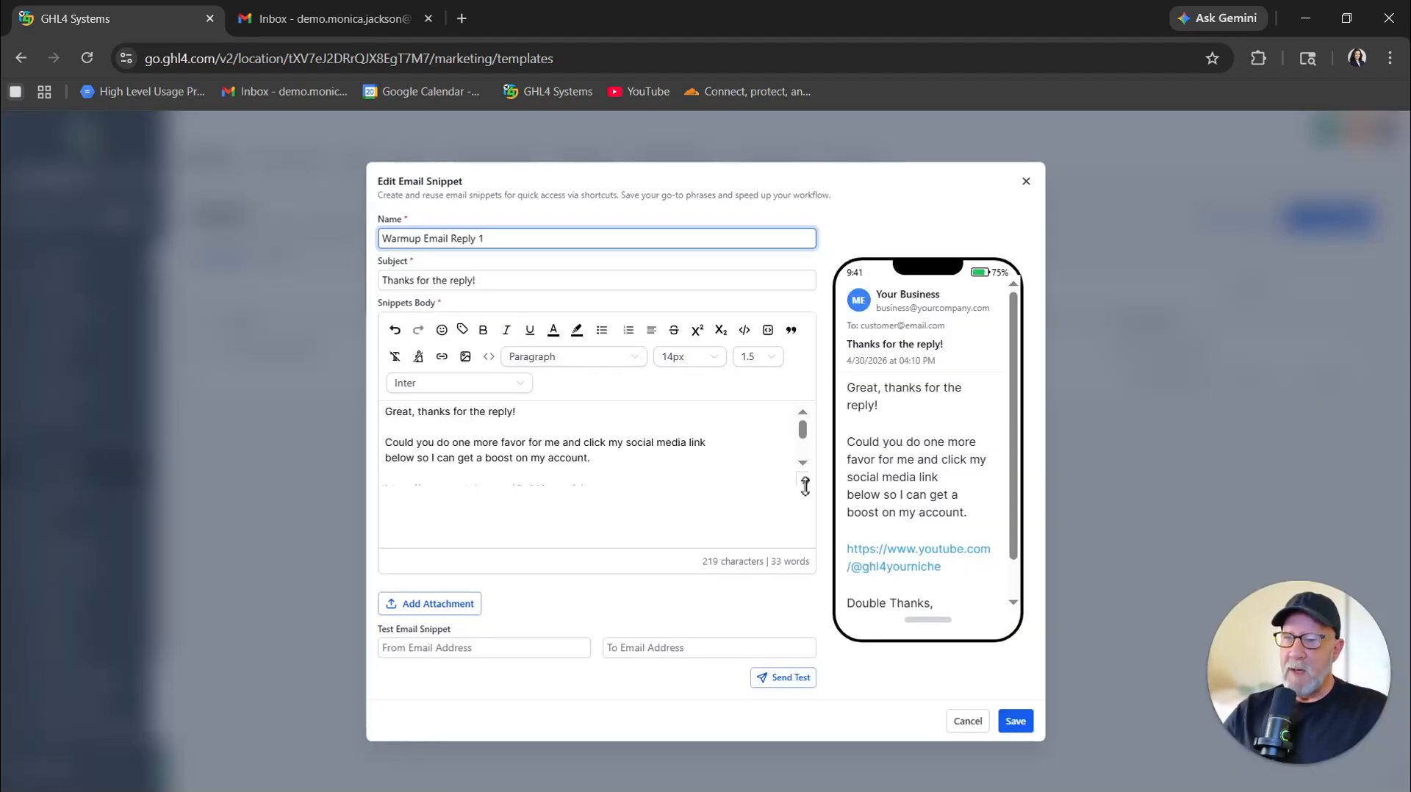
left_click_drag(805, 486, 794, 654)
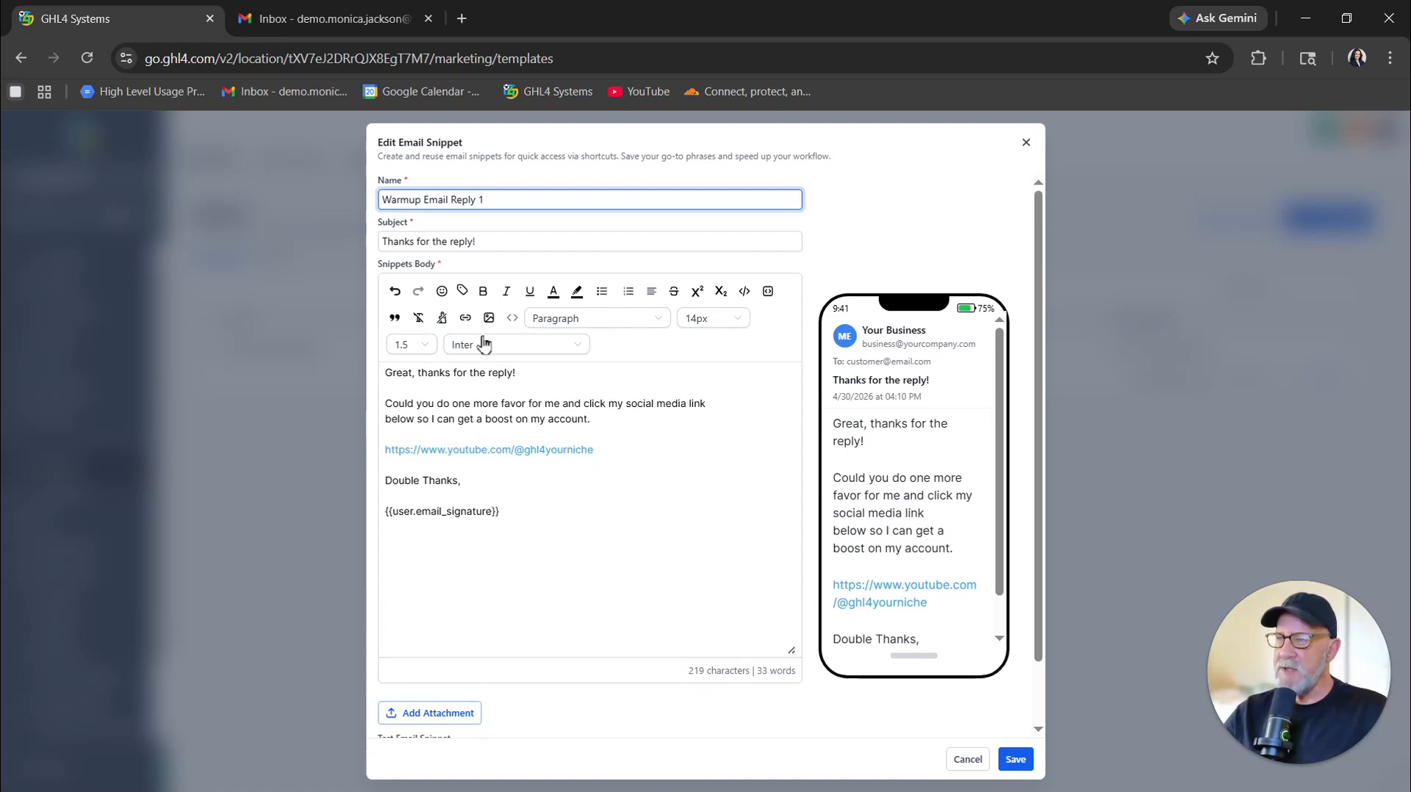
Look up the User custom values available for the snippet body and save the Warmup Email Reply 1 snippet.
left_click(463, 292)
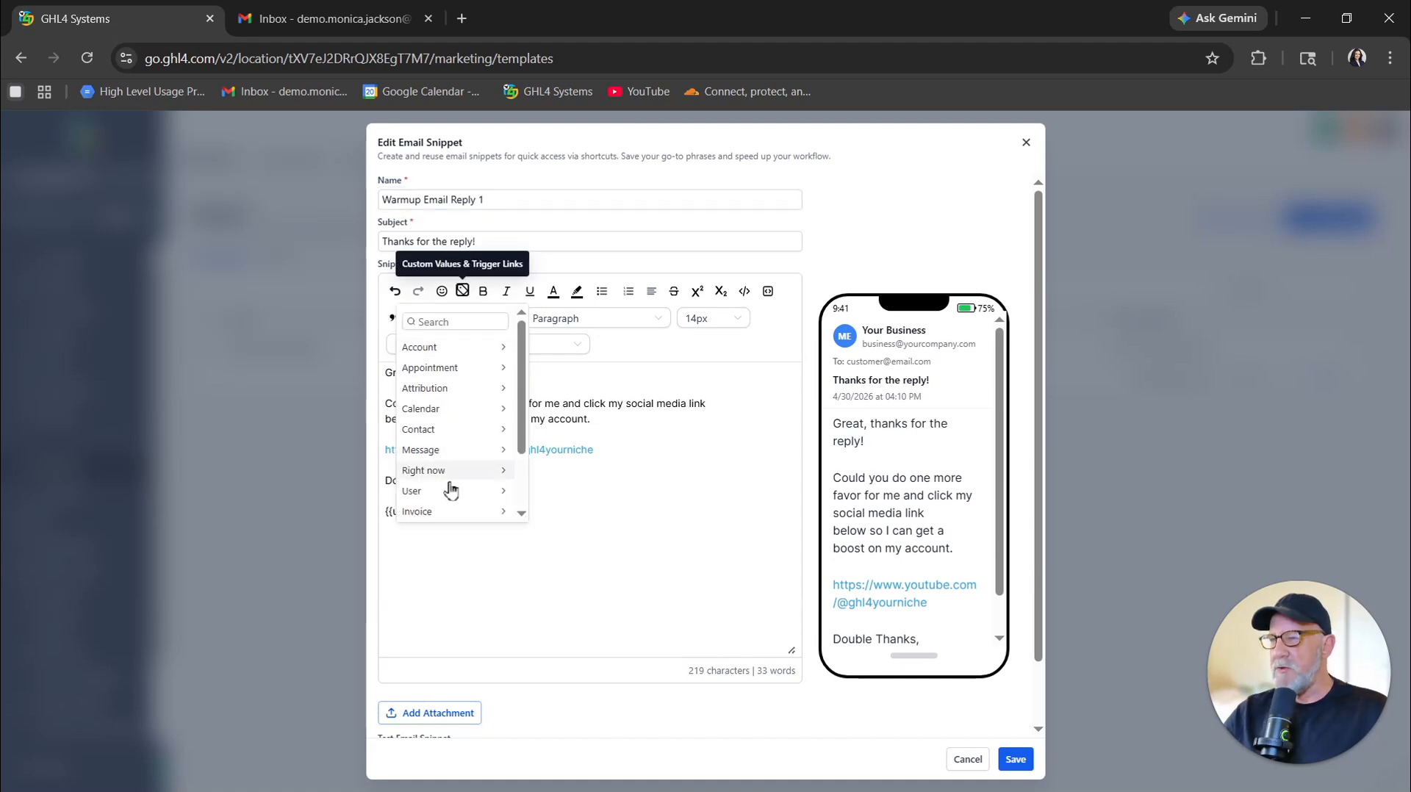
left_click(450, 490)
left_click(446, 474)
left_click(1015, 760)
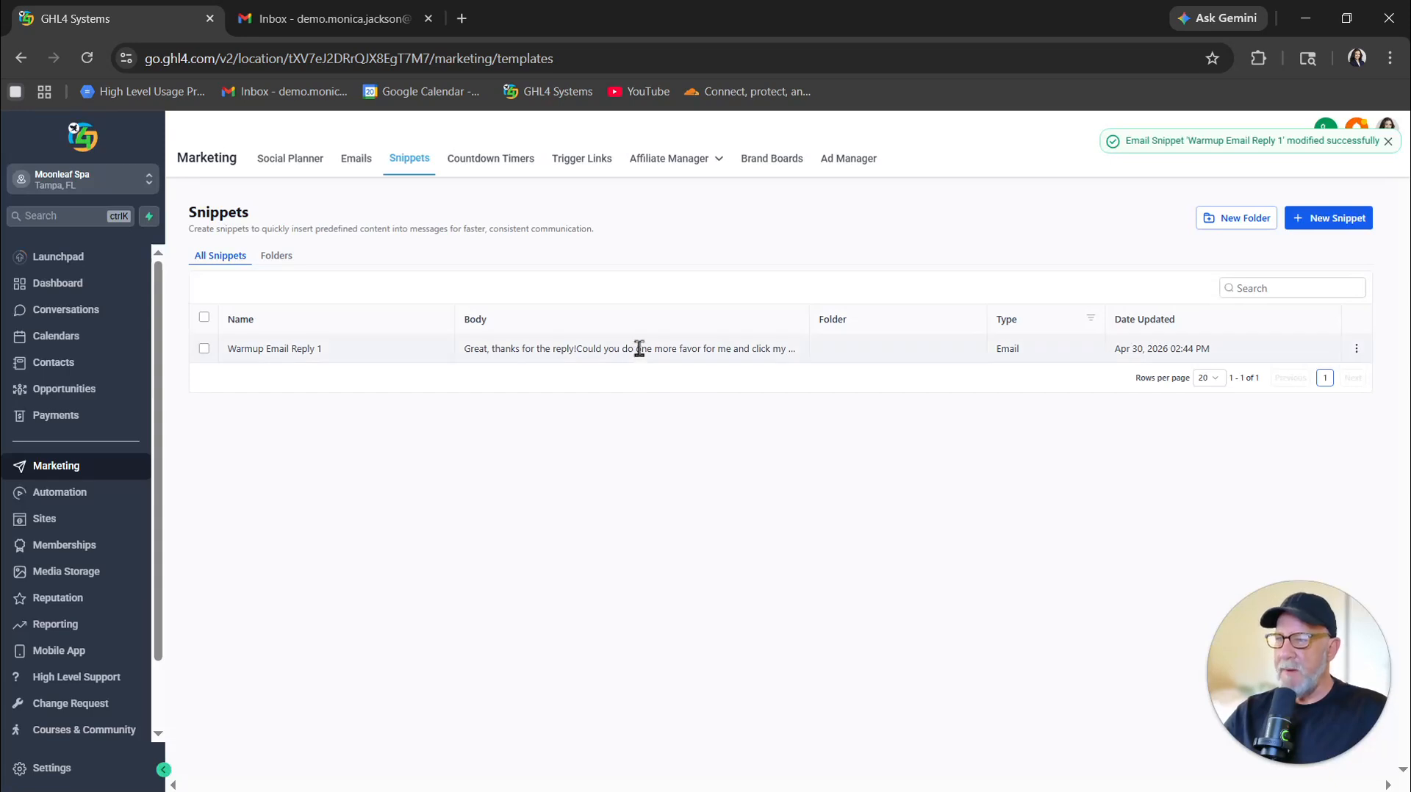
Select the first five contacts in the Personal Contacts smart list and start a bulk email, confirming them as recipients.
left_click(77, 366)
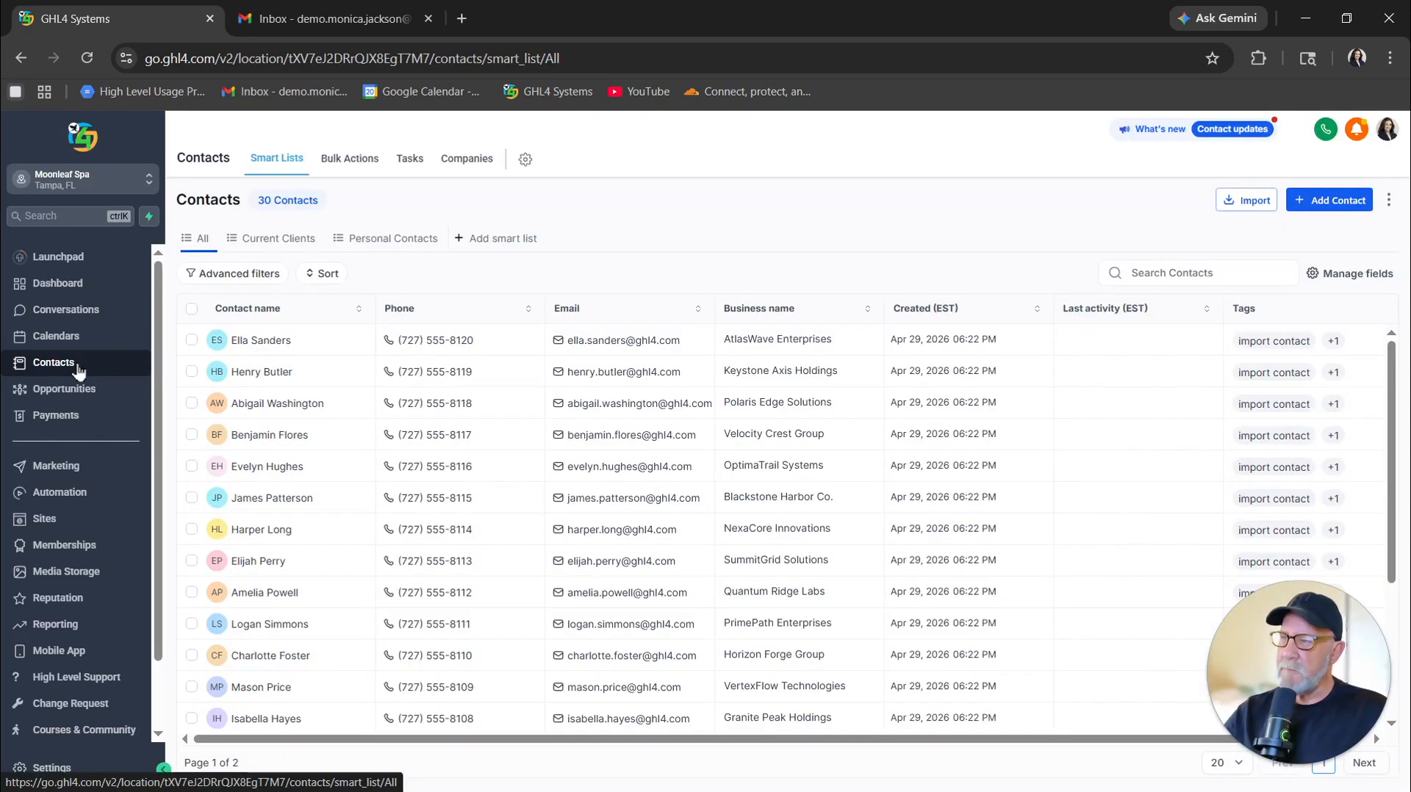
left_click(397, 243)
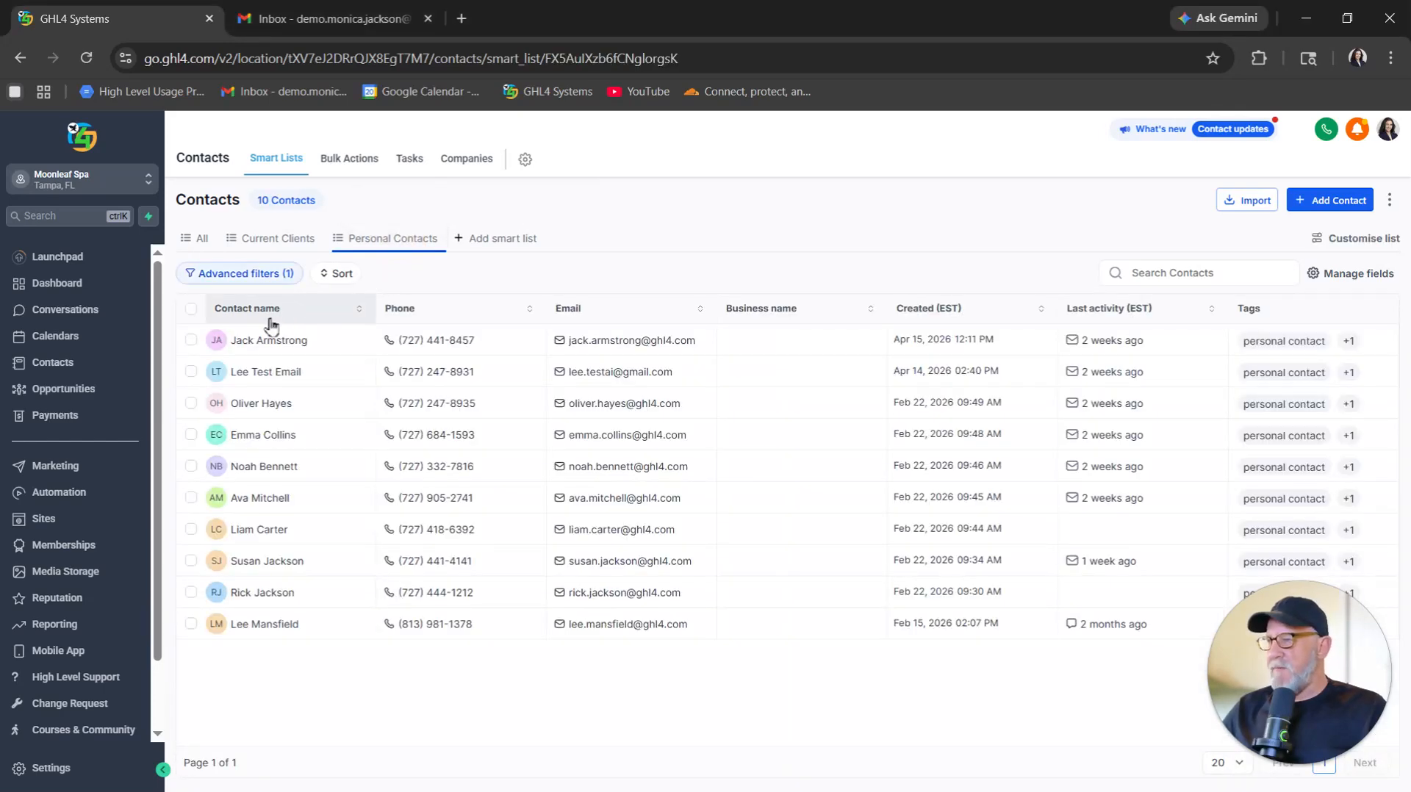
left_click(191, 340)
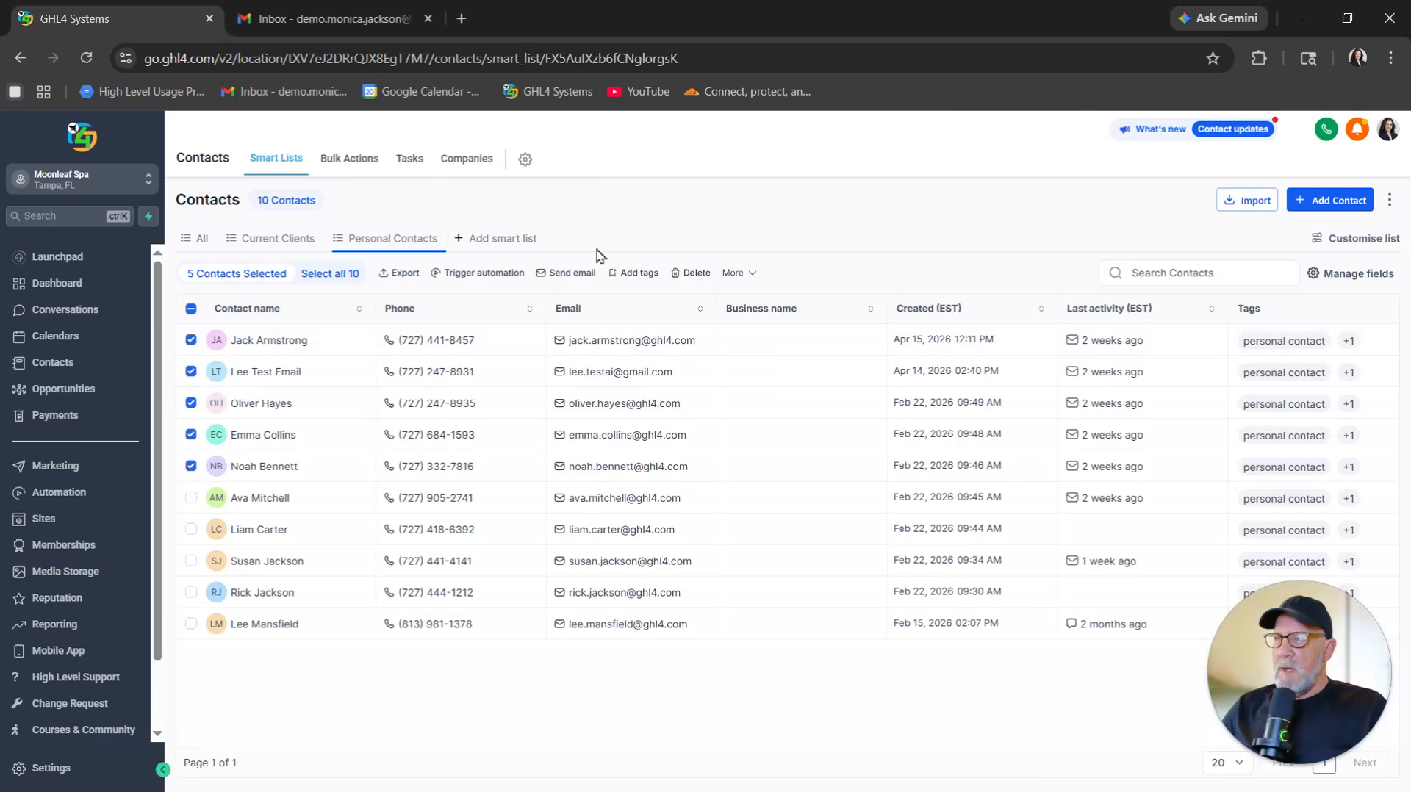
left_click(572, 277)
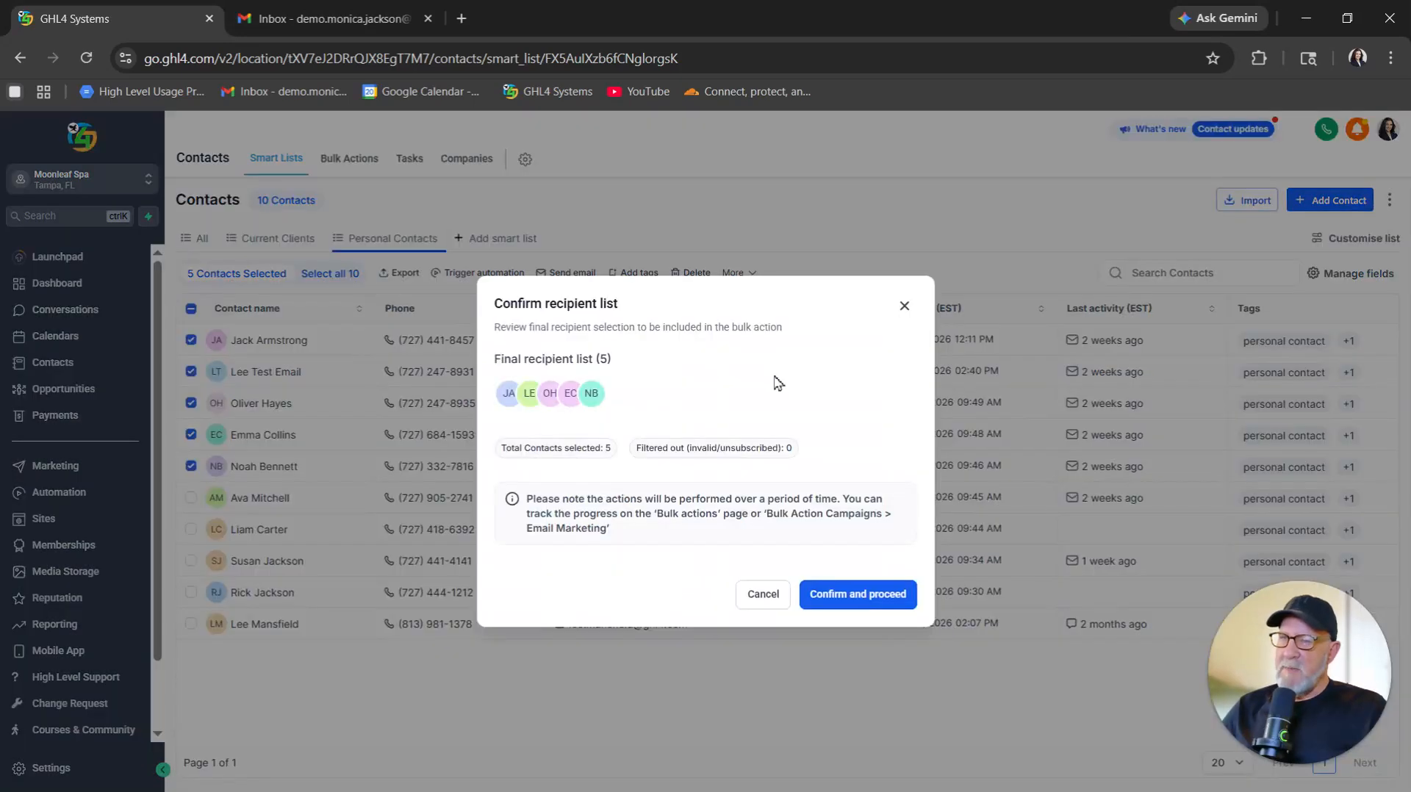
left_click(852, 595)
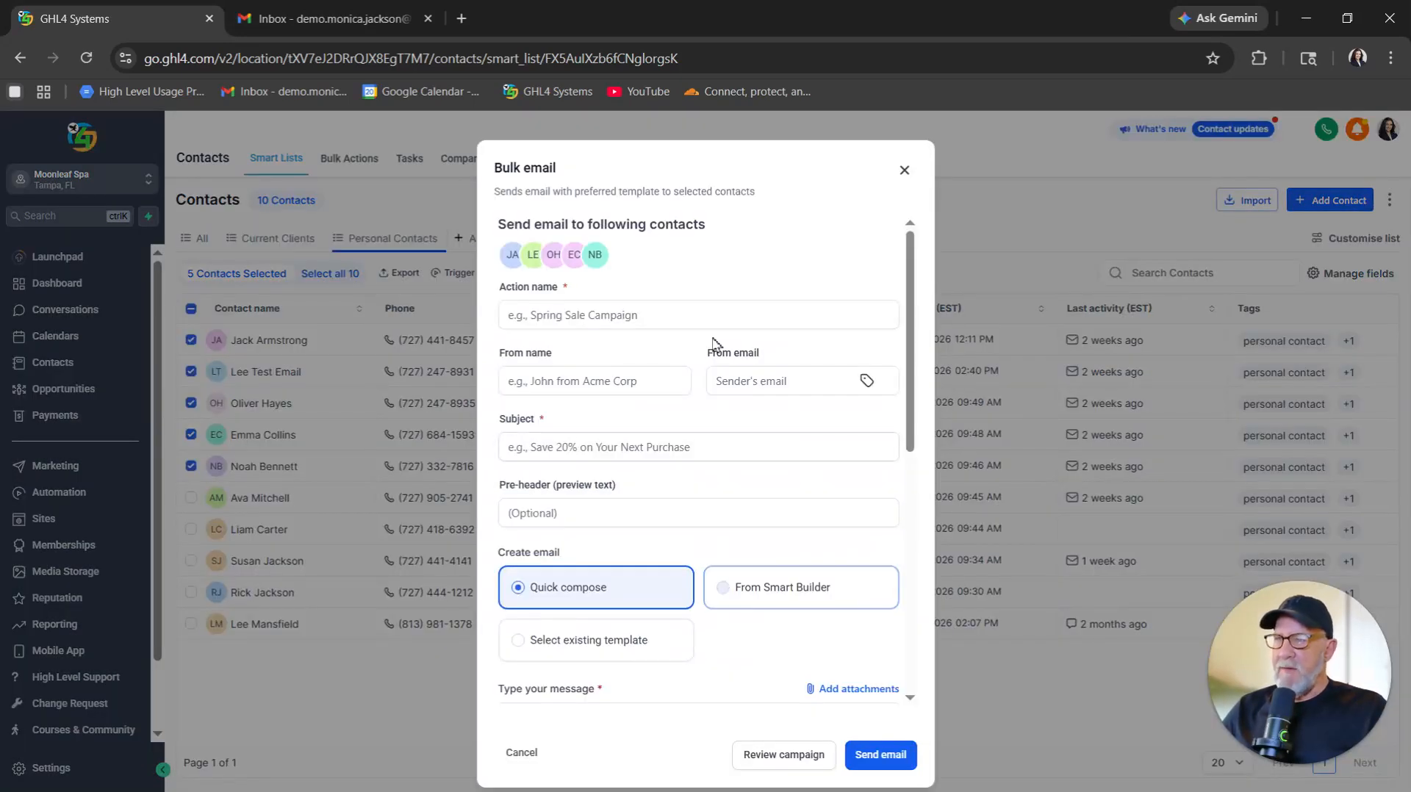
Name the bulk email action "Warmup Email 1", with subject "I have something new to share!" and pre-header "Can you do me a favor?".
left_click(601, 315)
type("Warmup Email 1")
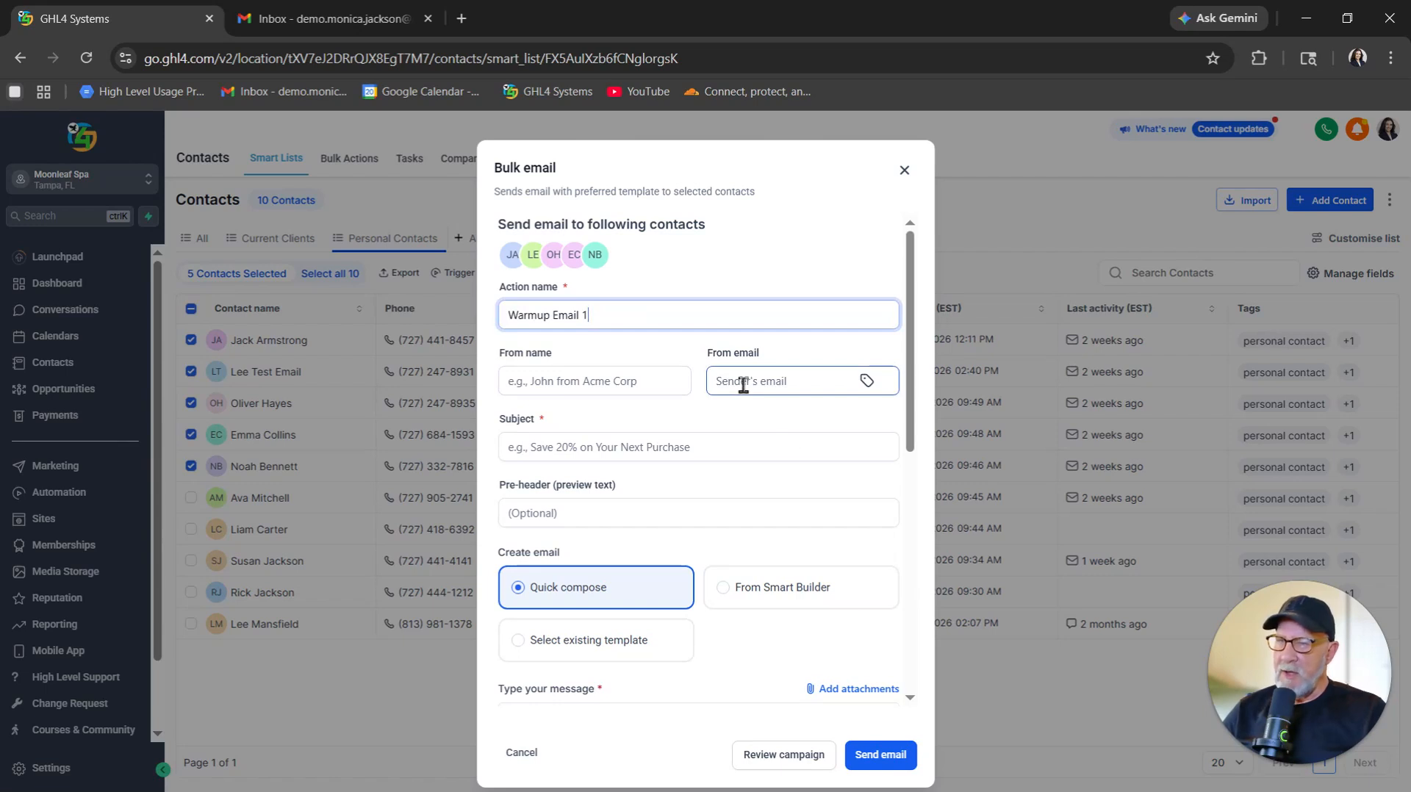
left_click(547, 447)
type("I have something new to share!")
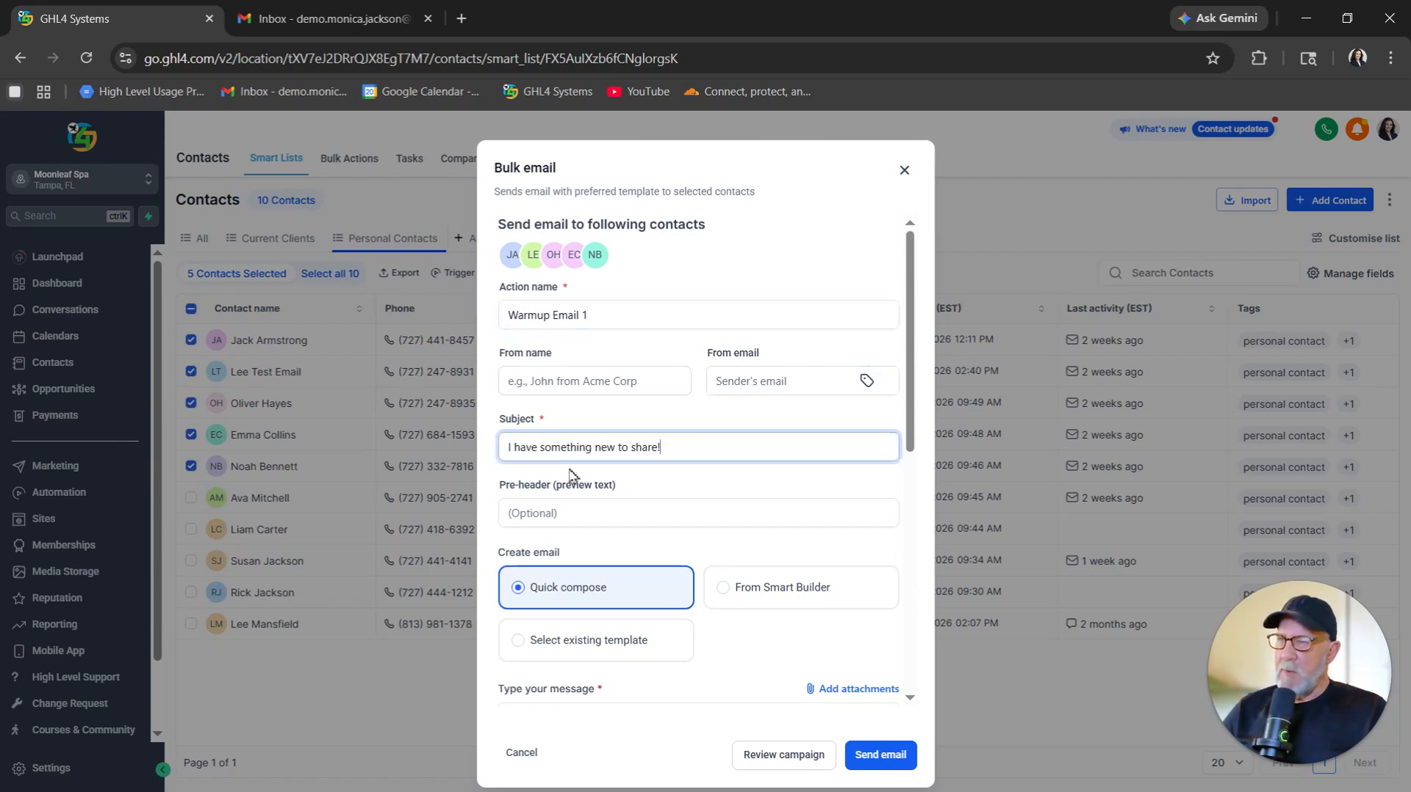
left_click(596, 516)
type("Can you do me a favor?")
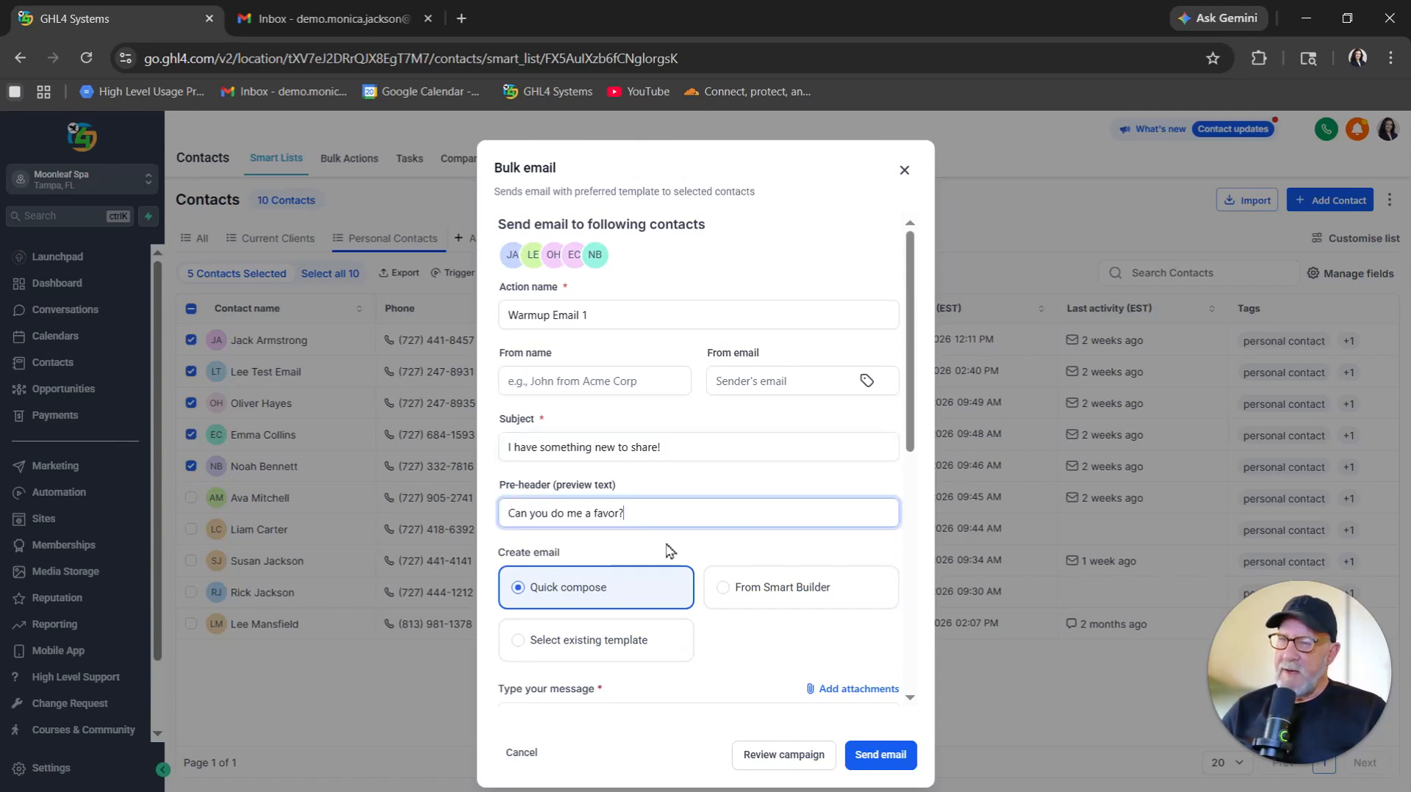
Use the existing Warm Up Email Start template as the content of the bulk email.
scroll(683, 548, "down", 3)
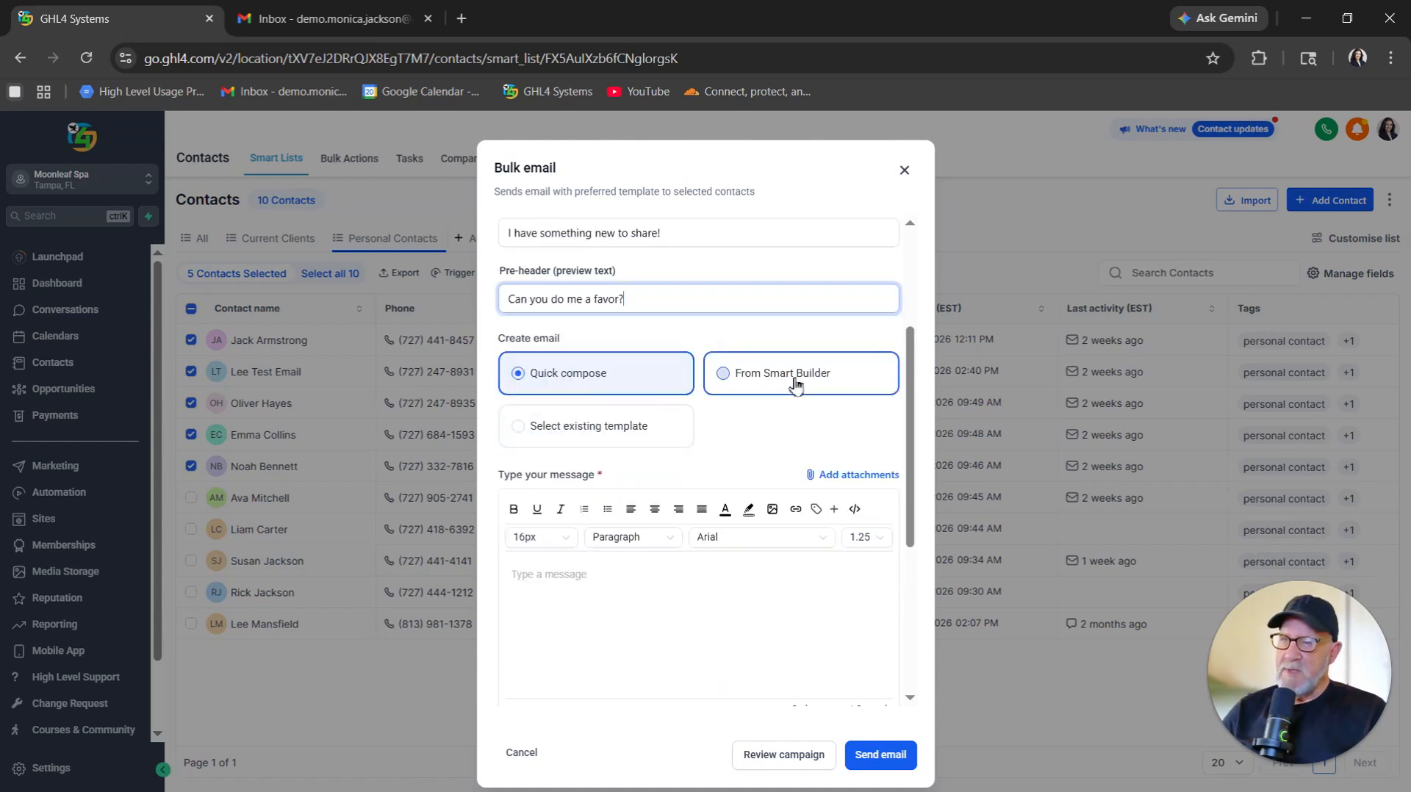
left_click(616, 436)
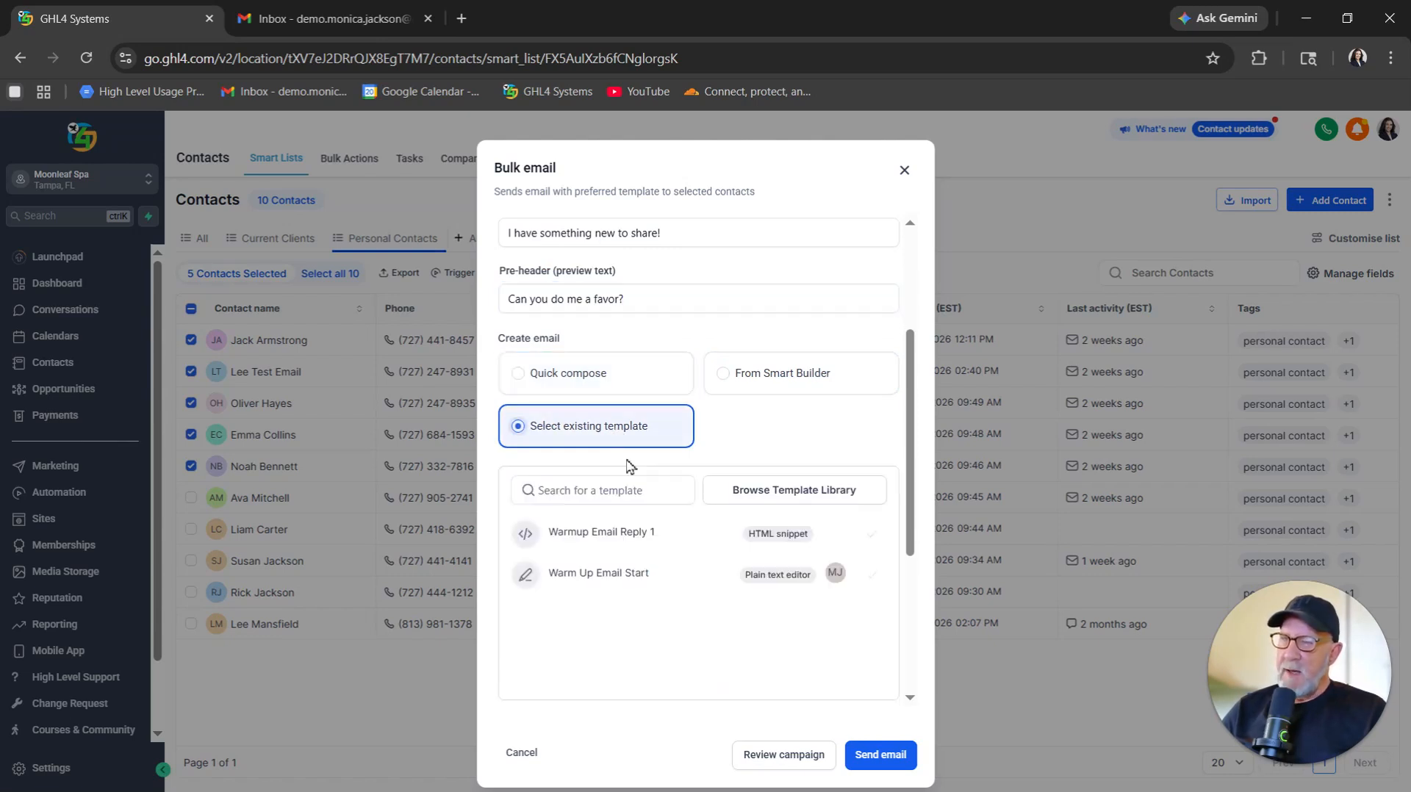
left_click(627, 582)
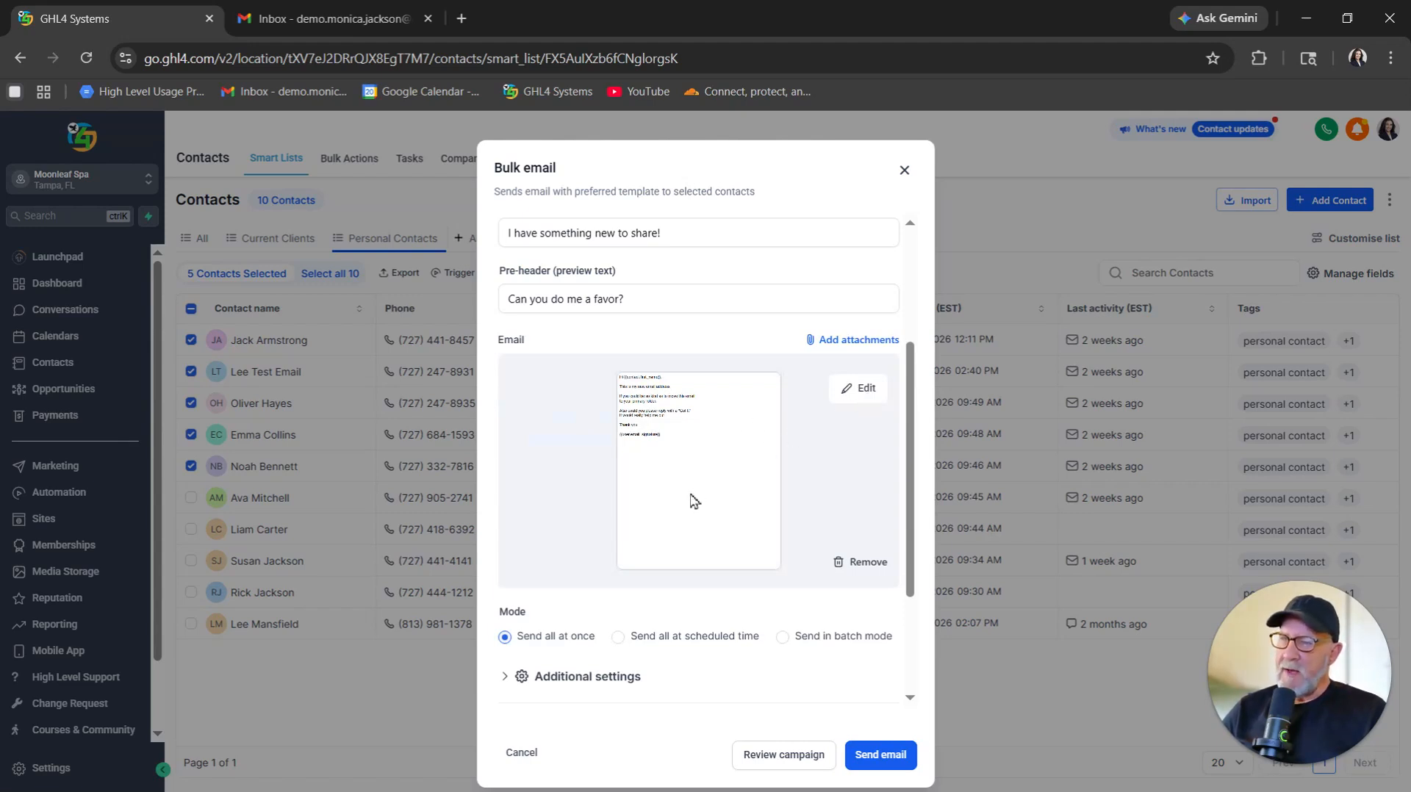
Set batch mode with 2 contacts per batch, 1 hour apart, starting Apr 30, 2026 at 4:39 PM, excluding Saturday and Sunday.
scroll(673, 518, "down", 3)
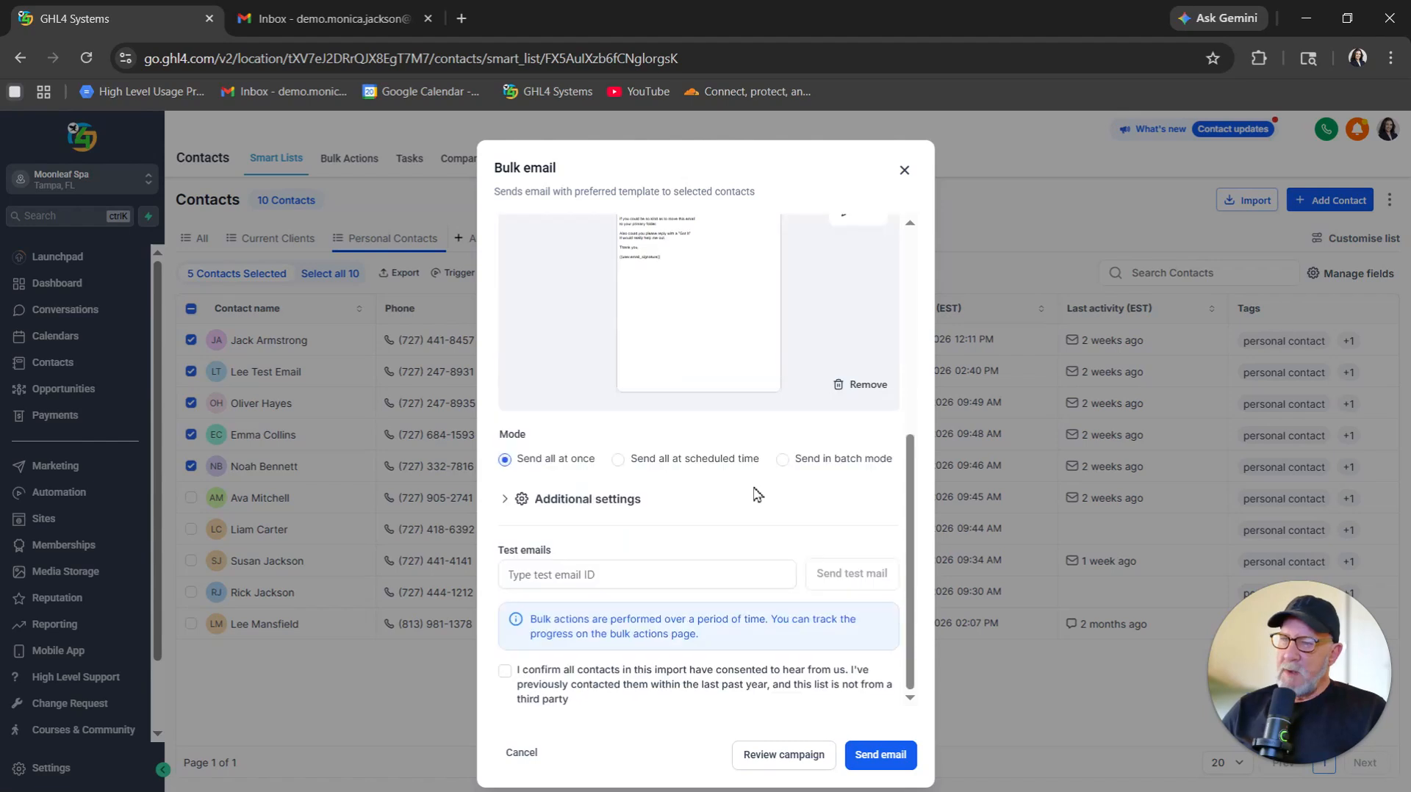
left_click(783, 459)
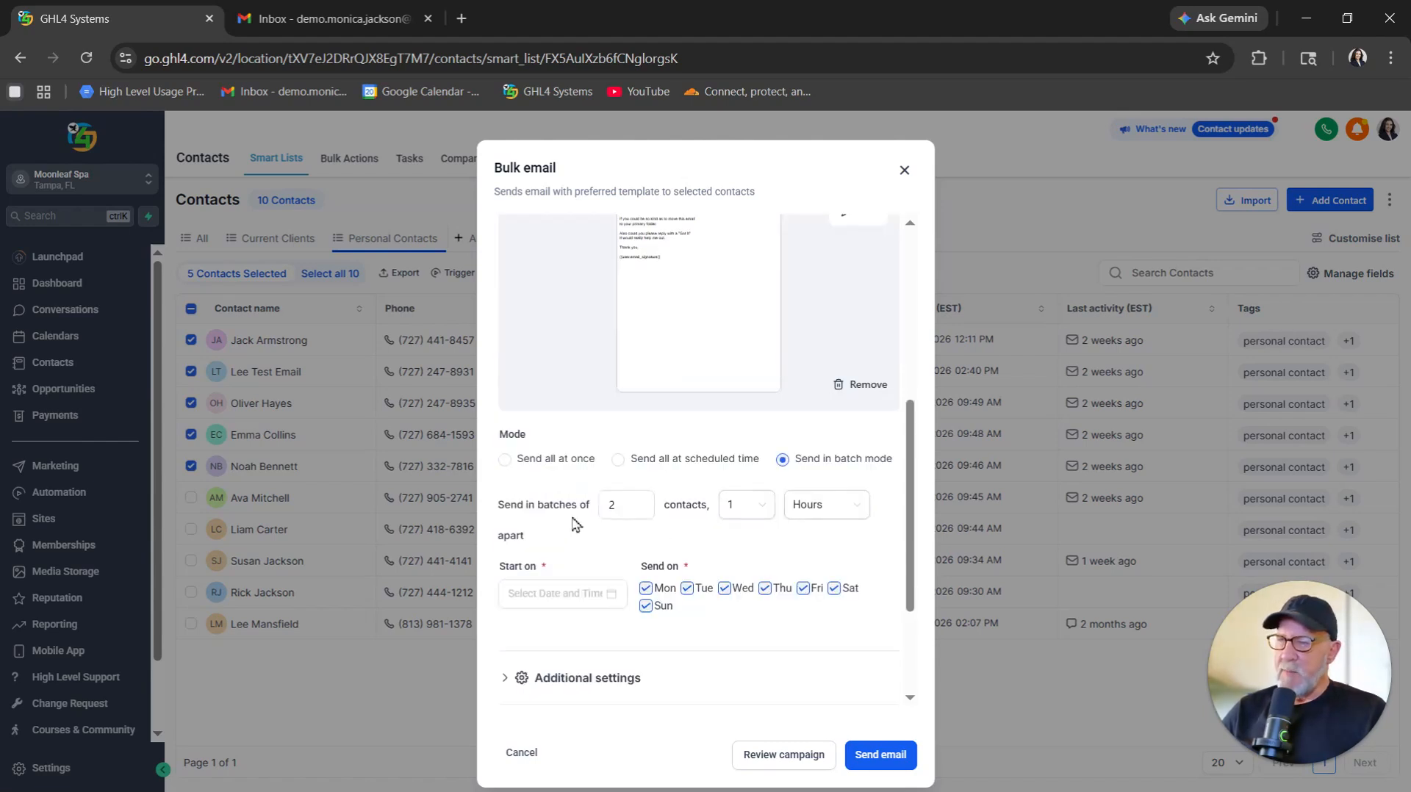
left_click(633, 510)
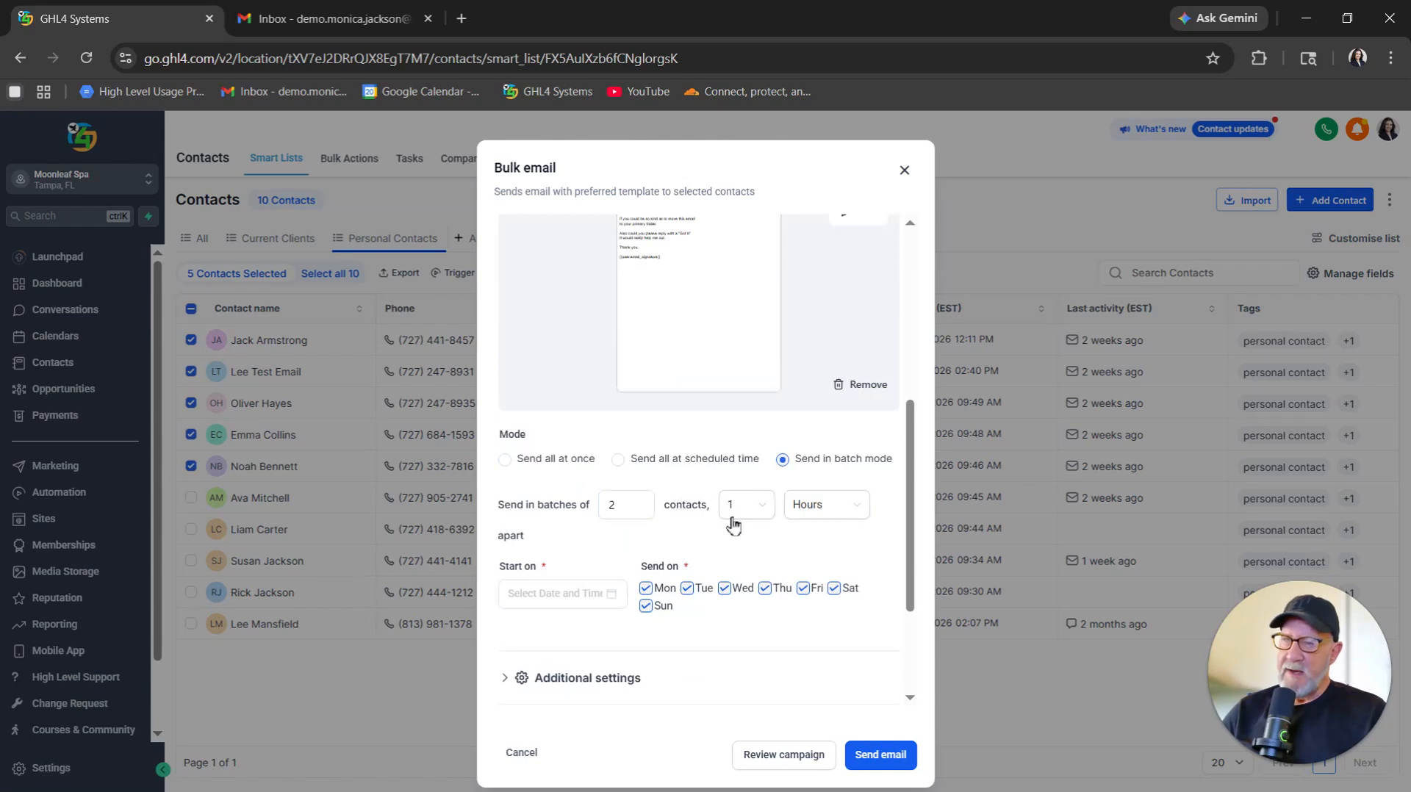
left_click(555, 594)
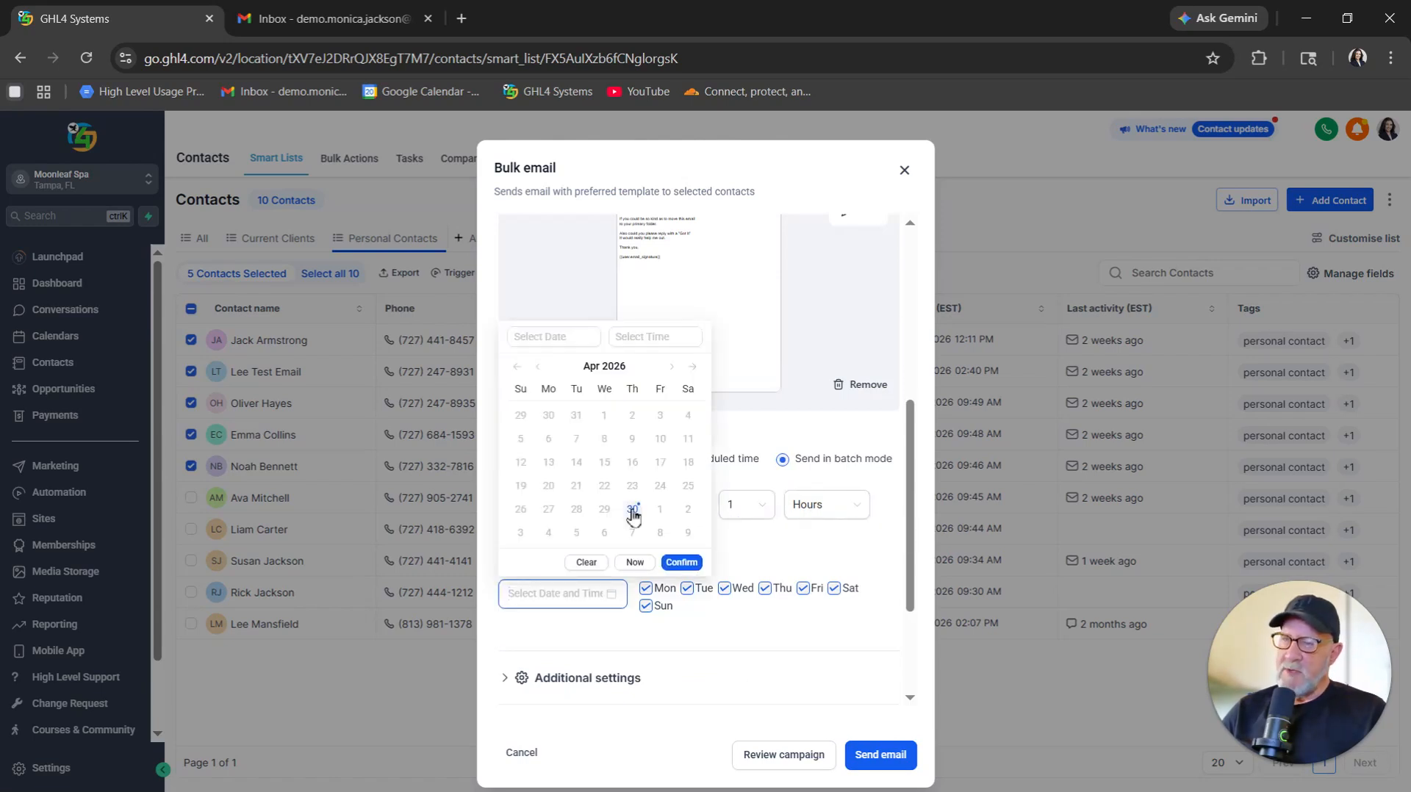
left_click(632, 509)
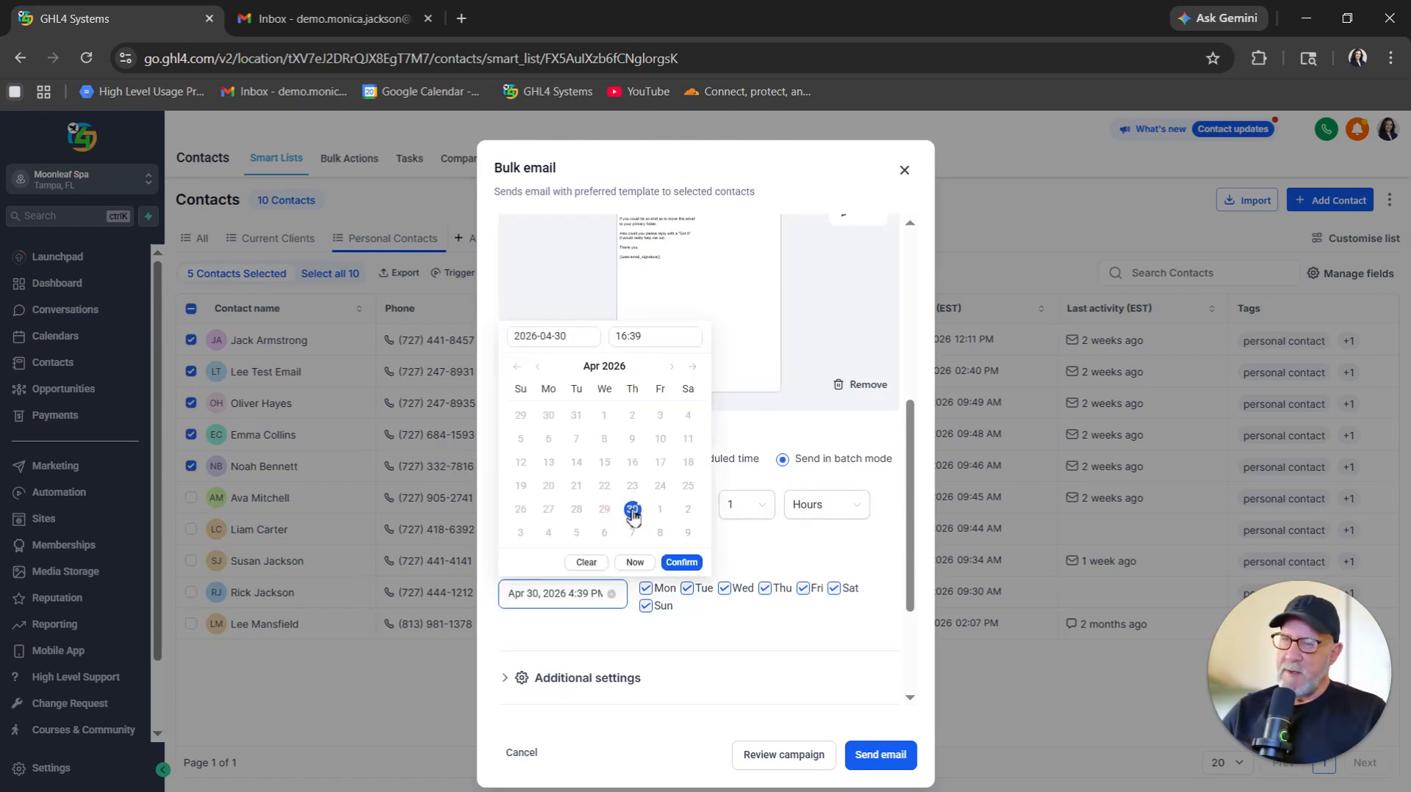
left_click(683, 563)
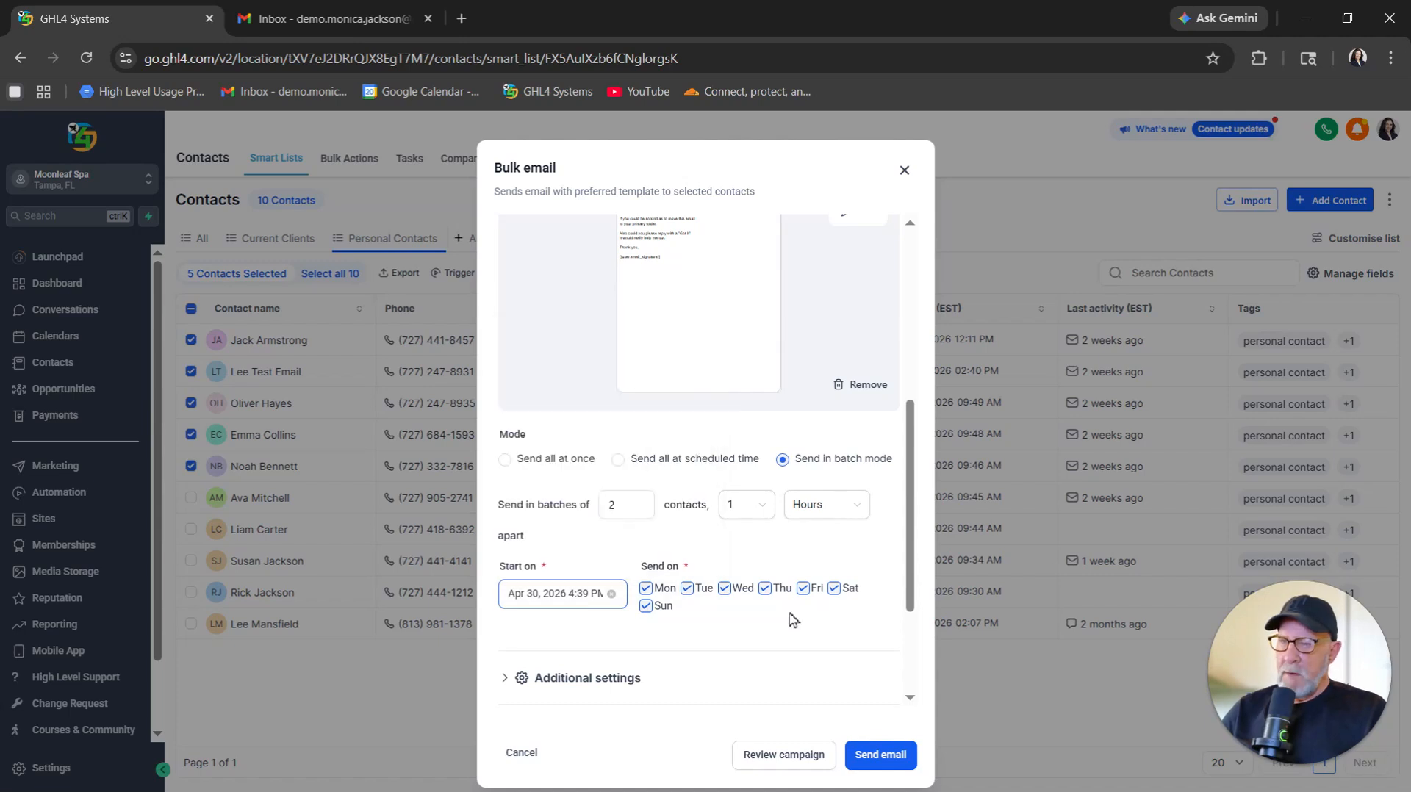
left_click(835, 588)
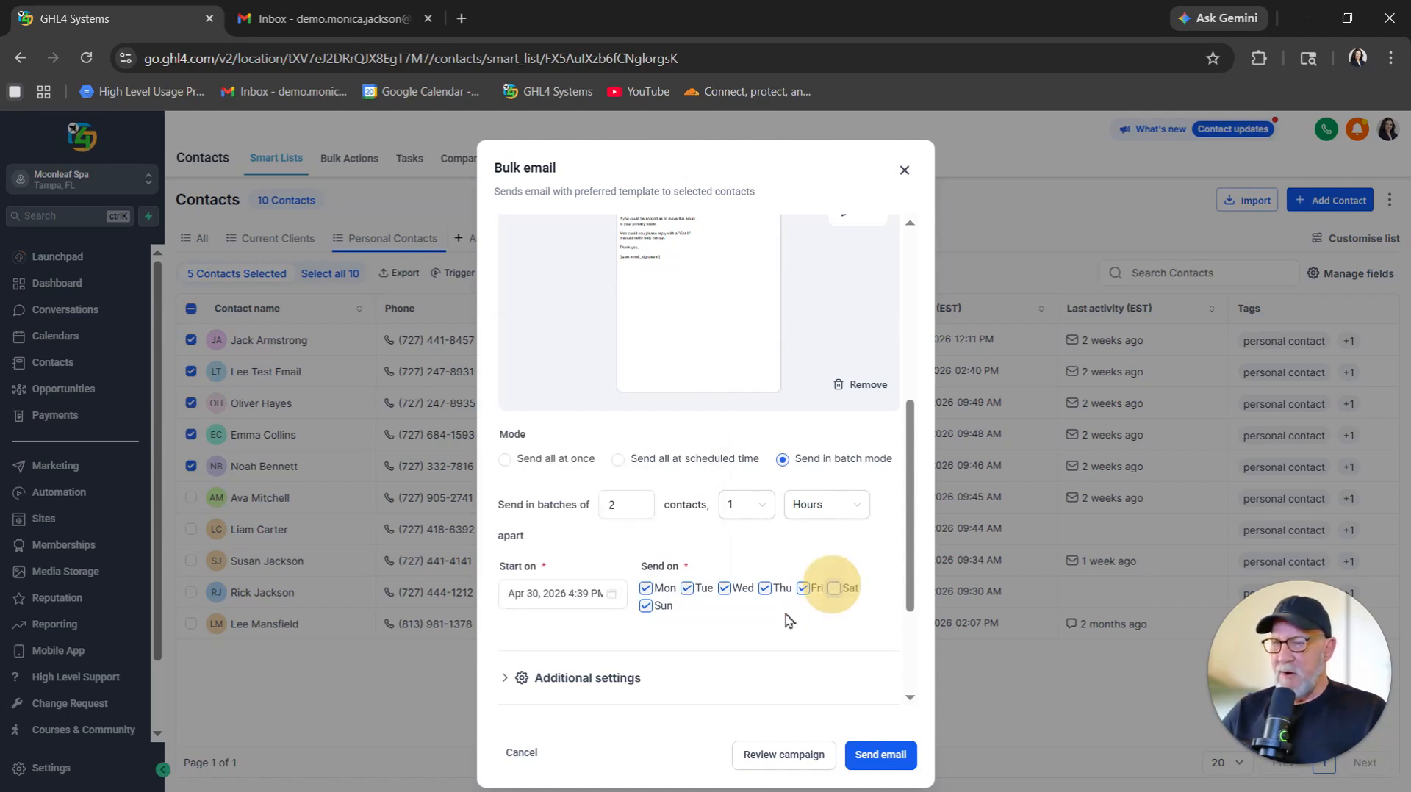
left_click(646, 606)
Enable click tracking in the additional settings of the bulk email.
scroll(702, 598, "down", 2)
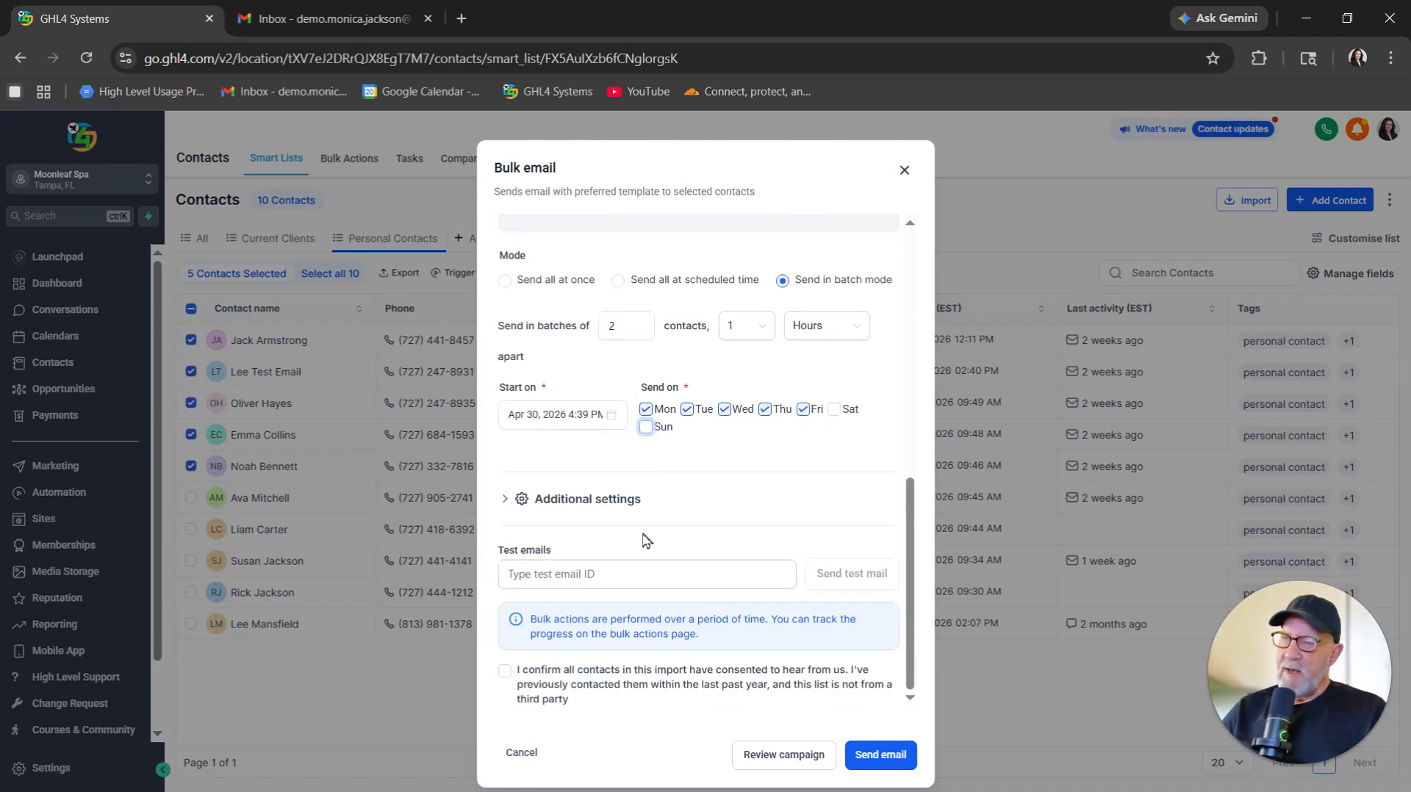
left_click(602, 502)
scroll(603, 509, "down", 2)
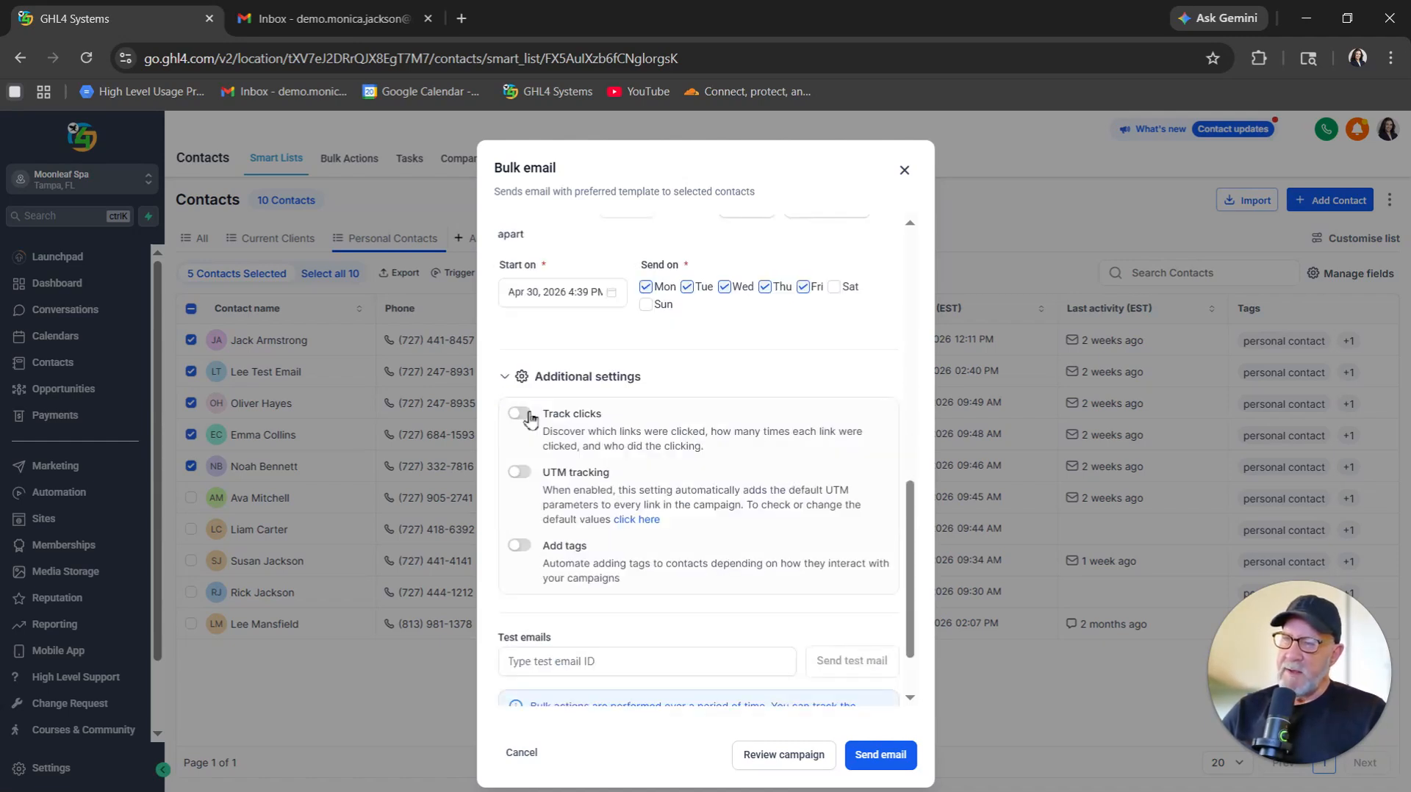
left_click(530, 415)
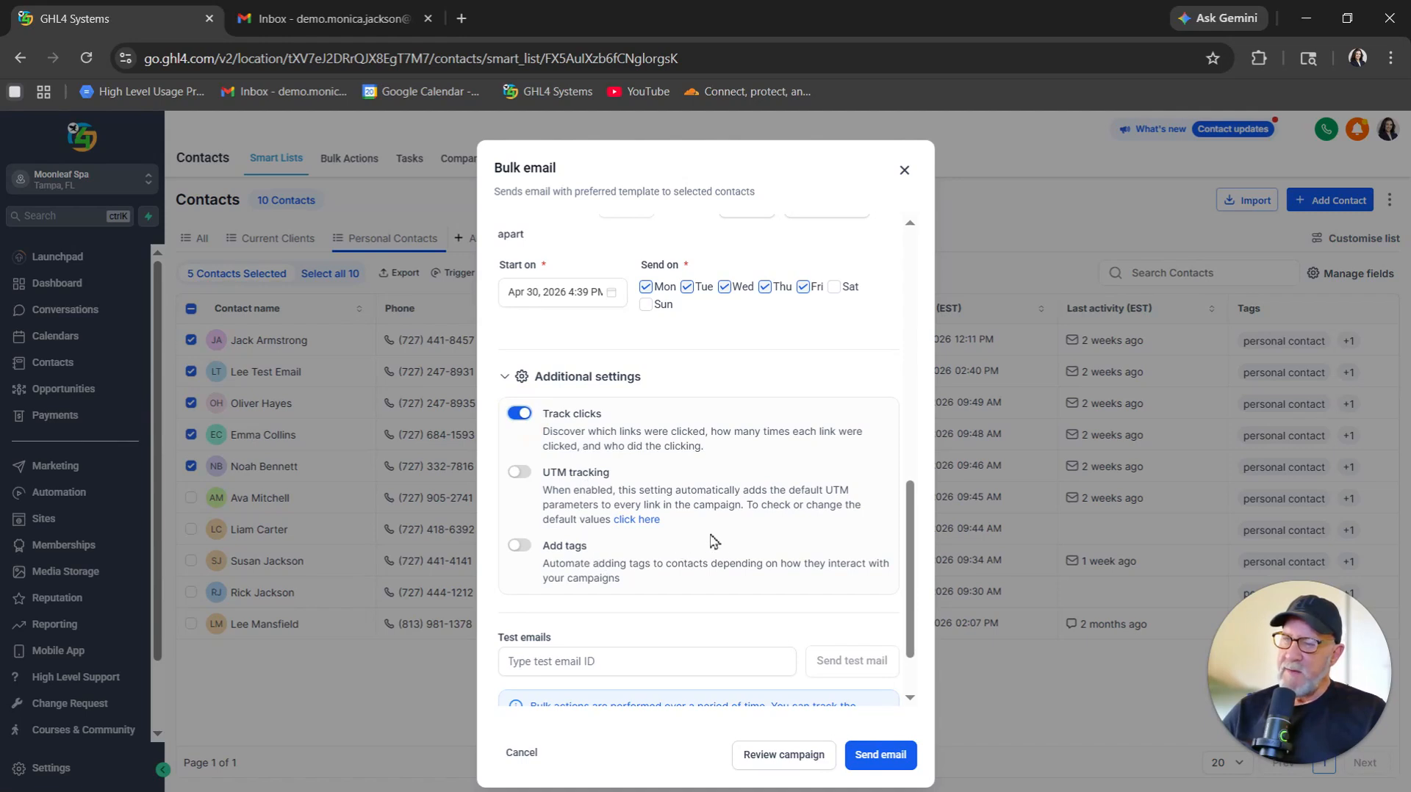
Send a test of the bulk email to the account owner's e-mail address.
scroll(724, 530, "down", 1)
left_click(586, 576)
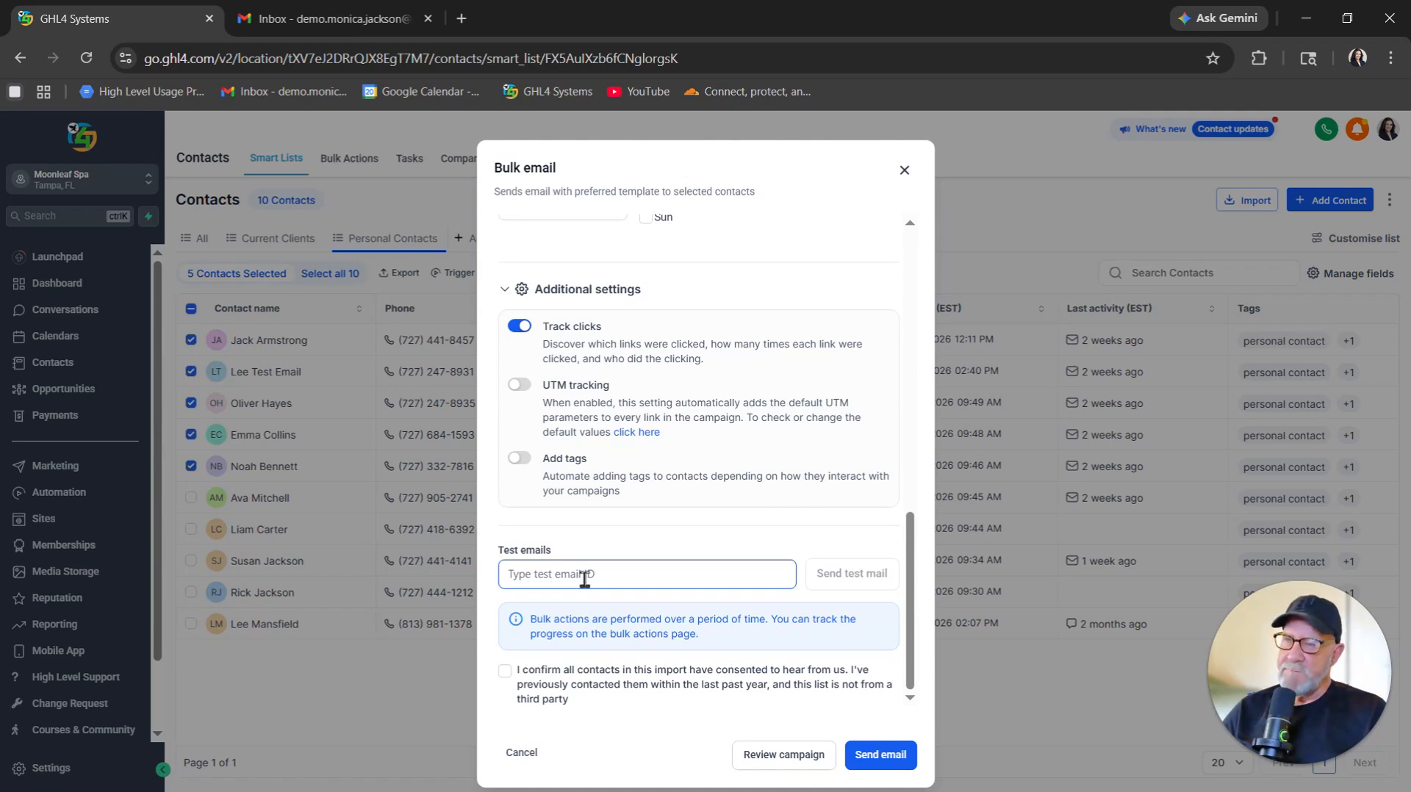
left_click(700, 614)
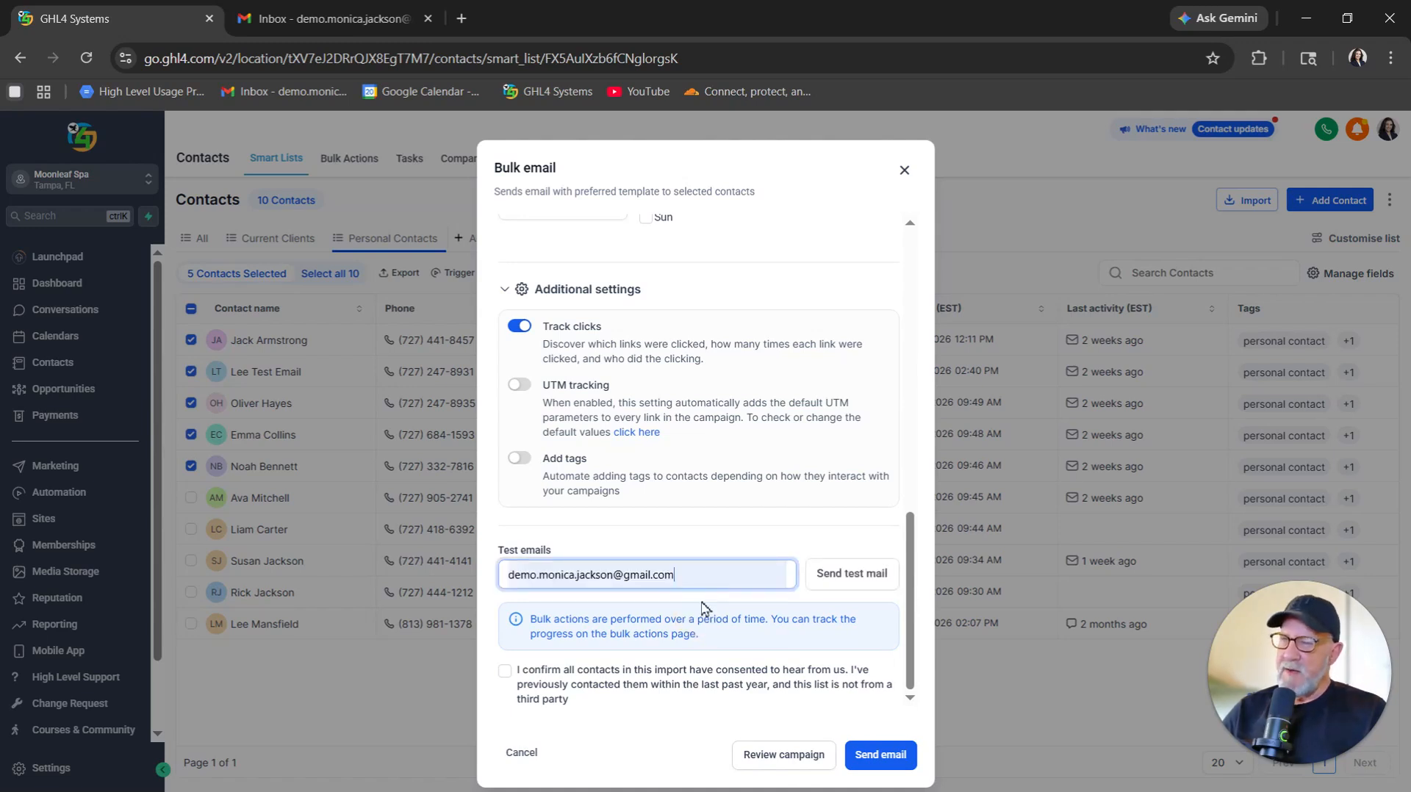
left_click(872, 580)
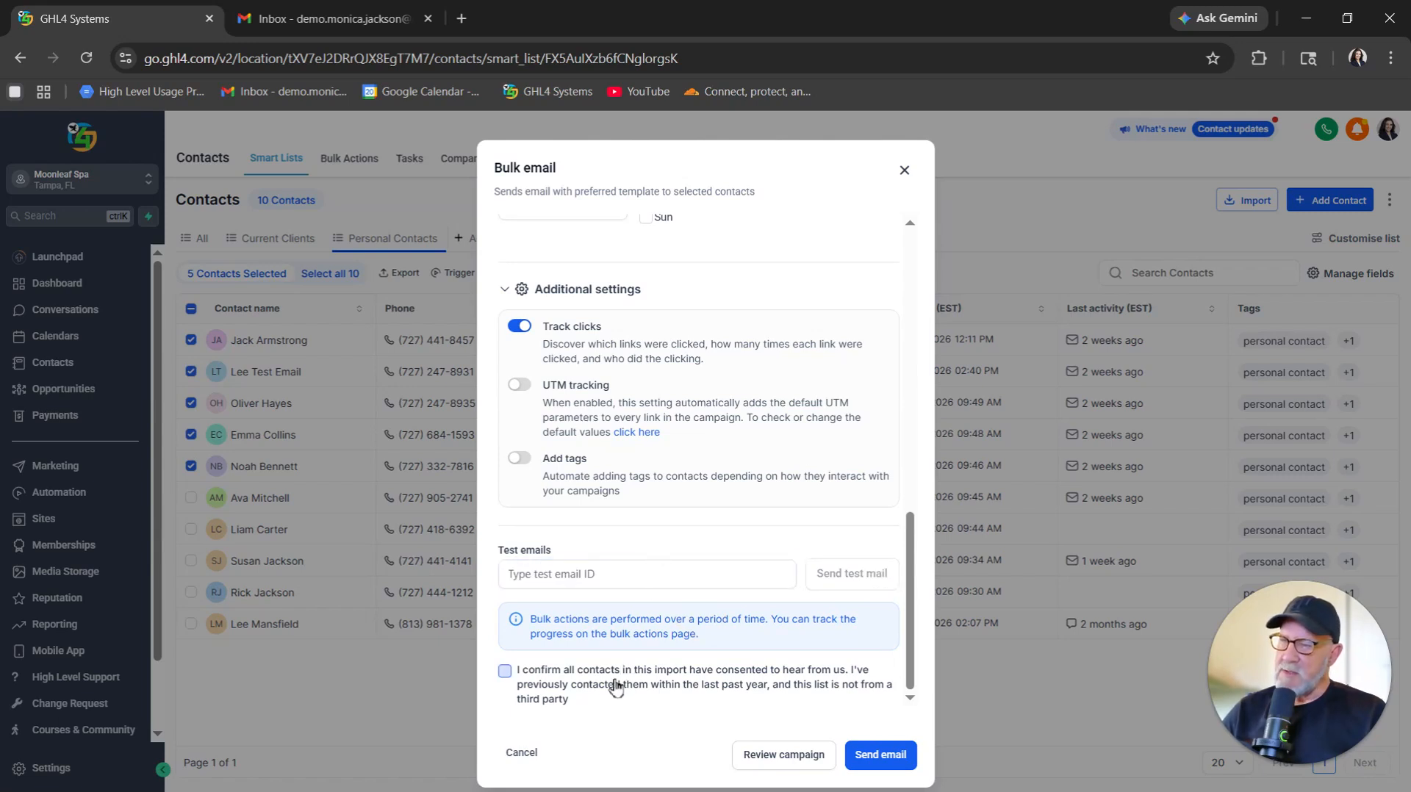
Confirm that all selected contacts have consented to be contacted and send the bulk email.
left_click(507, 671)
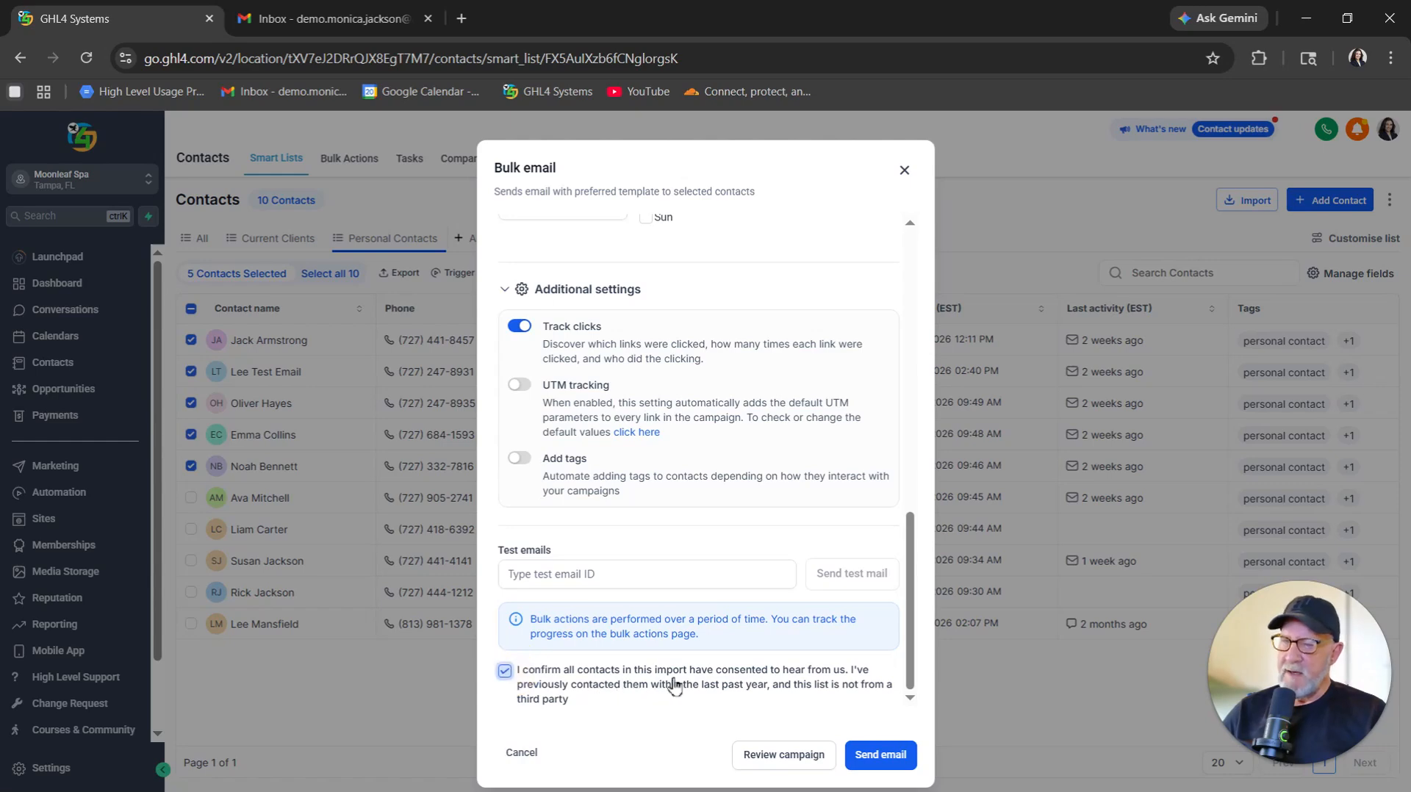
left_click(881, 757)
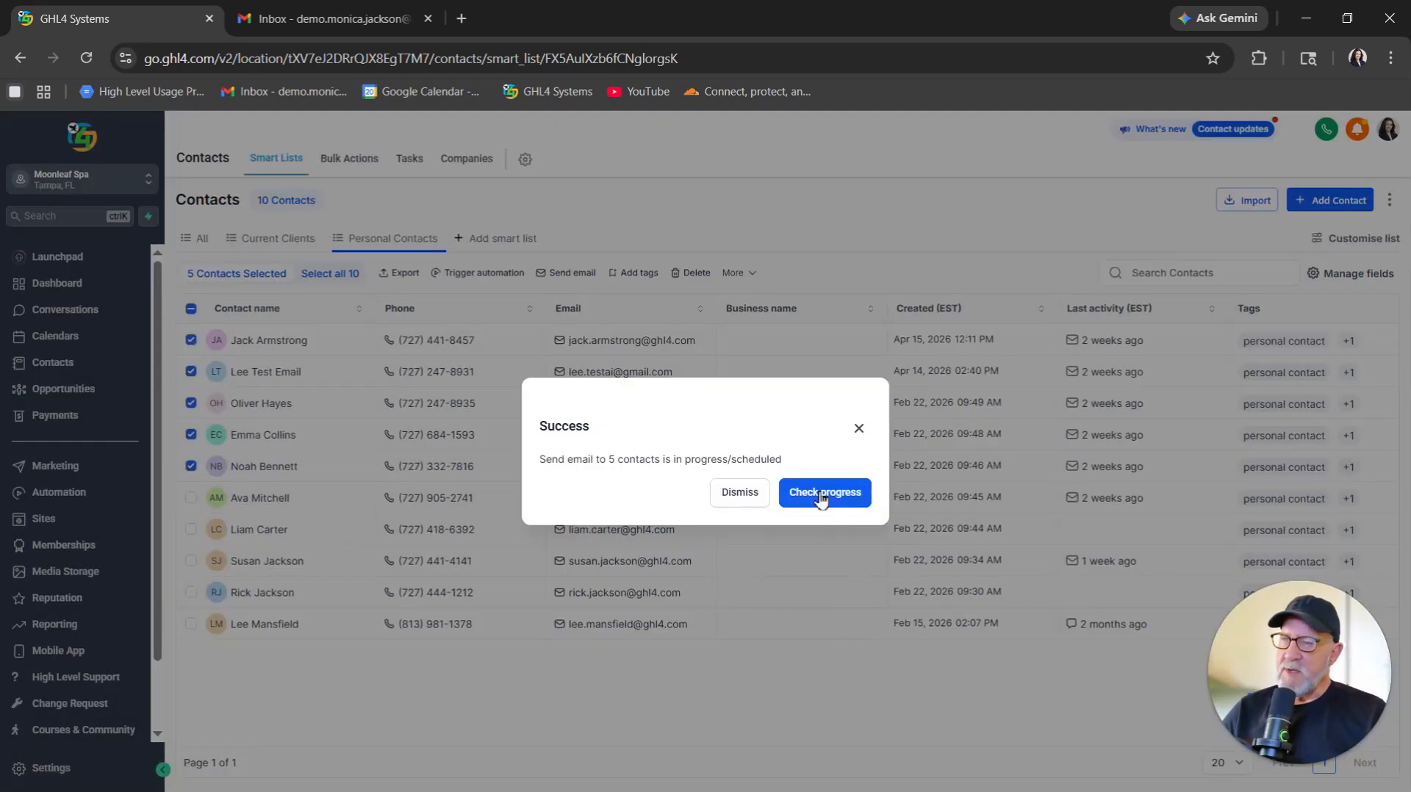
Check the progress and available actions of the Warmup Email 1 bulk action, and return to the Personal Contacts smart list.
left_click(826, 494)
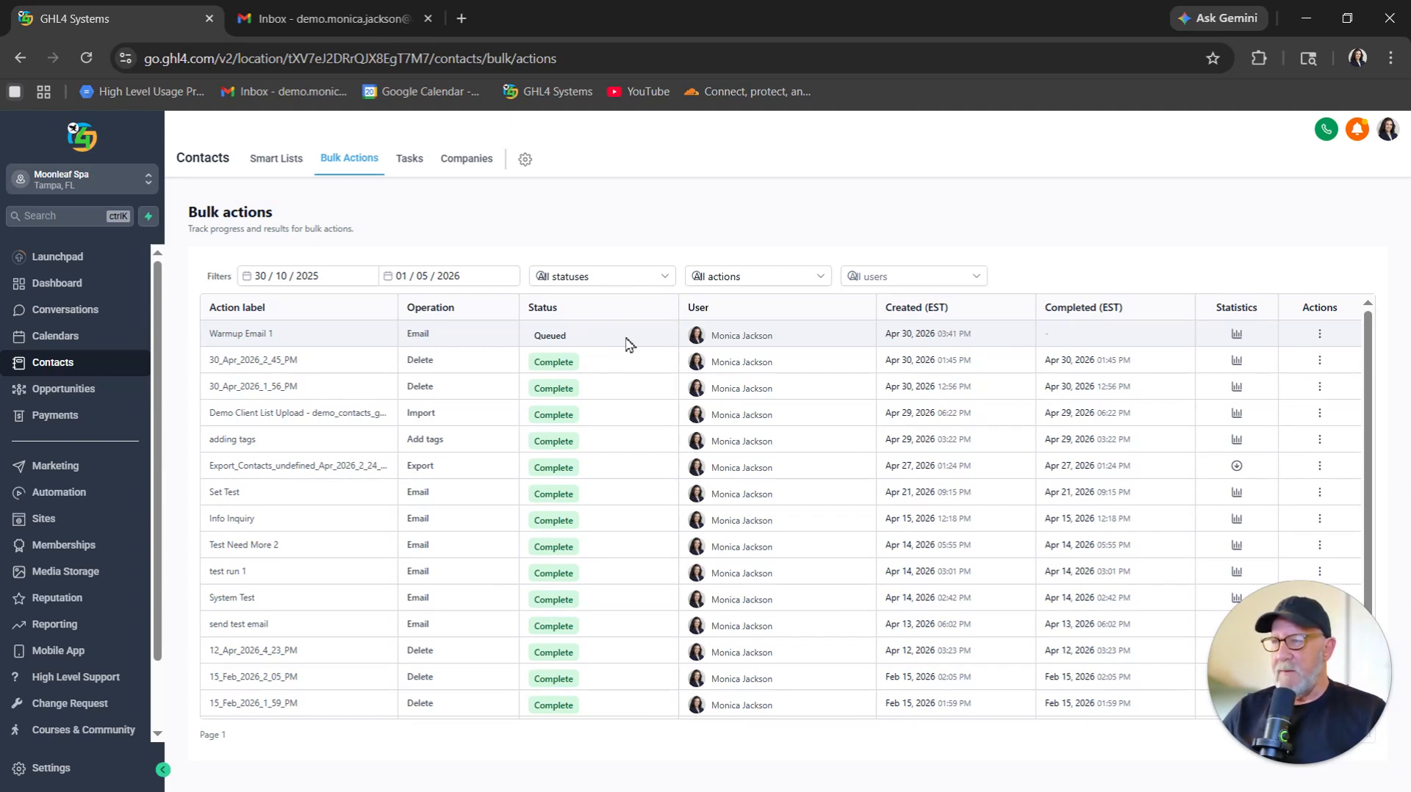
left_click(1319, 333)
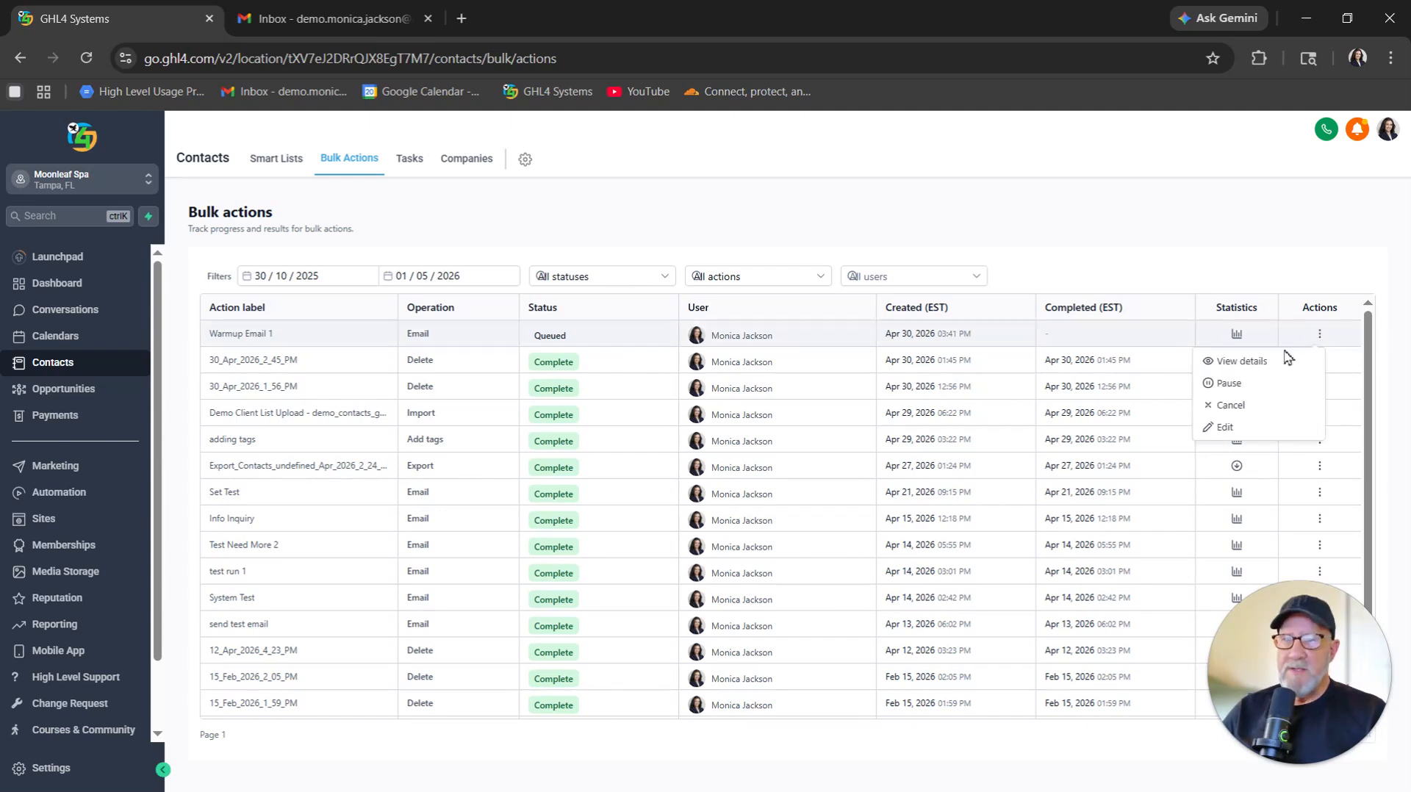
left_click(1242, 361)
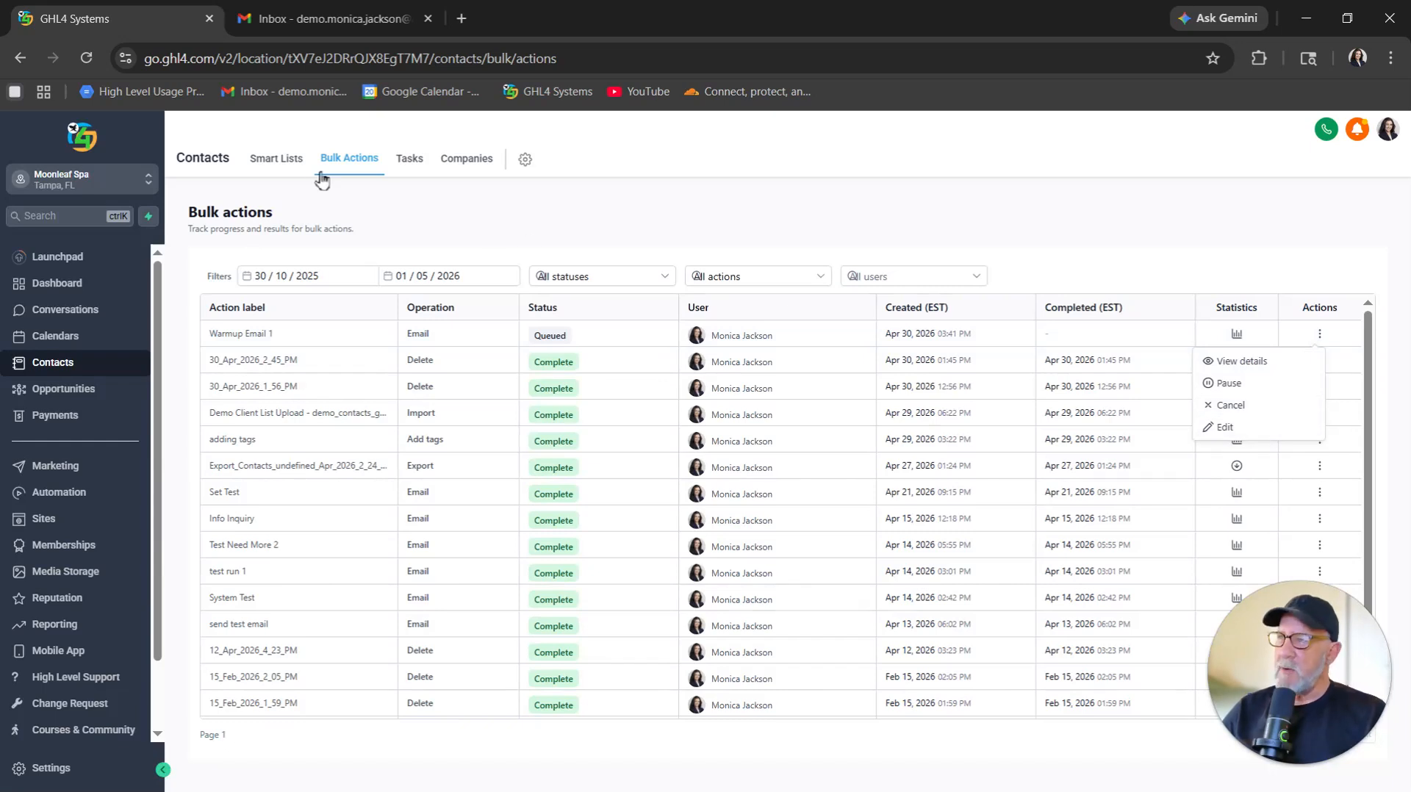
left_click(280, 159)
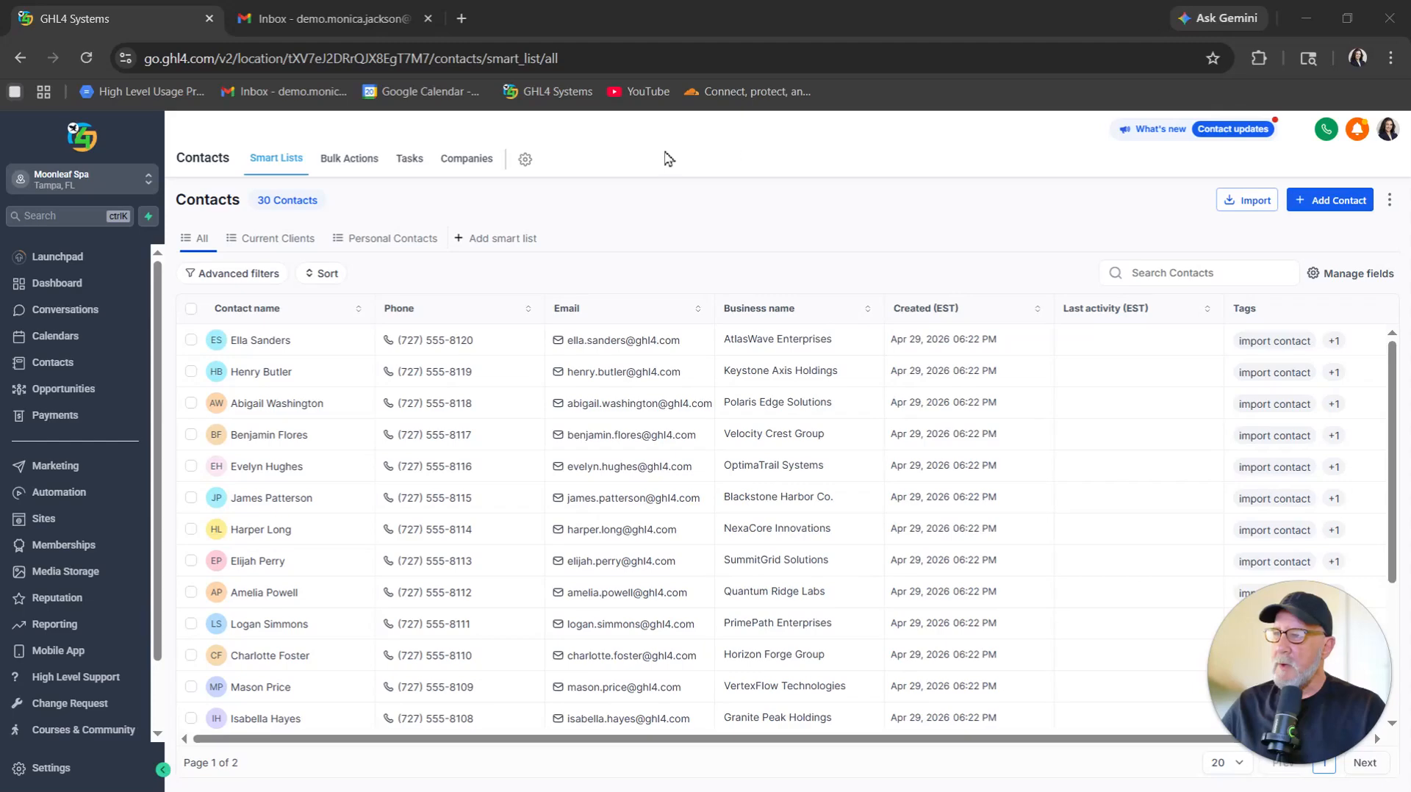
left_click(366, 244)
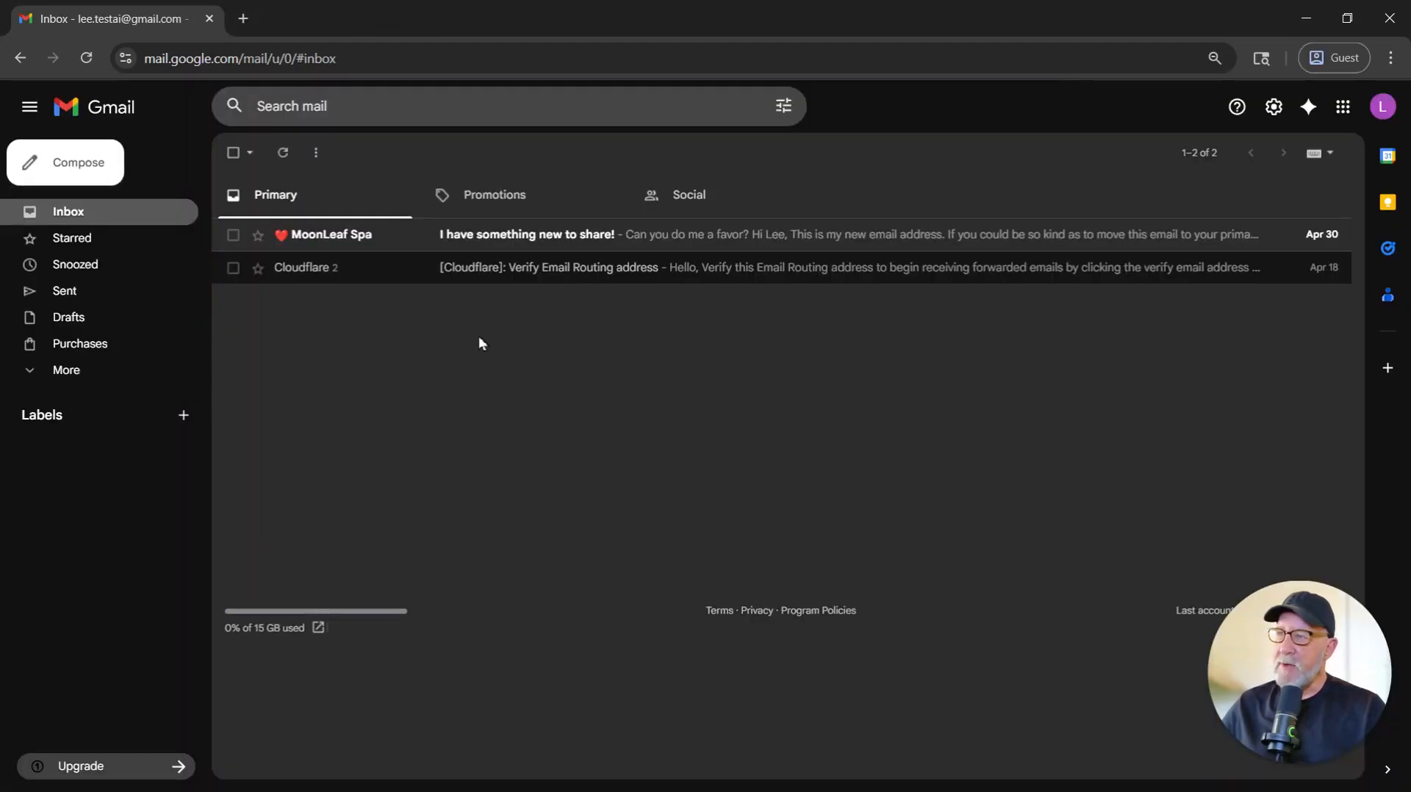
In the recipient's Gmail inbox, open "I have something new to share!" and send the reply "Sure" and "Got It!" on two lines.
left_click(563, 248)
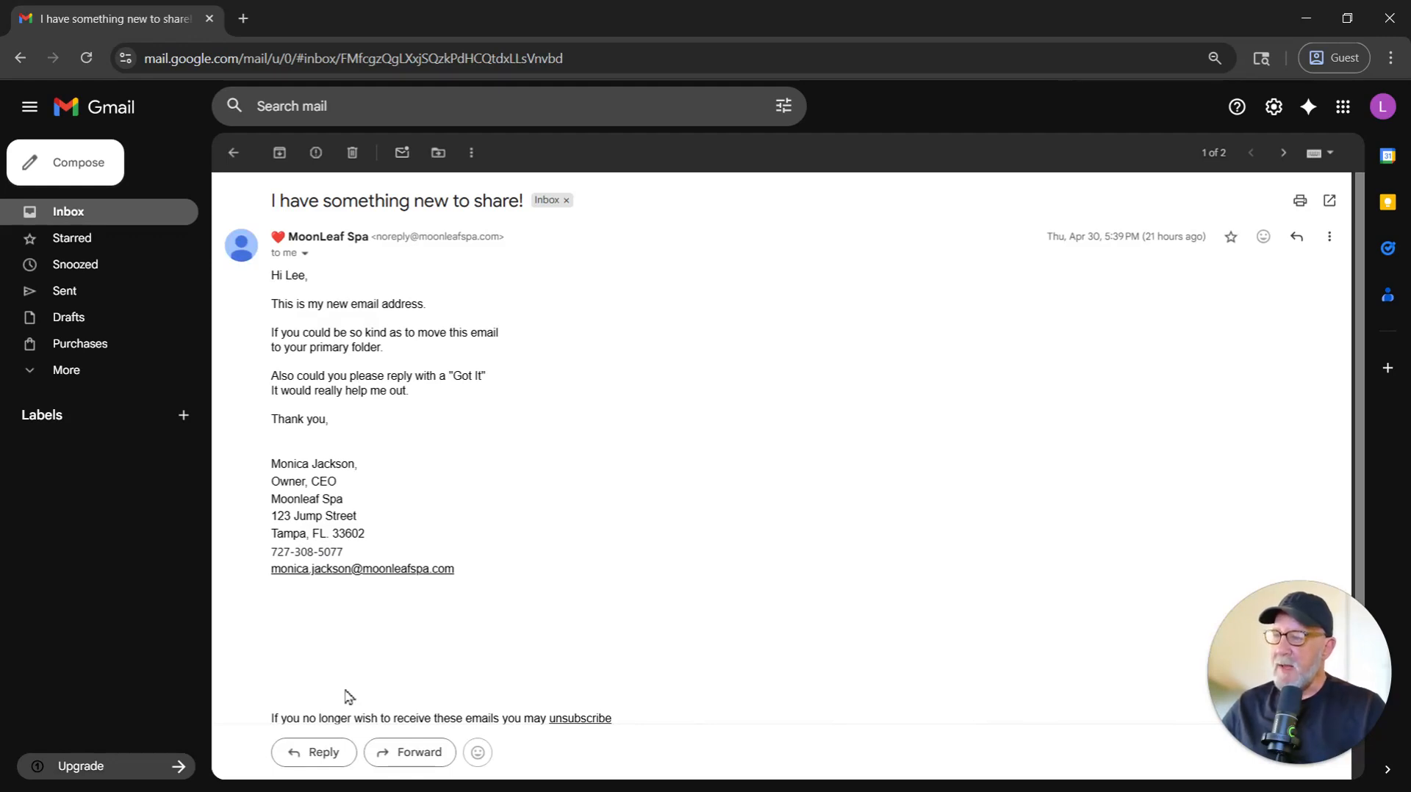
left_click(315, 752)
type("Sure")
key("Return")
type("Got It!")
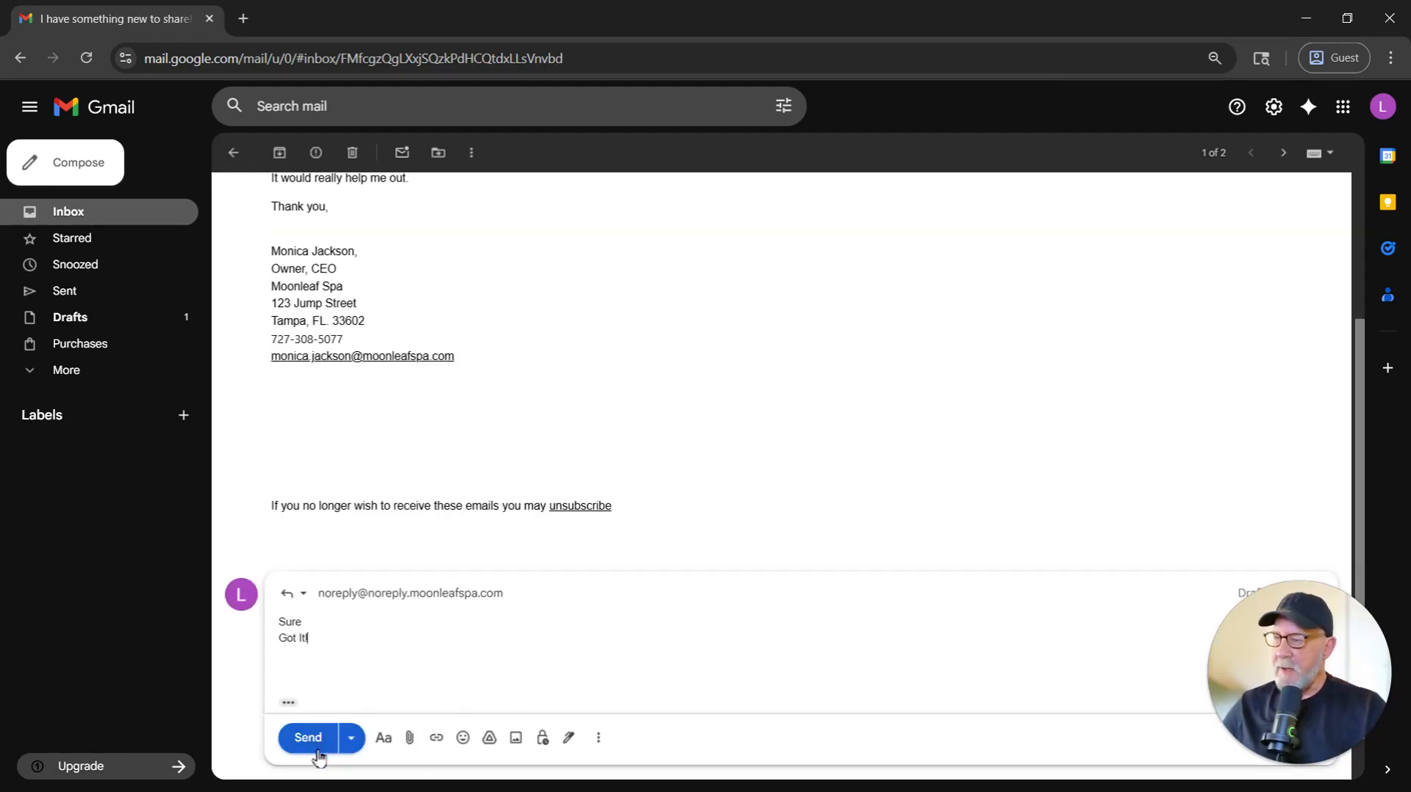
left_click(308, 739)
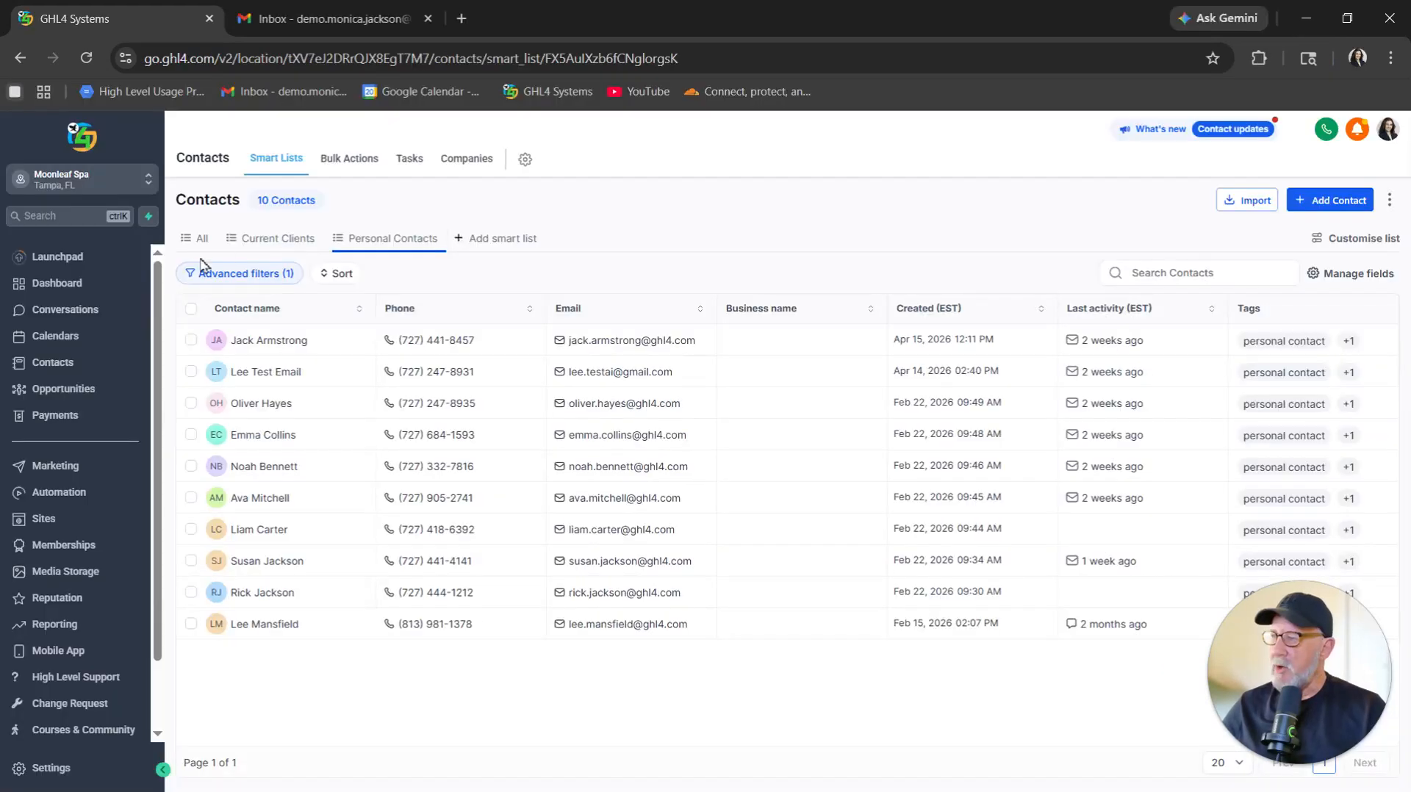
Open the test contact's unread conversation and expand their "Re: I have something new to share!" reply.
left_click(73, 319)
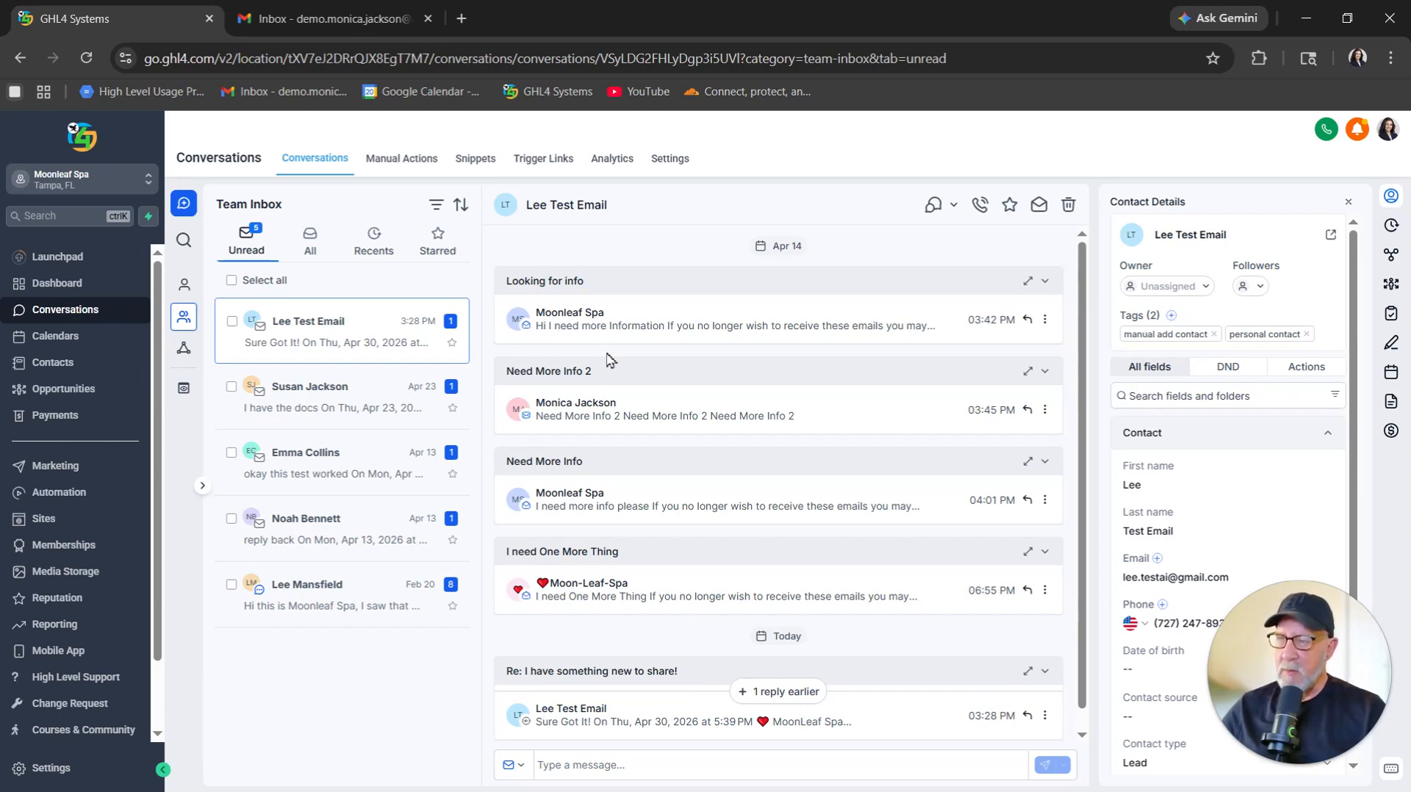
scroll(765, 536, "down", 1)
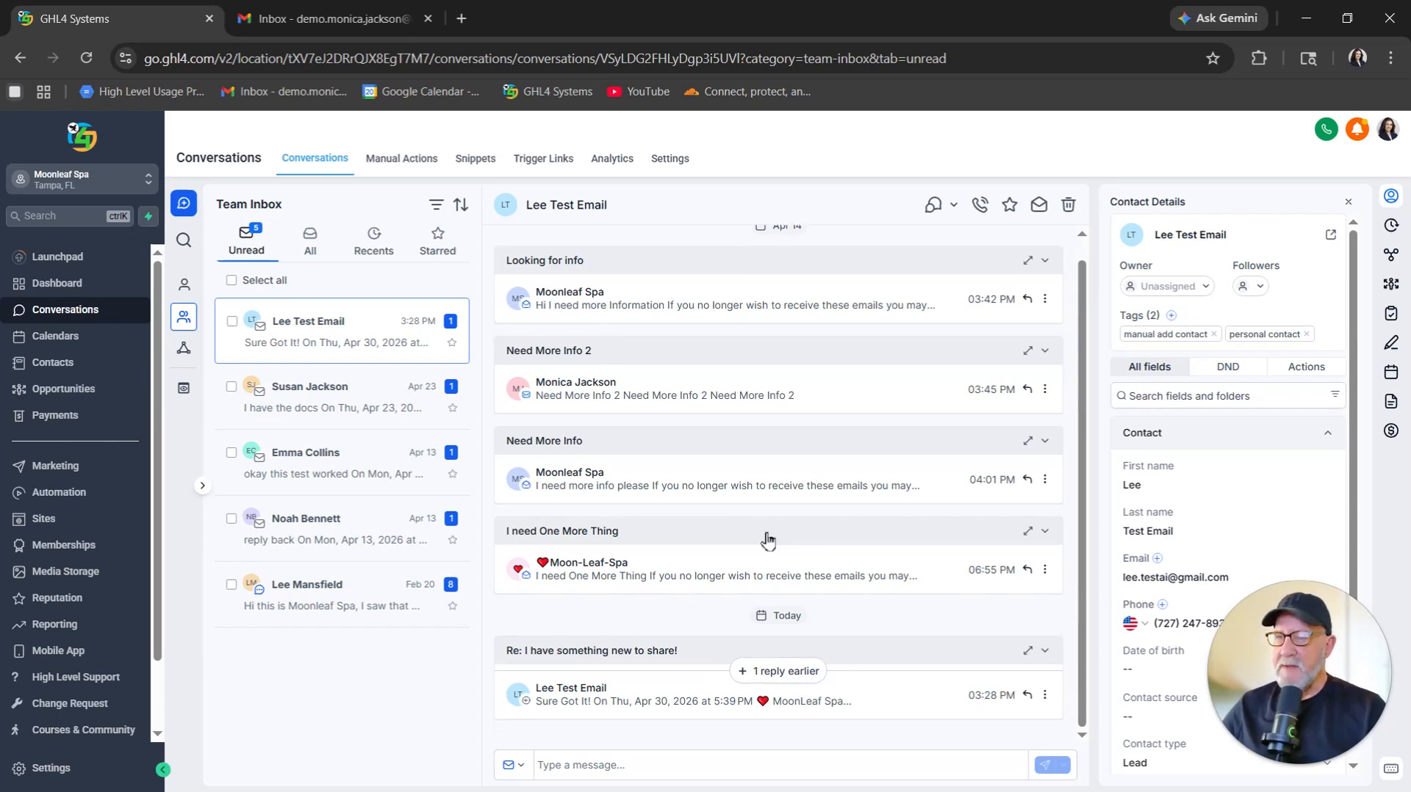
left_click(738, 578)
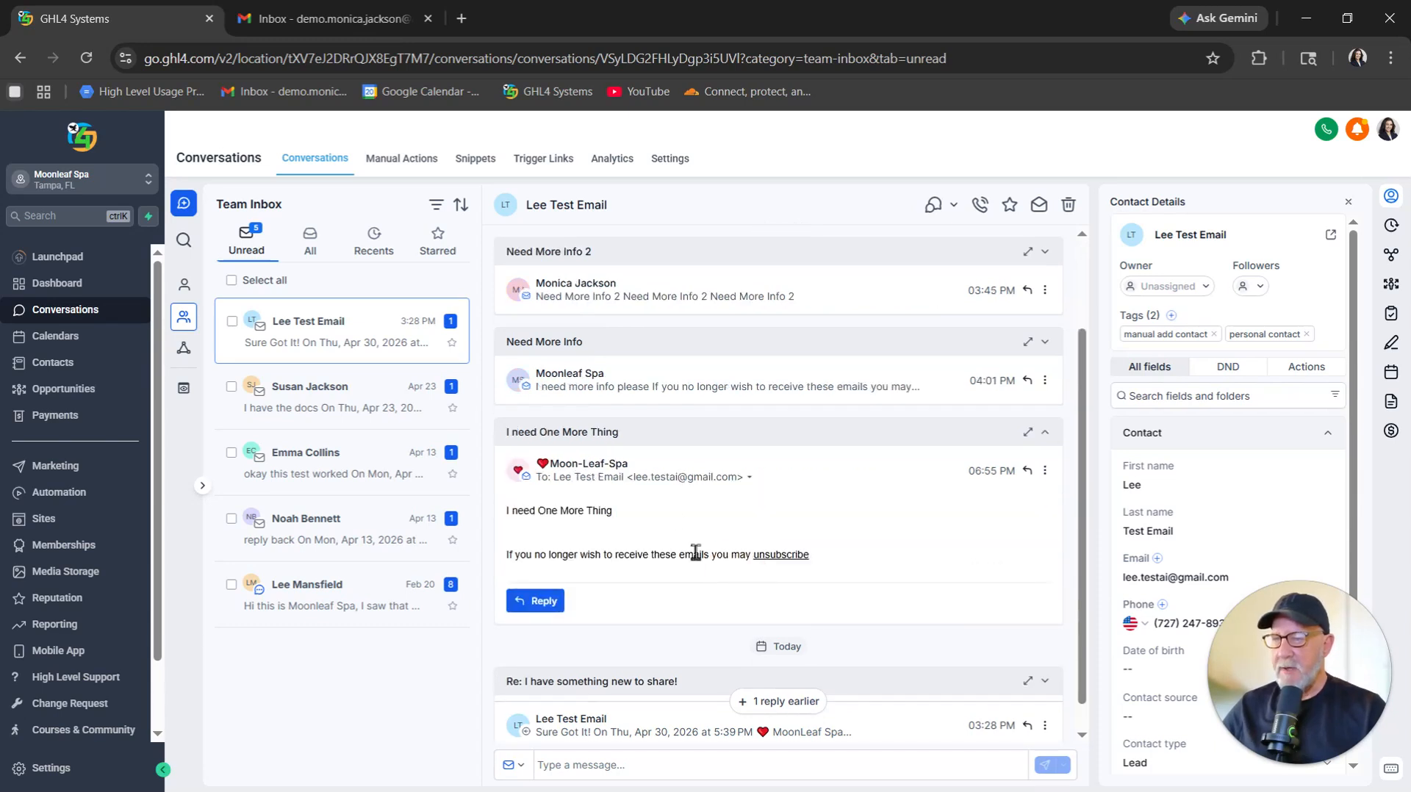
scroll(735, 588, "down", 1)
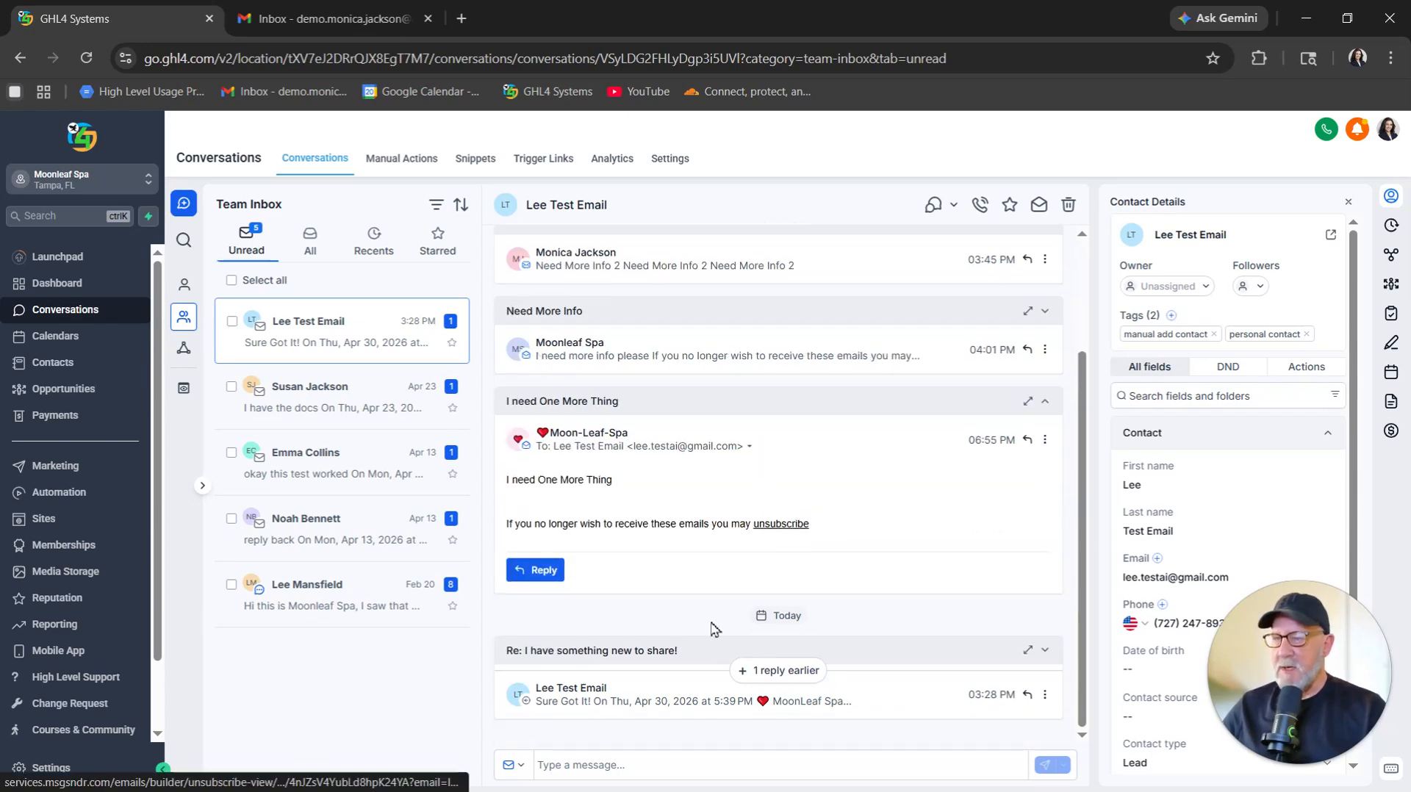
left_click(717, 699)
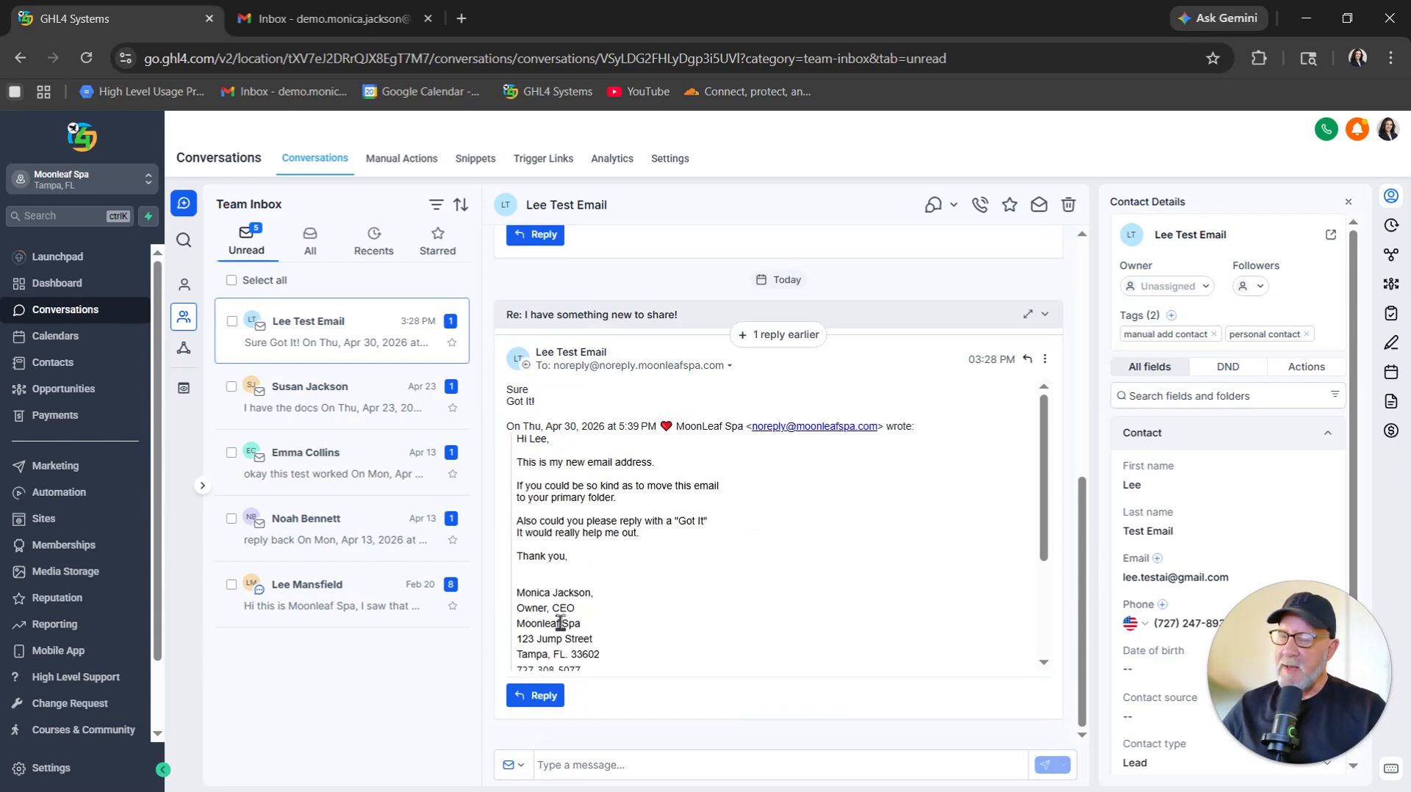
Reply to the test contact's email with the Warmup Email Reply 1 snippet and send it.
left_click(546, 700)
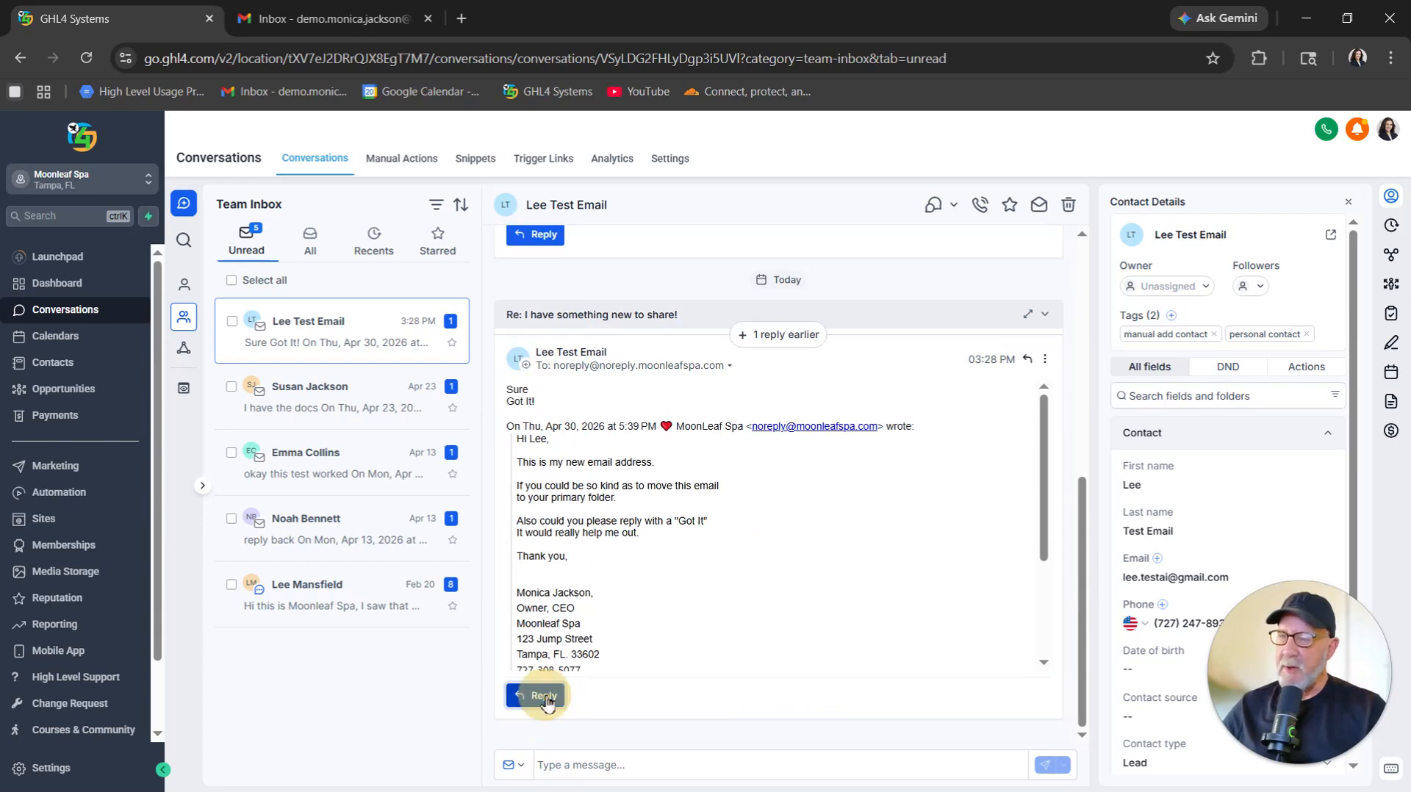
left_click(551, 765)
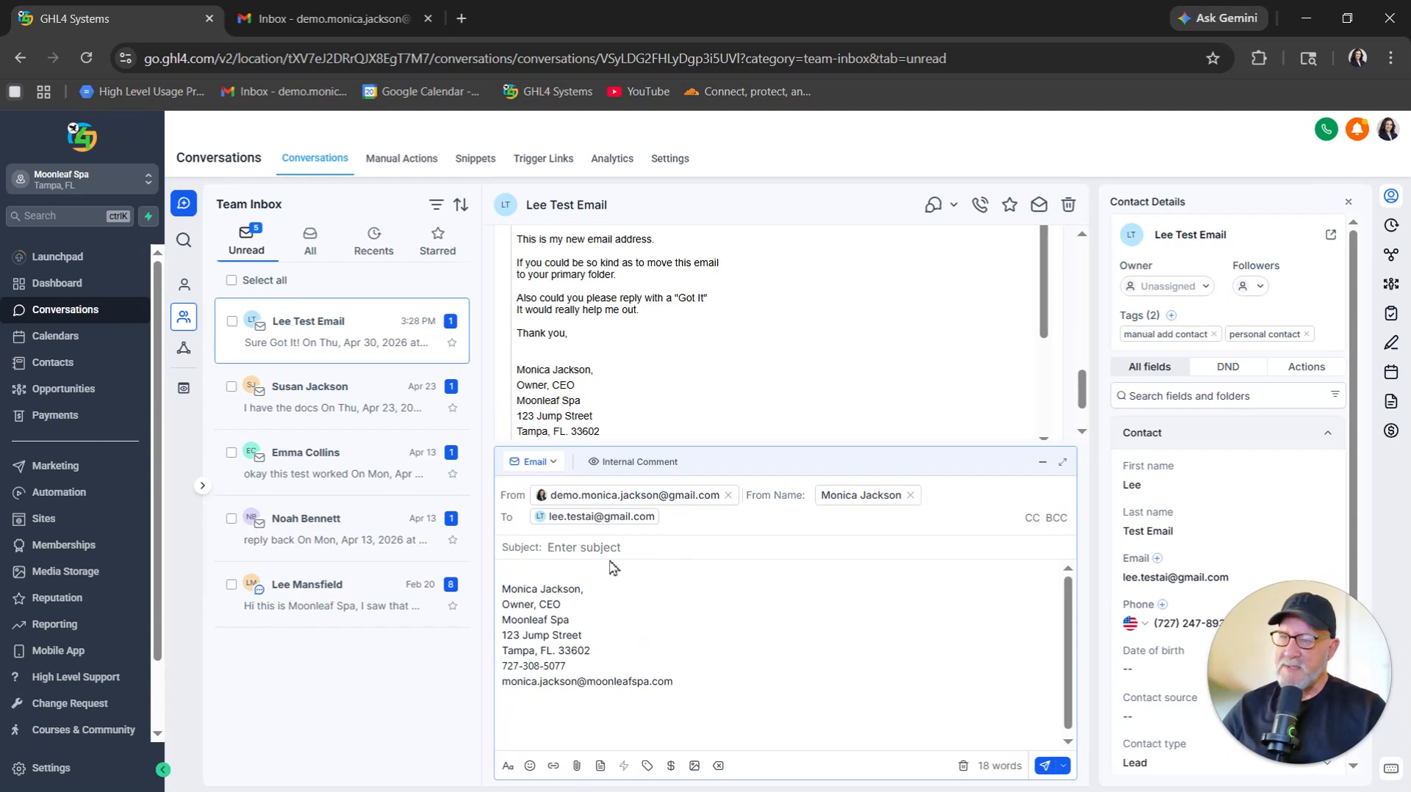
left_click(541, 575)
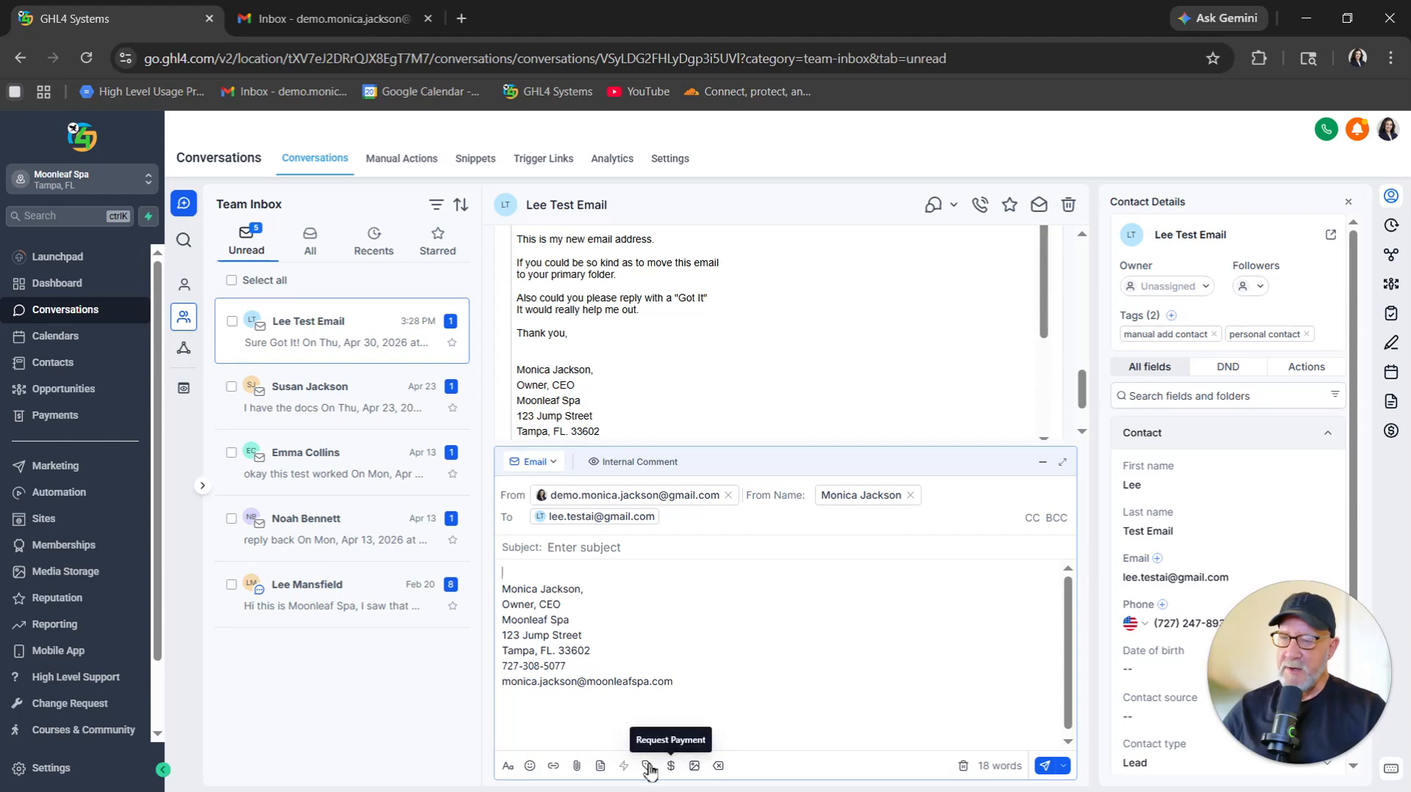
left_click(602, 765)
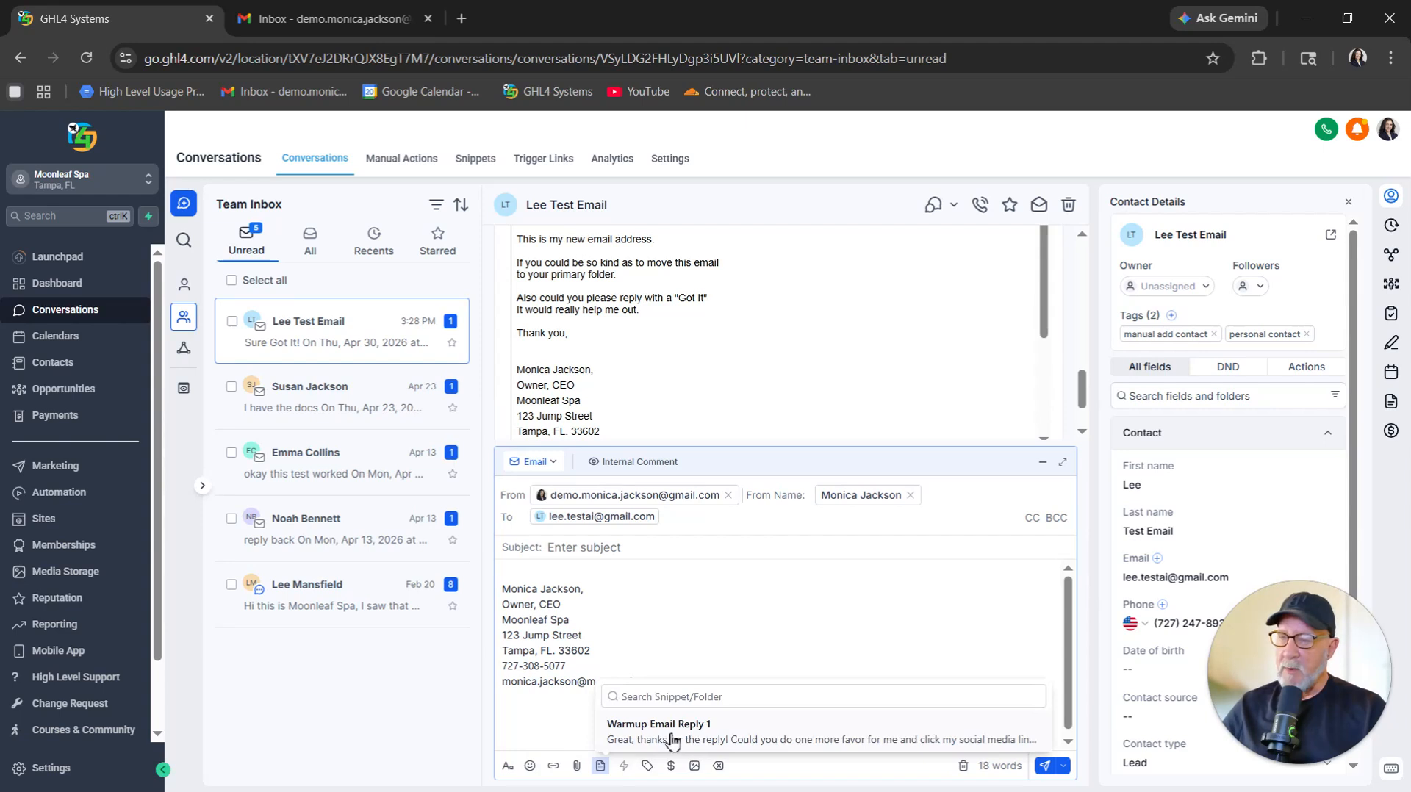
left_click(686, 695)
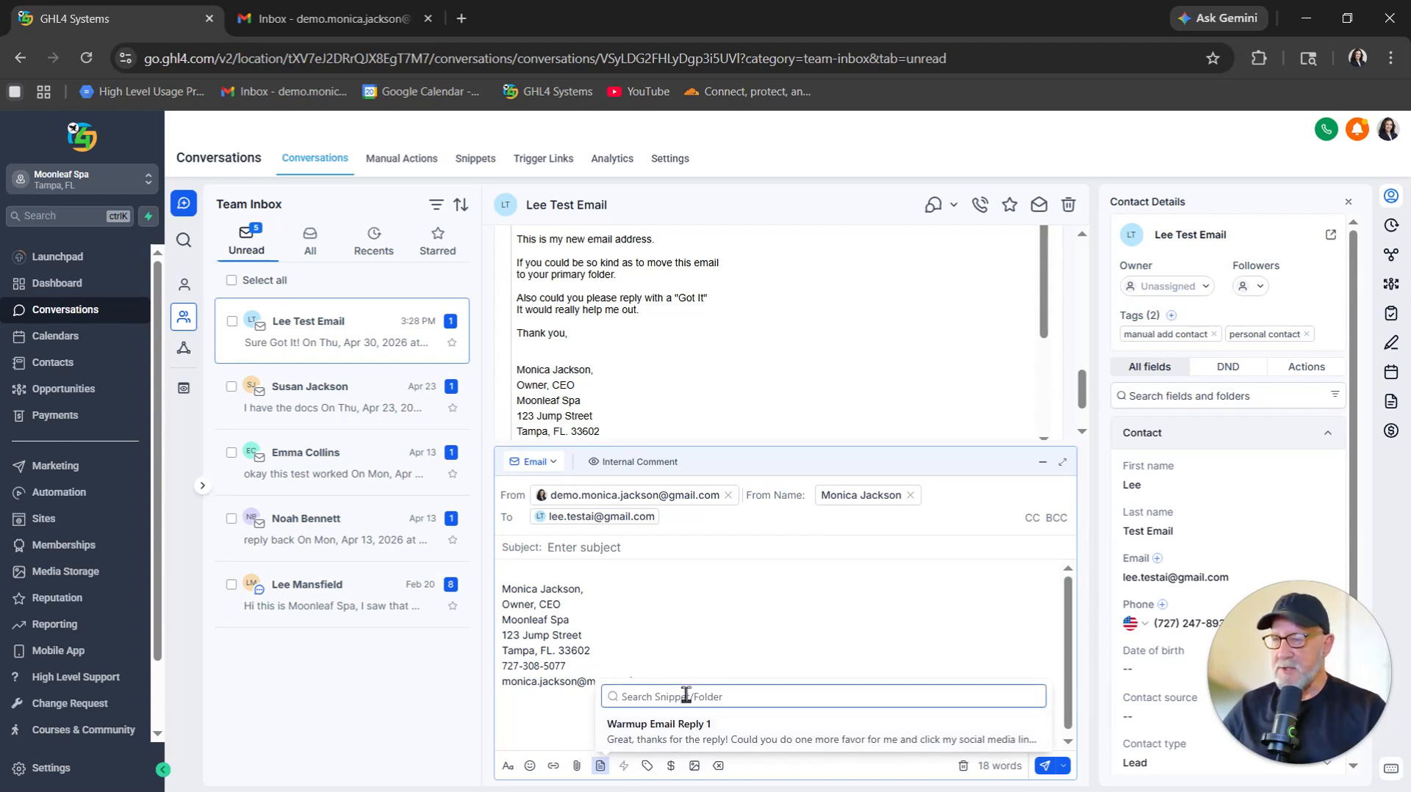
left_click(683, 737)
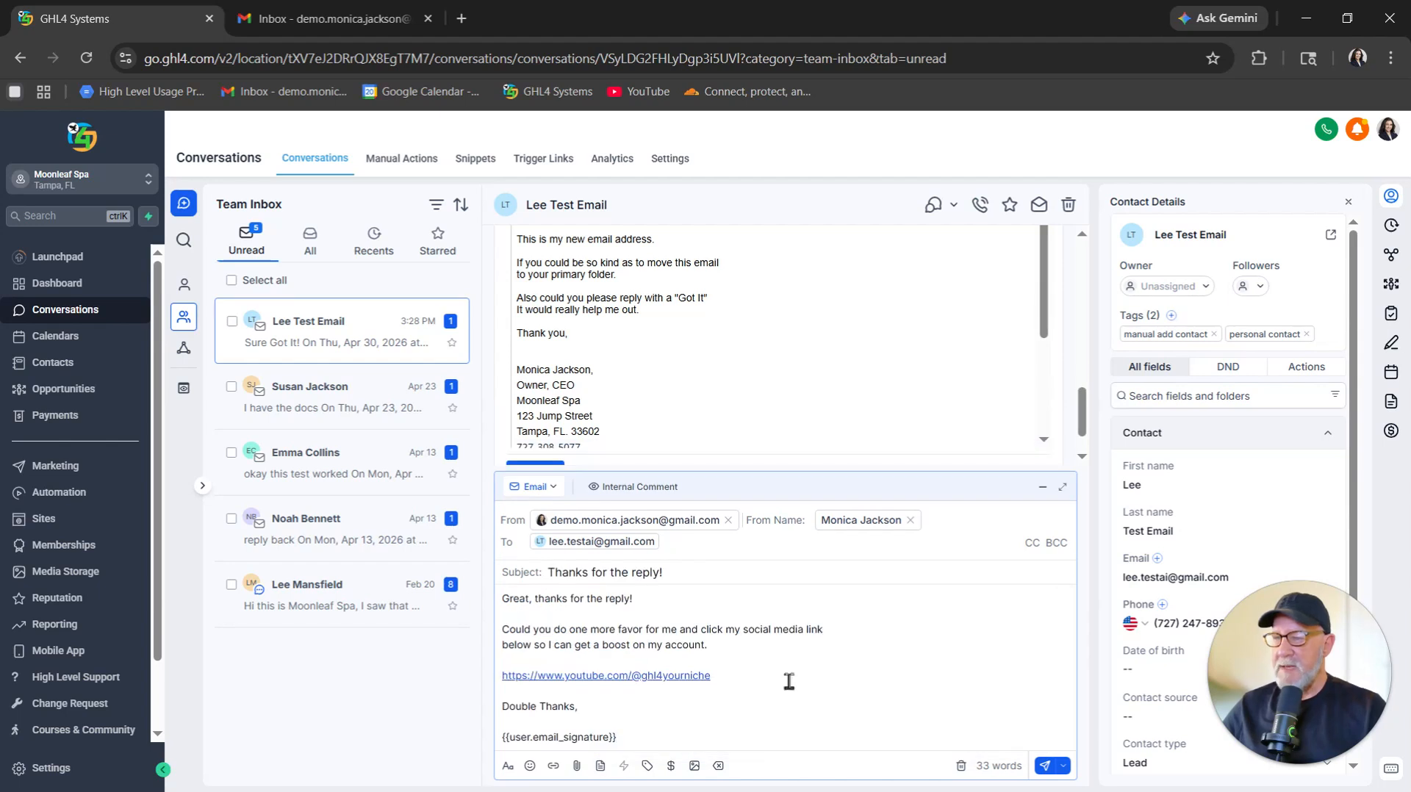
left_click(1045, 767)
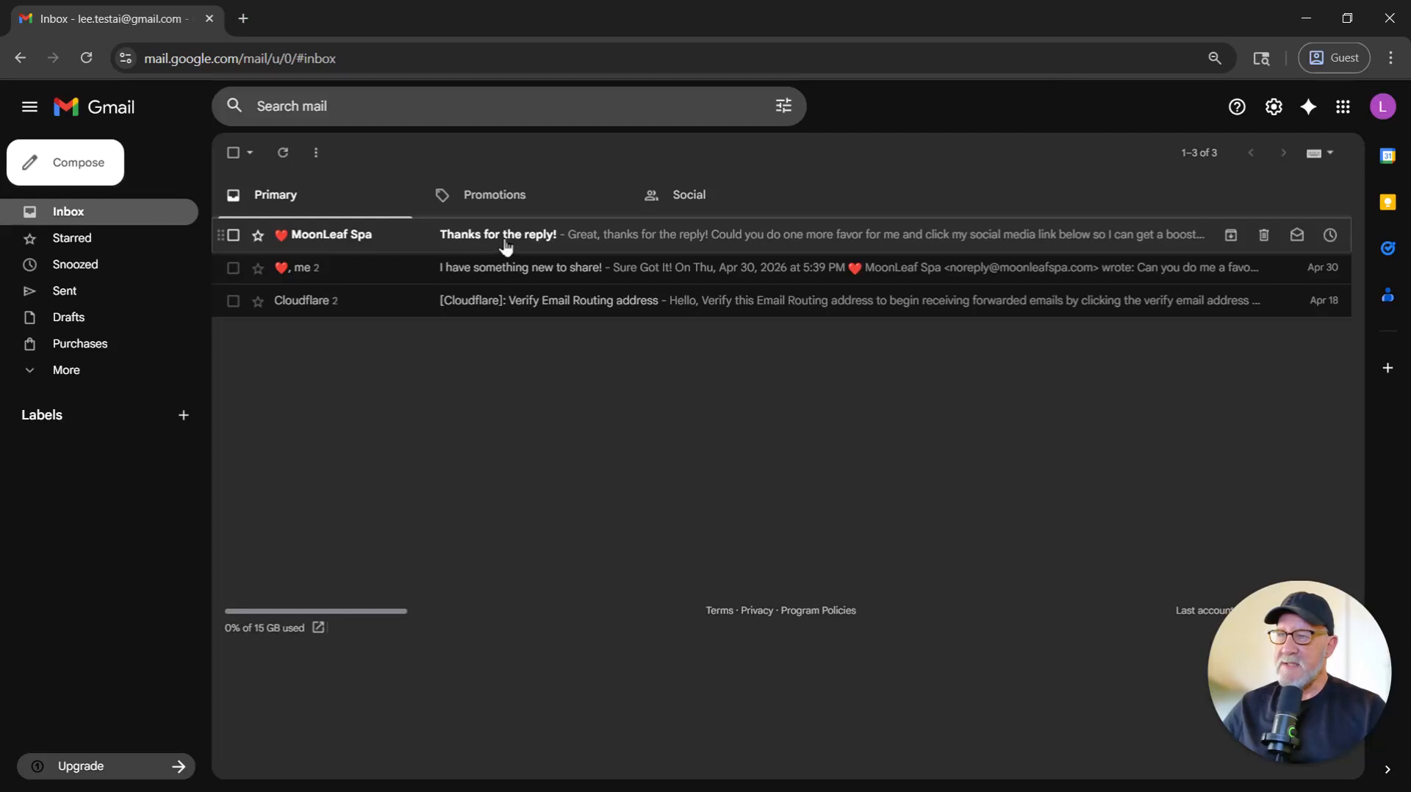
In the recipient's Gmail inbox, open "Thanks for the reply!" and follow its YouTube link.
left_click(506, 246)
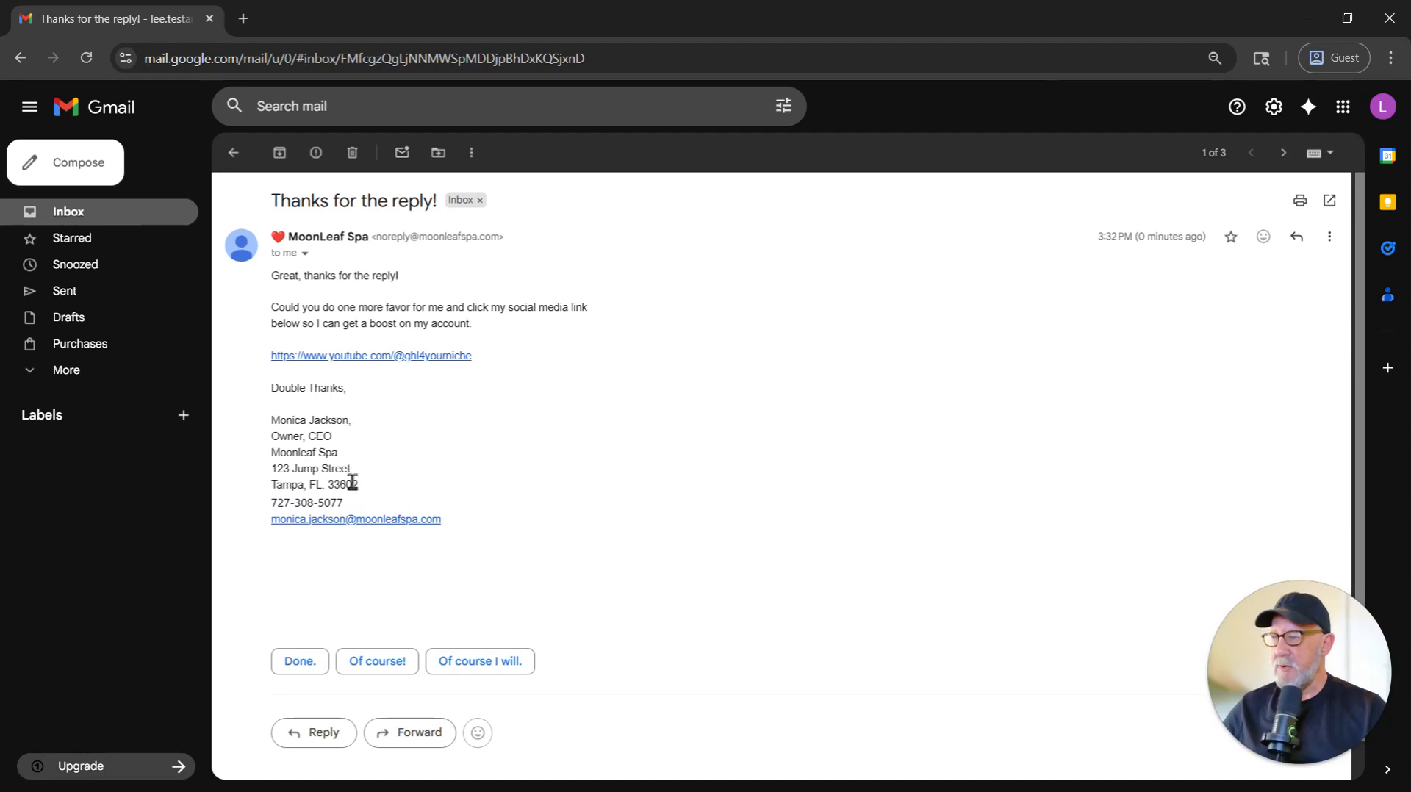
left_click(381, 357)
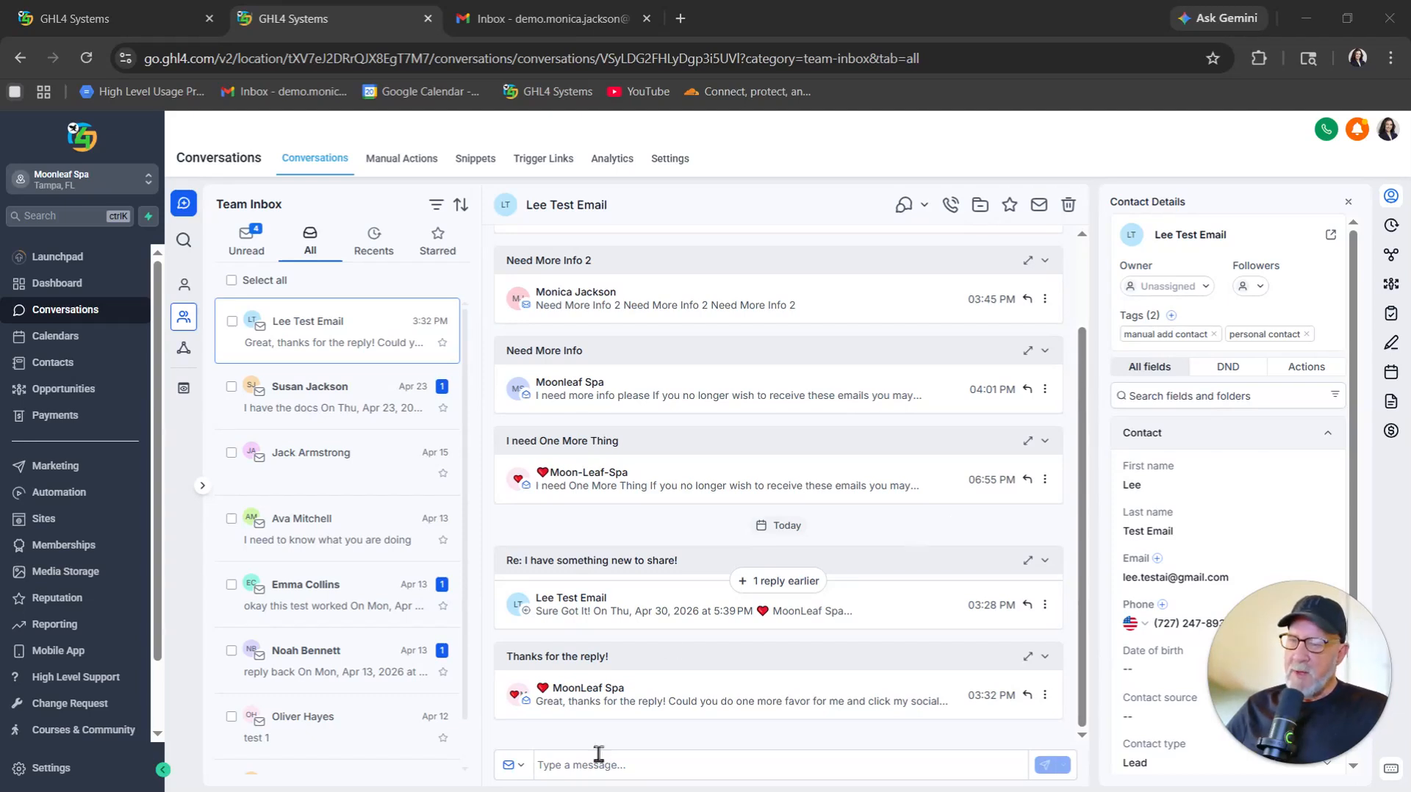
left_click(565, 765)
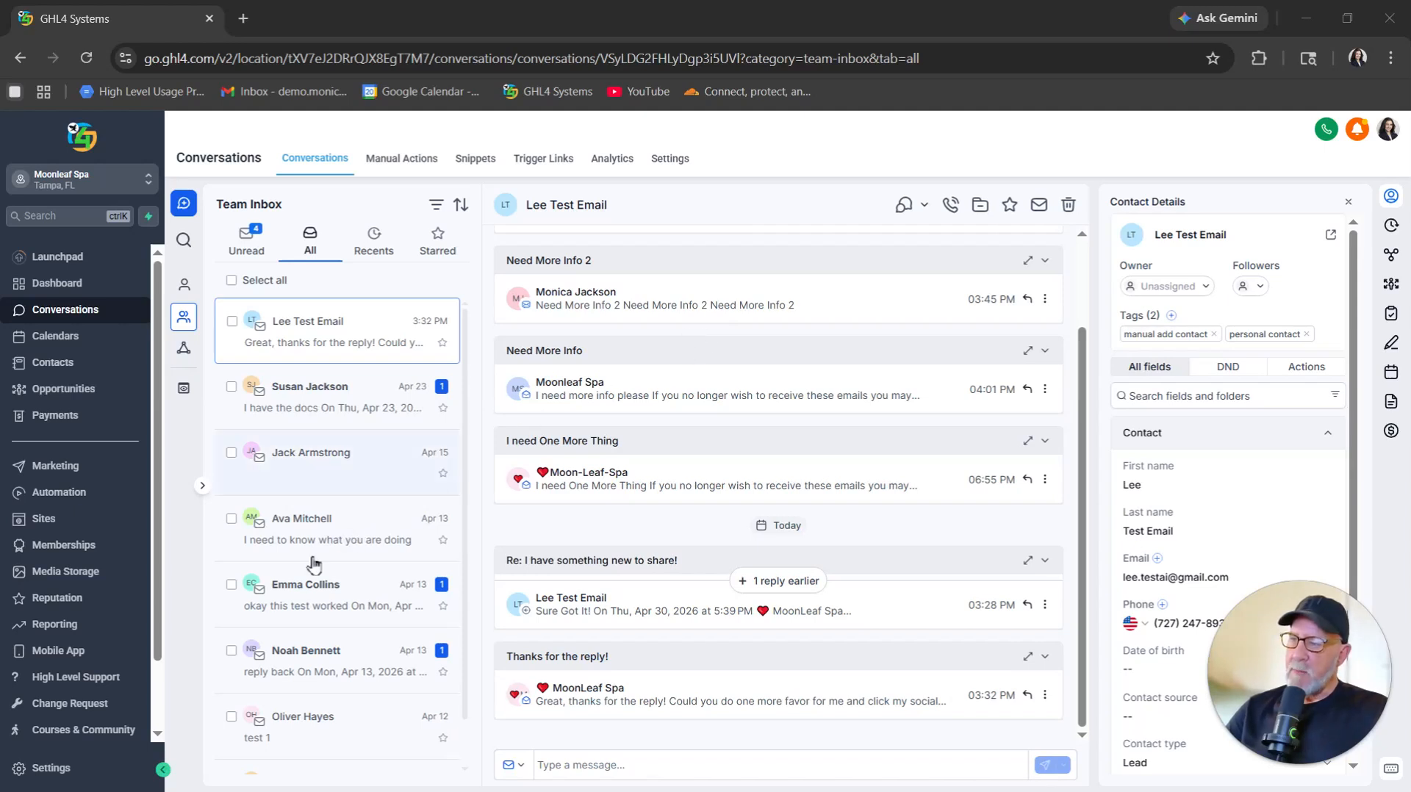
Open the Email Analytics metrics in the account's Email Services settings.
left_click(63, 775)
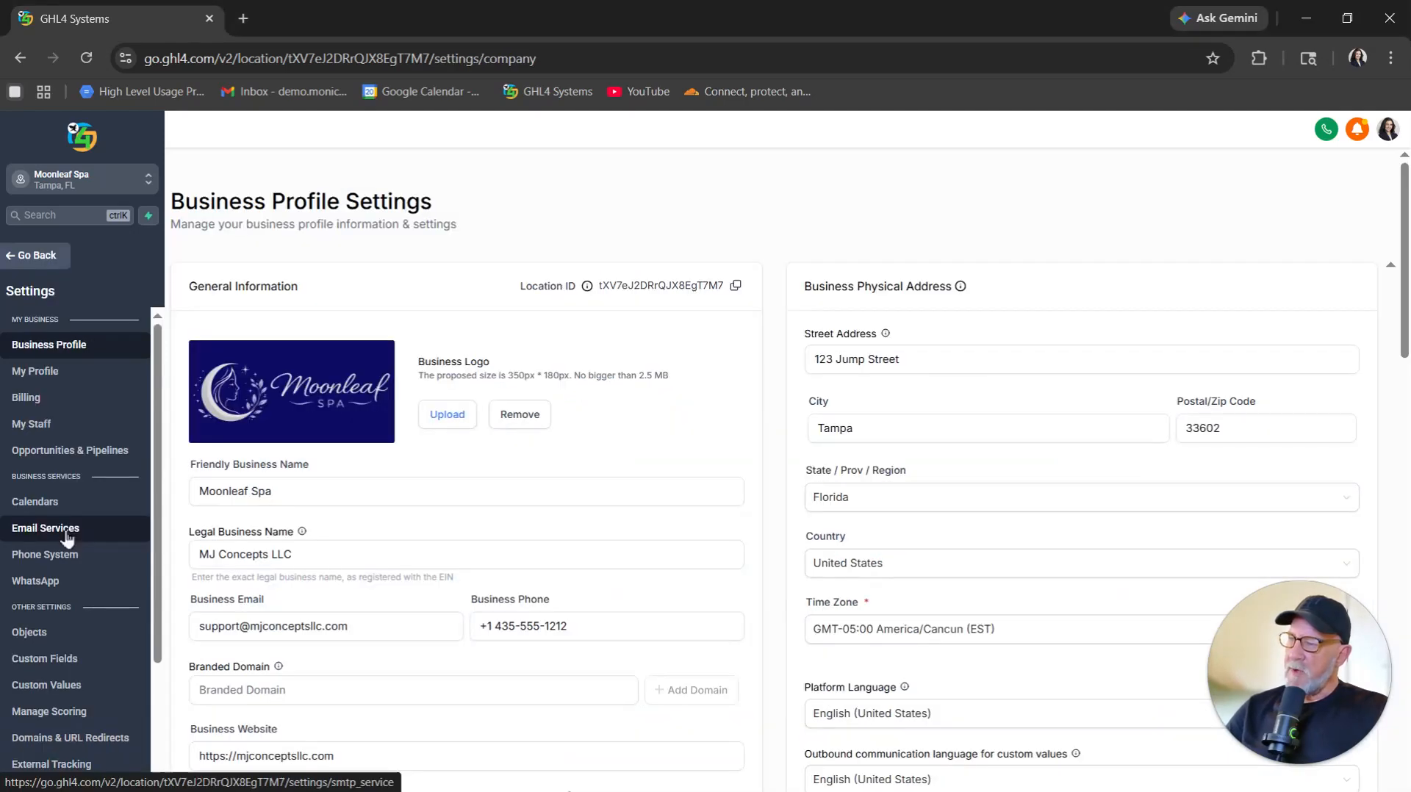
left_click(66, 538)
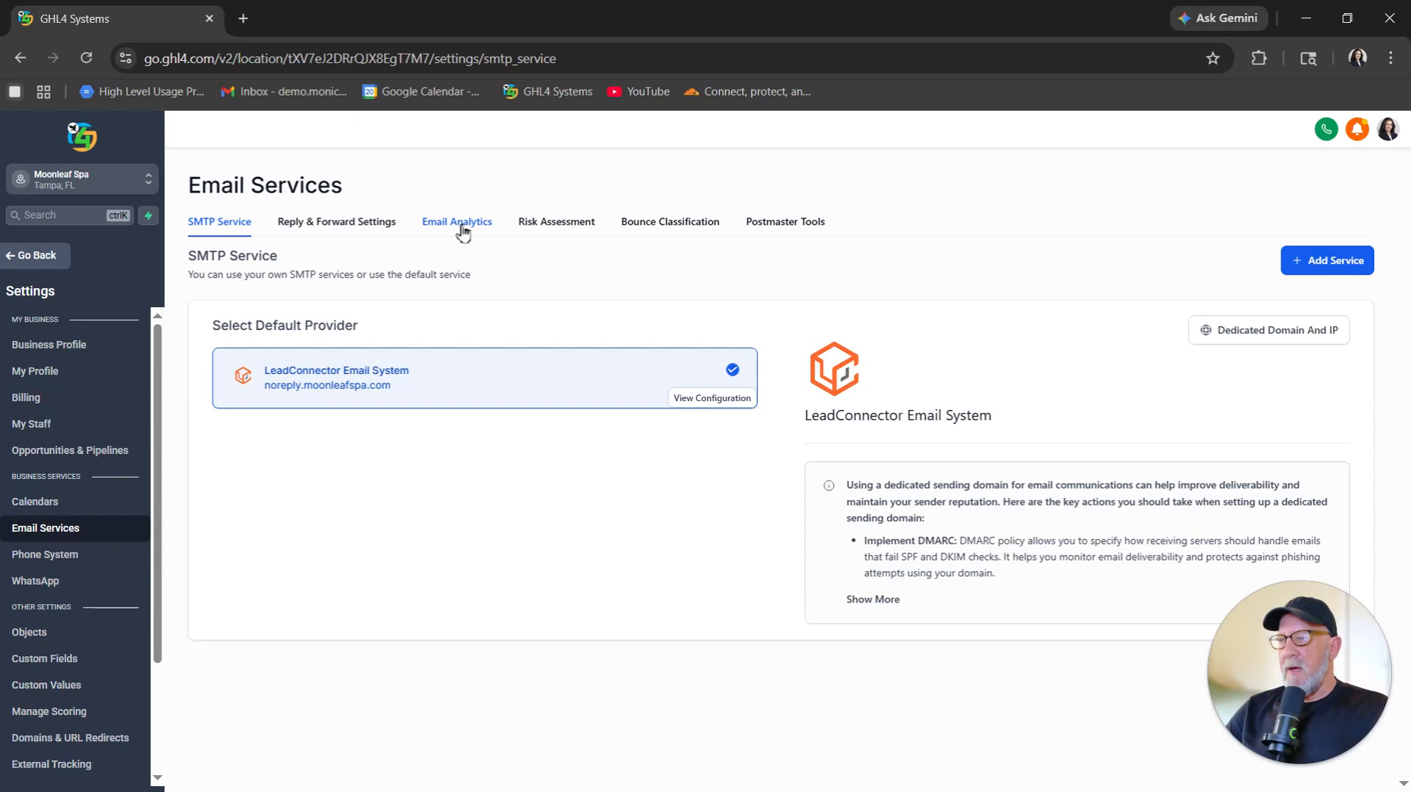
left_click(462, 230)
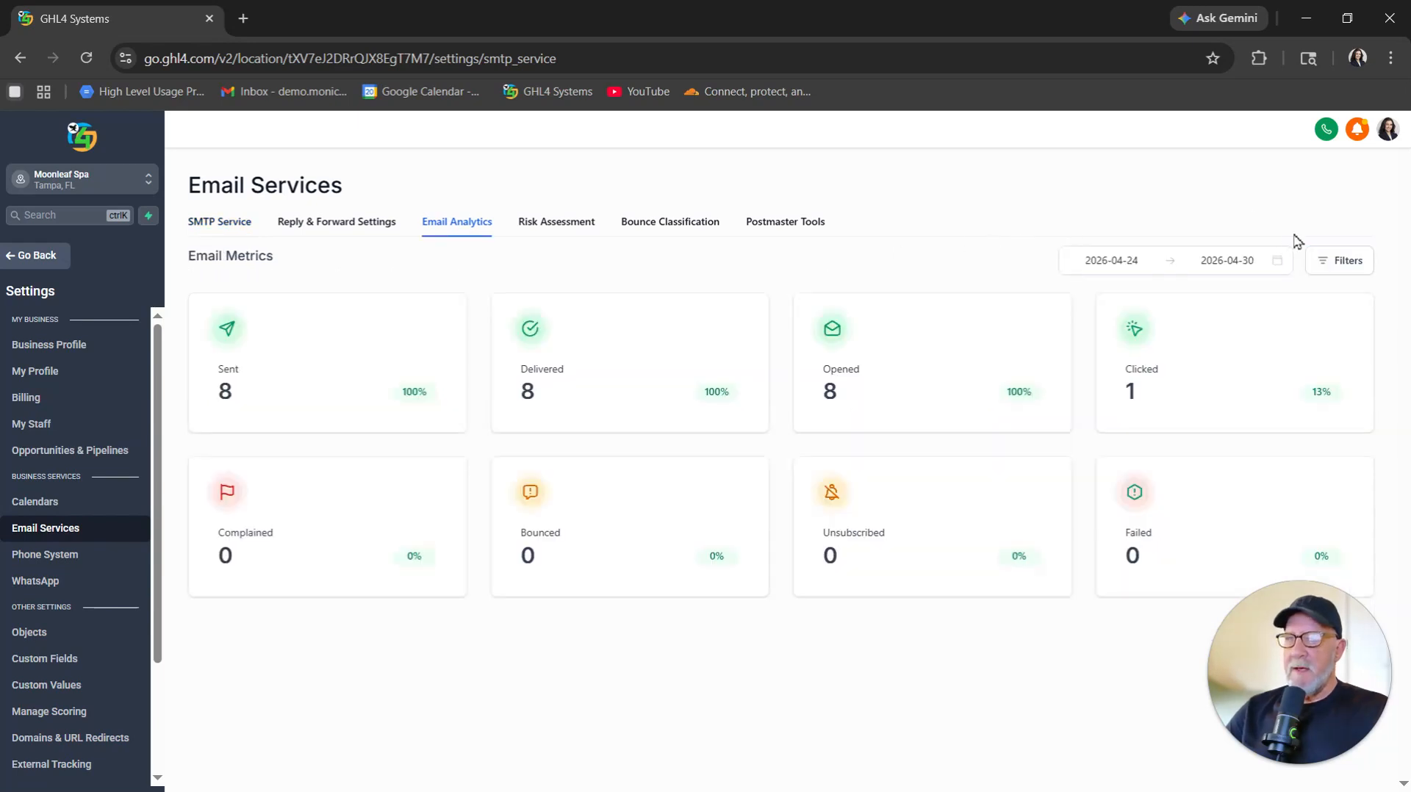
Filter the email metrics to the email source Campaign with the source name Warmup Email 1.
left_click(1346, 269)
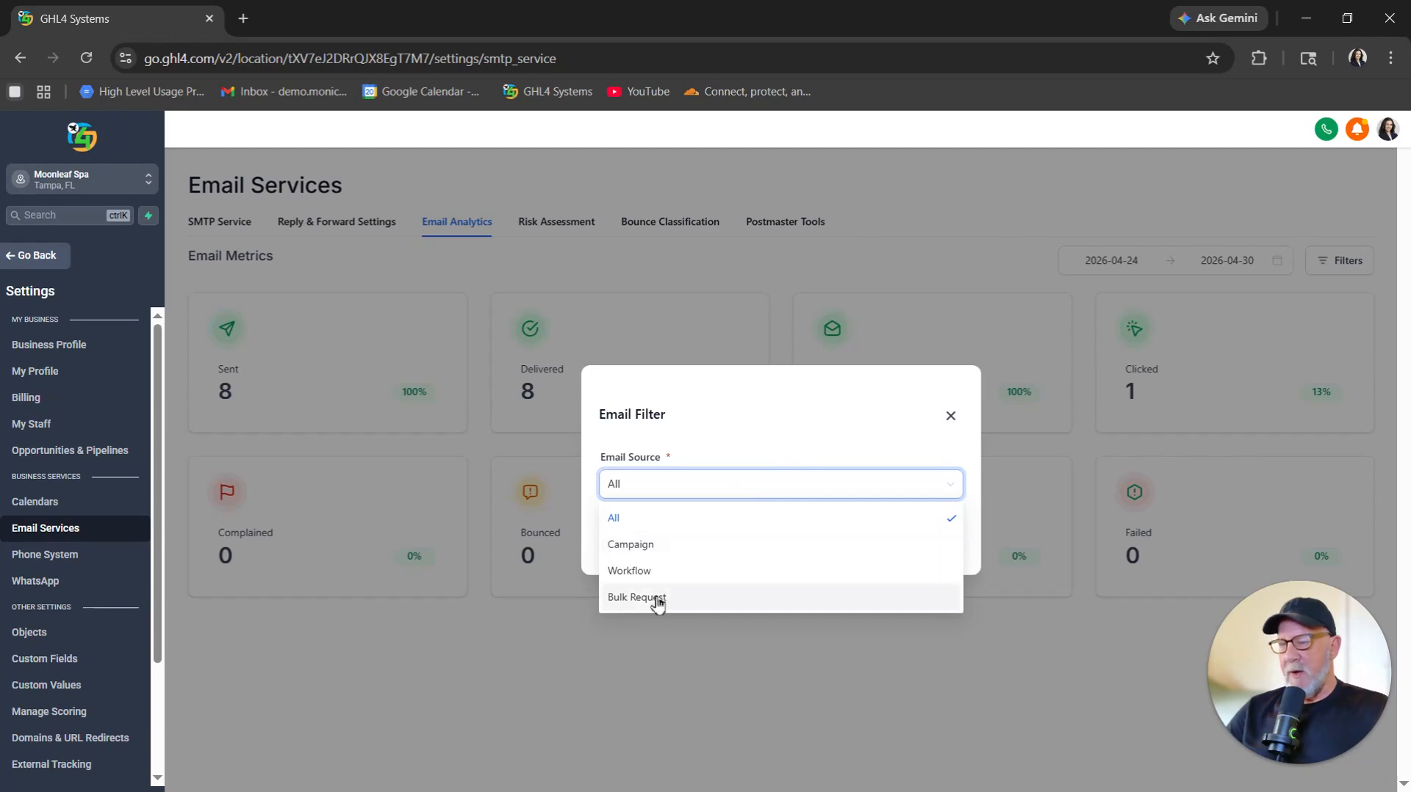
left_click(654, 548)
left_click(696, 518)
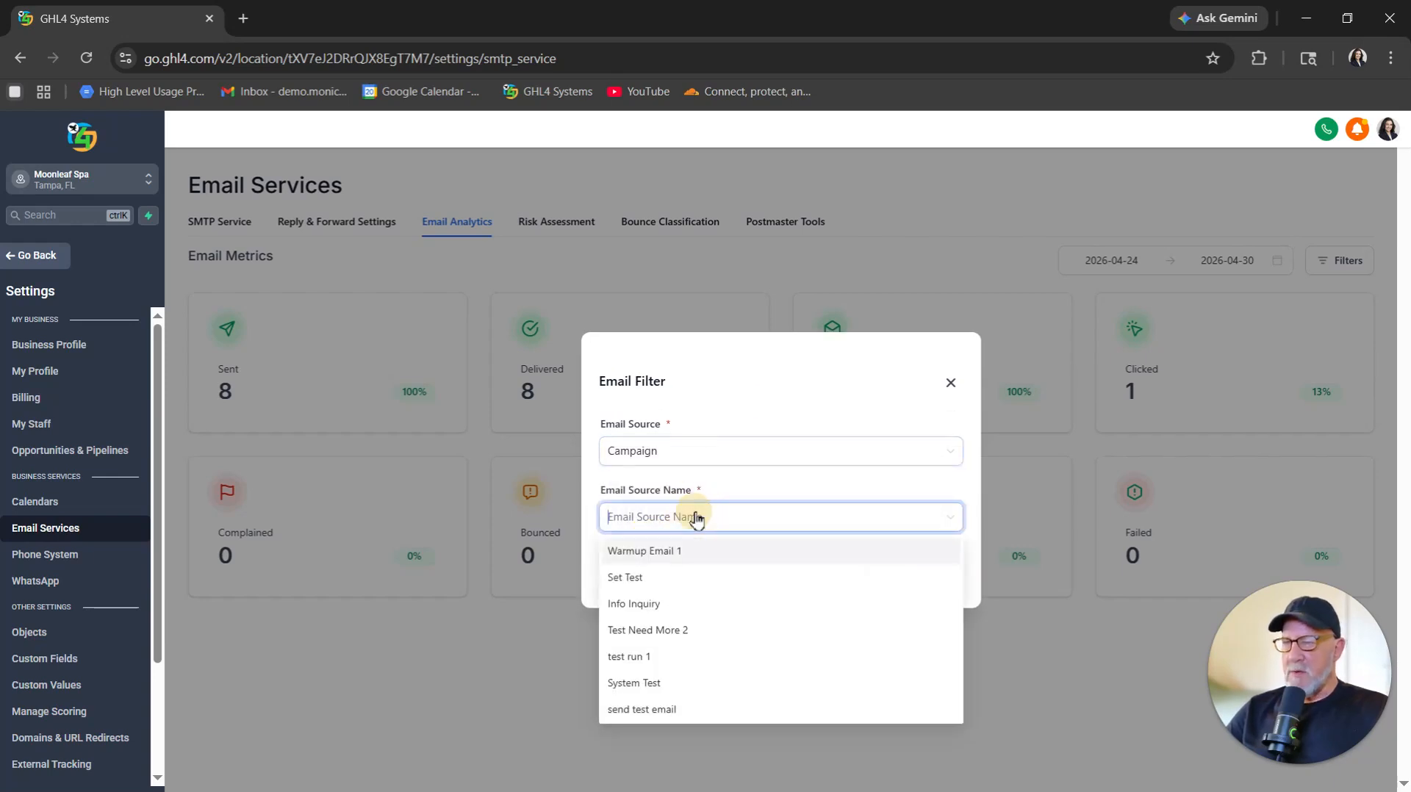
left_click(642, 555)
left_click(939, 577)
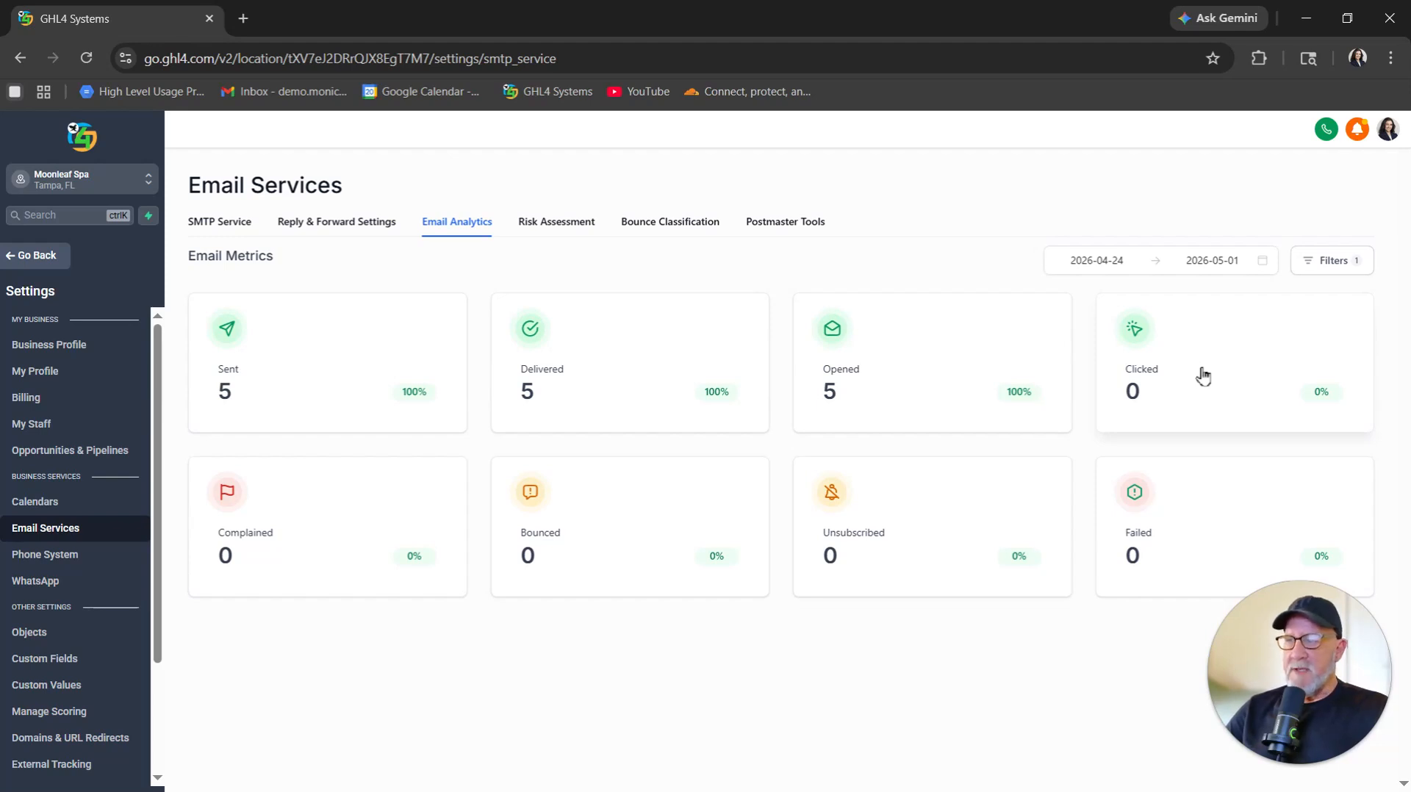
Open the statistics of the Warmup Email 1 bulk action campaign in Email Marketing.
left_click(48, 257)
left_click(70, 471)
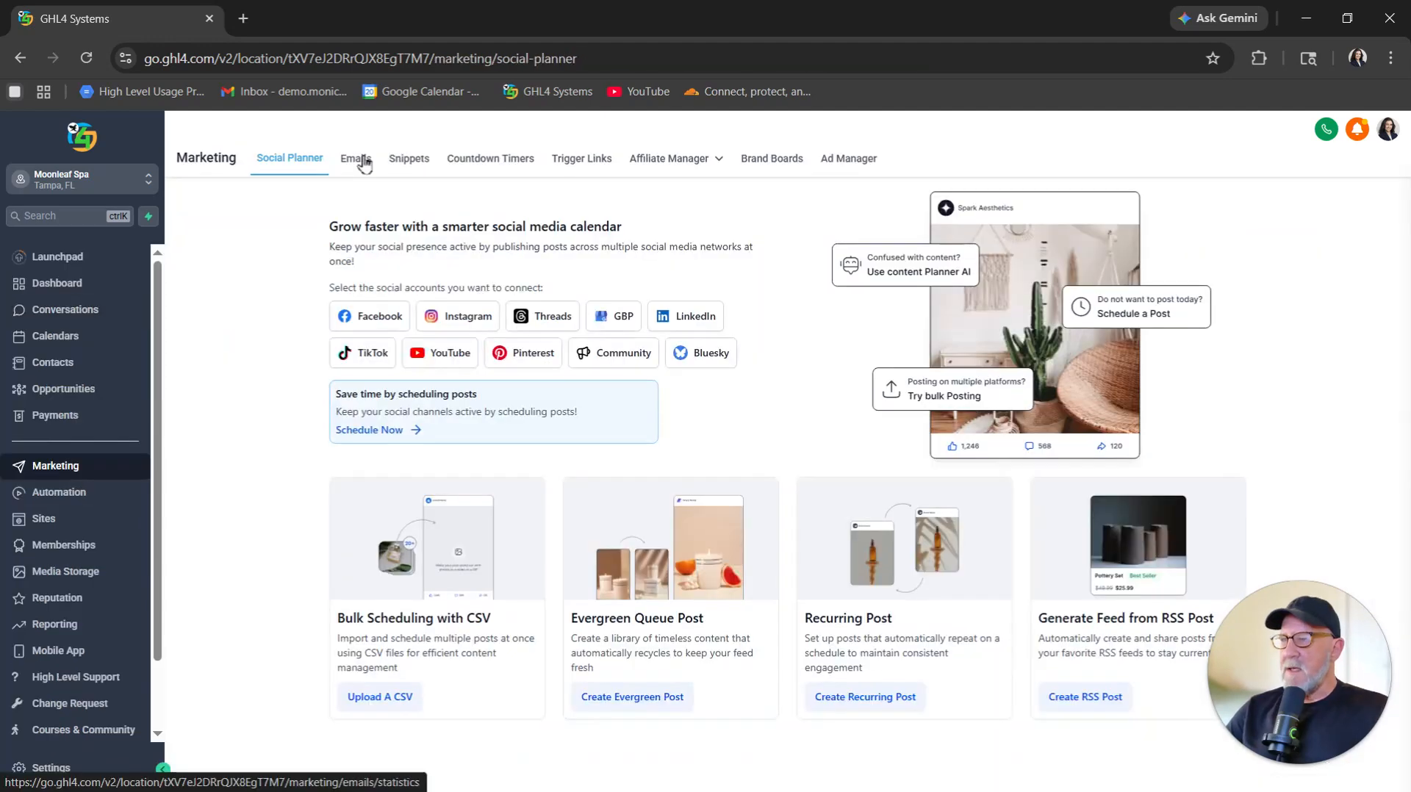
left_click(365, 165)
left_click(436, 272)
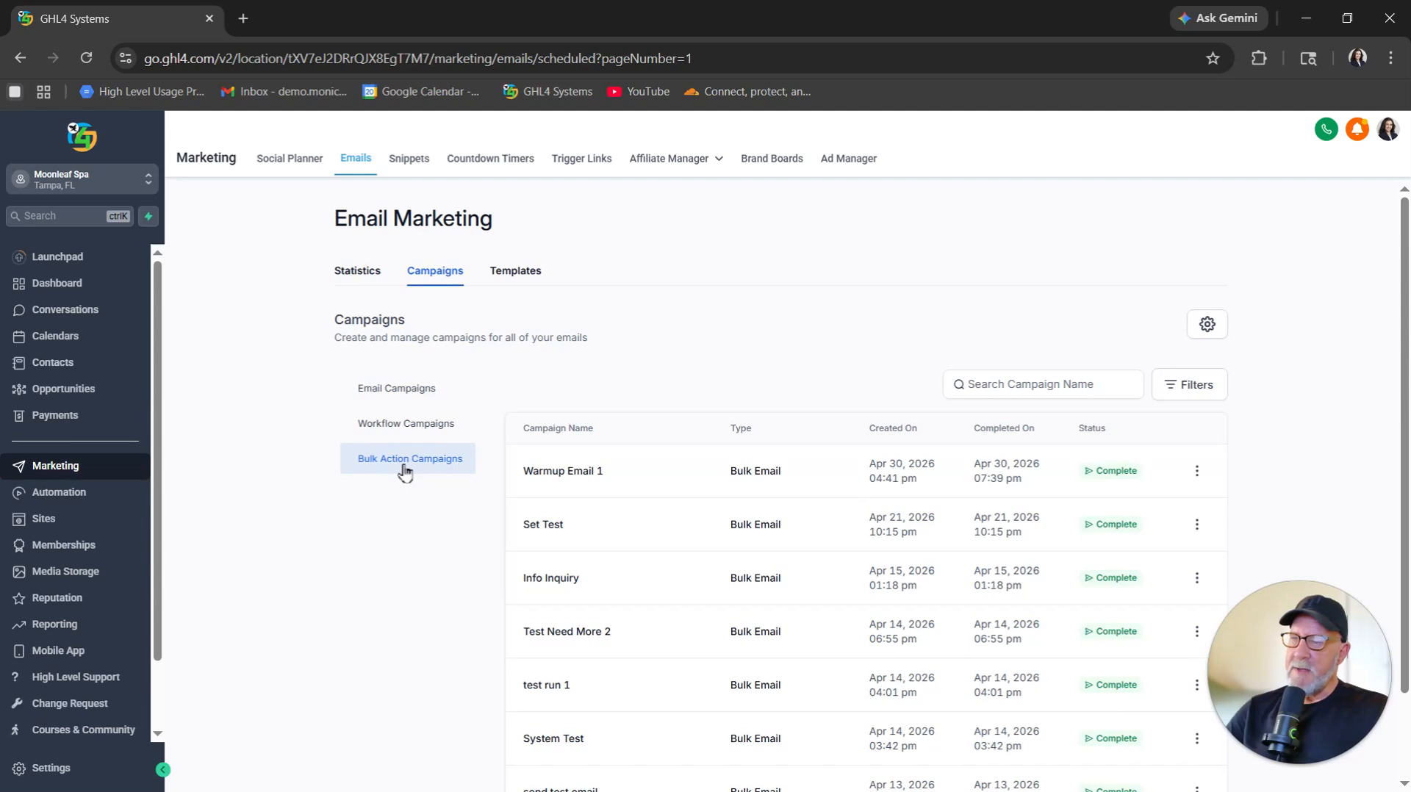
left_click(568, 479)
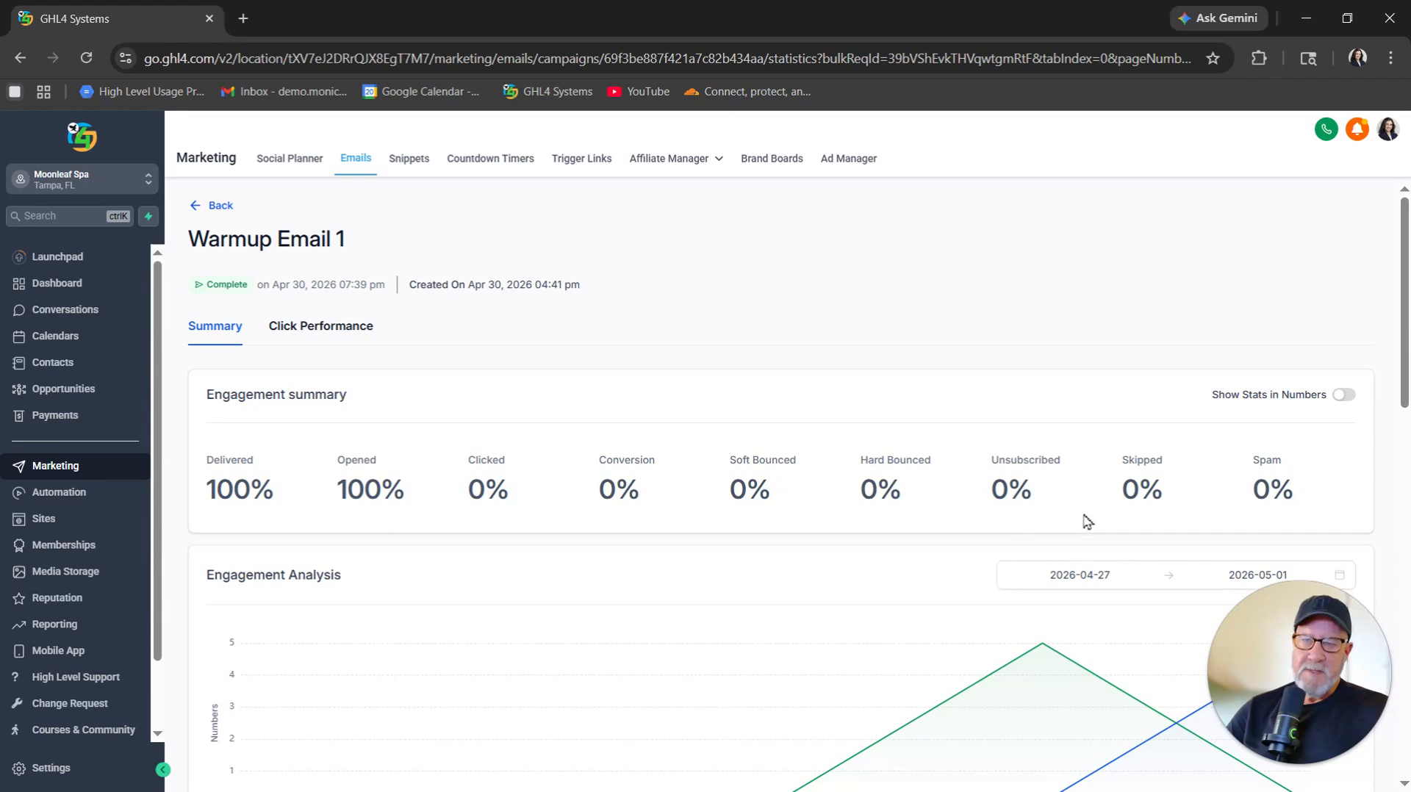
Show the campaign's engagement stats in numbers and review its engagement analysis and delivered recipients.
left_click(1346, 397)
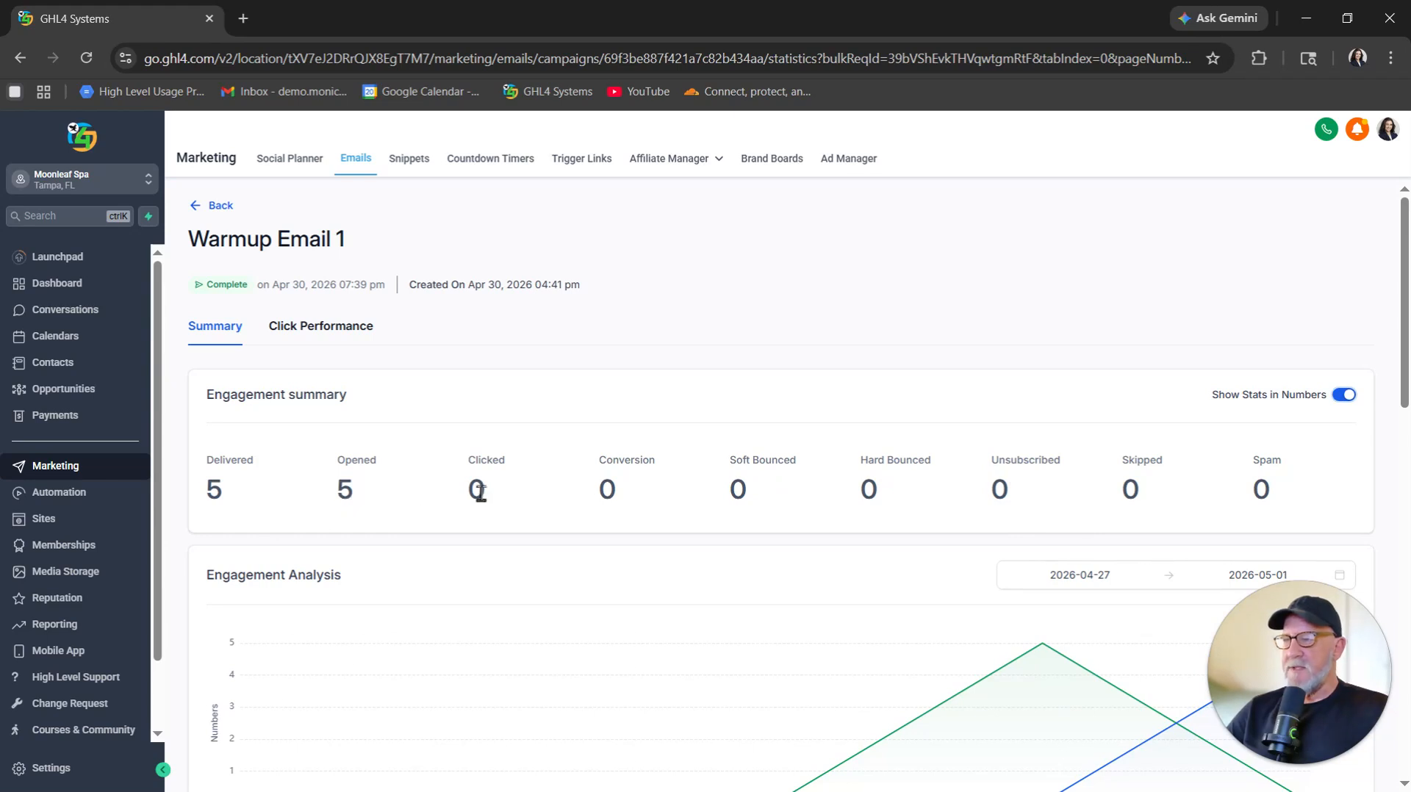
scroll(547, 382, "down", 8)
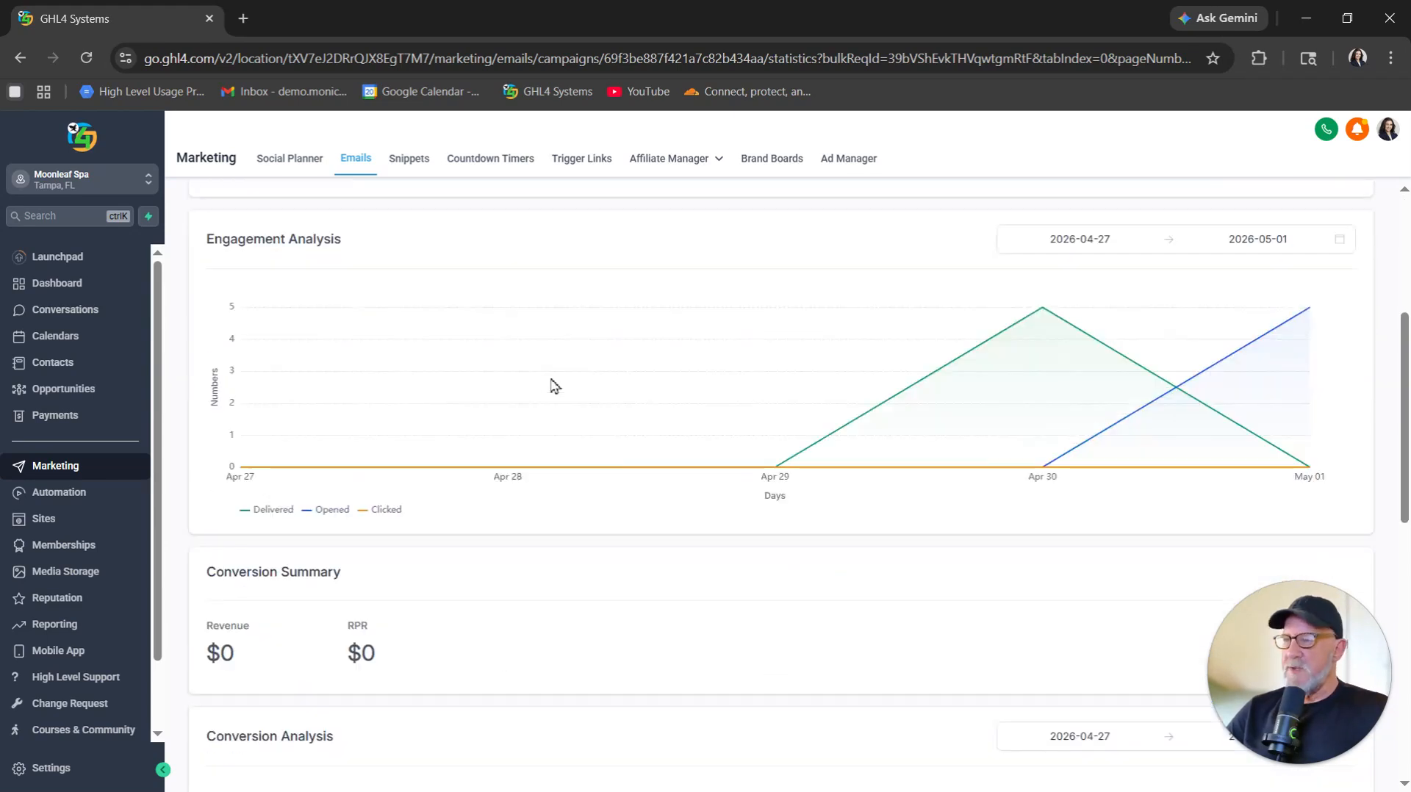
scroll(548, 403, "down", 6)
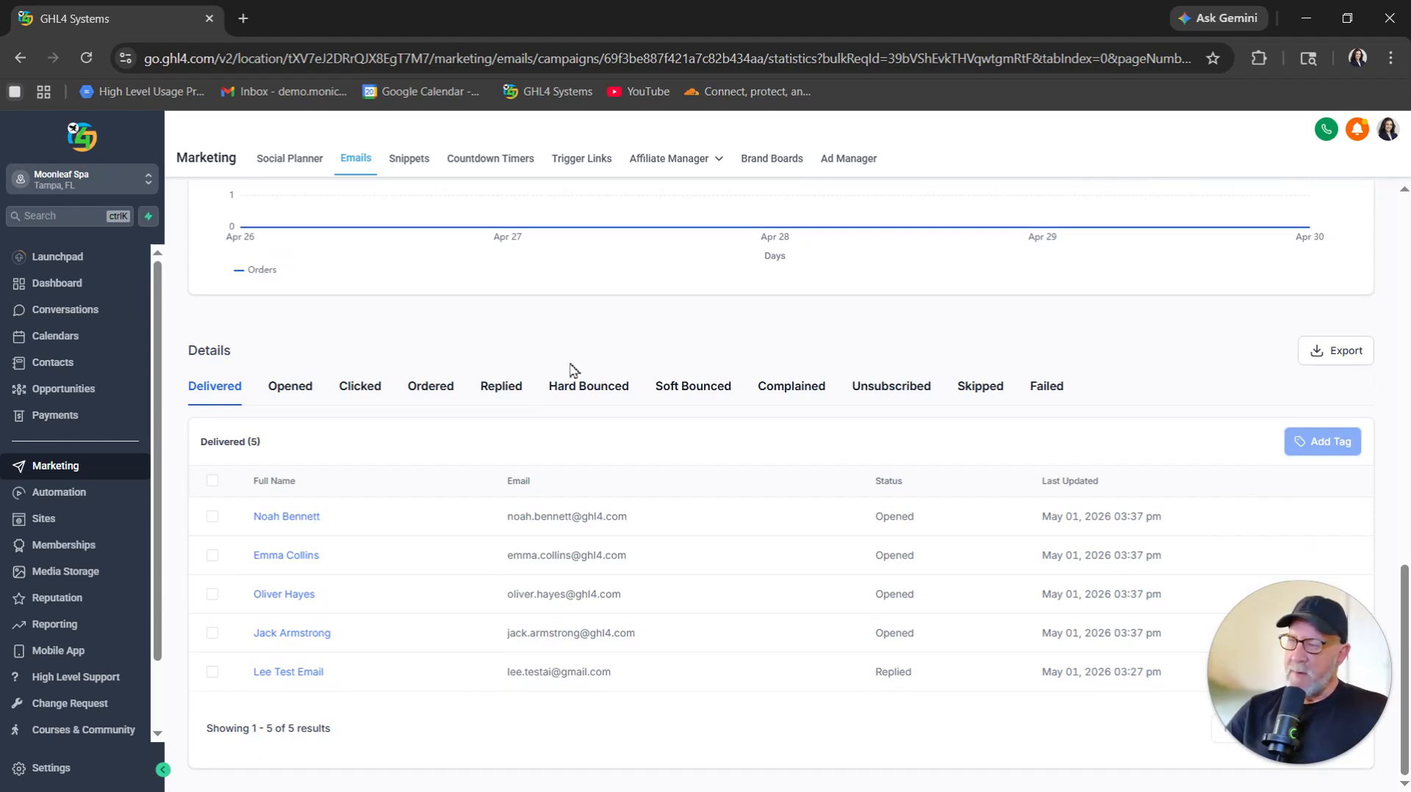
scroll(618, 356, "up", 15)
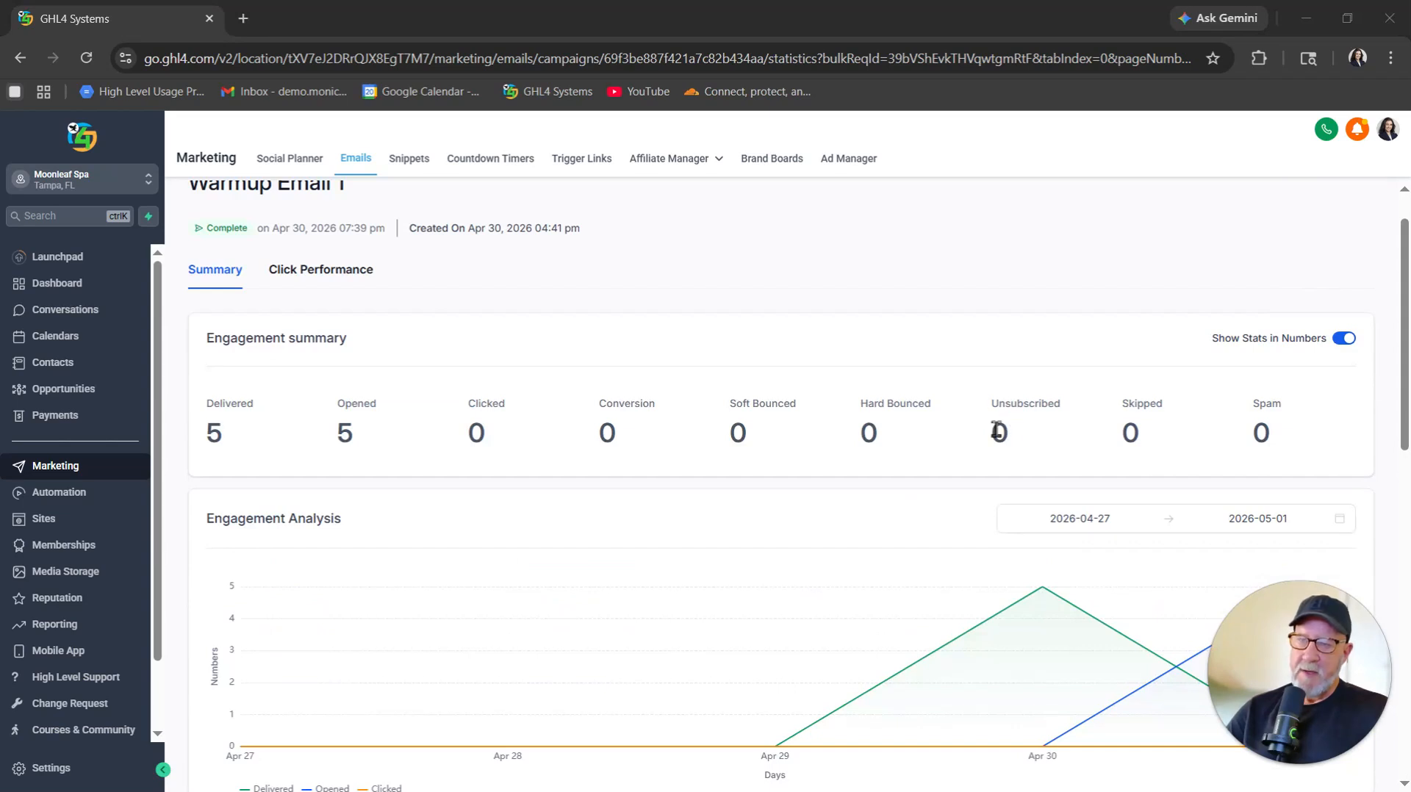
Check the campaign's Unsubscribed recipient list and its Click Performance report.
scroll(879, 474, "down", 5)
scroll(879, 474, "down", 3)
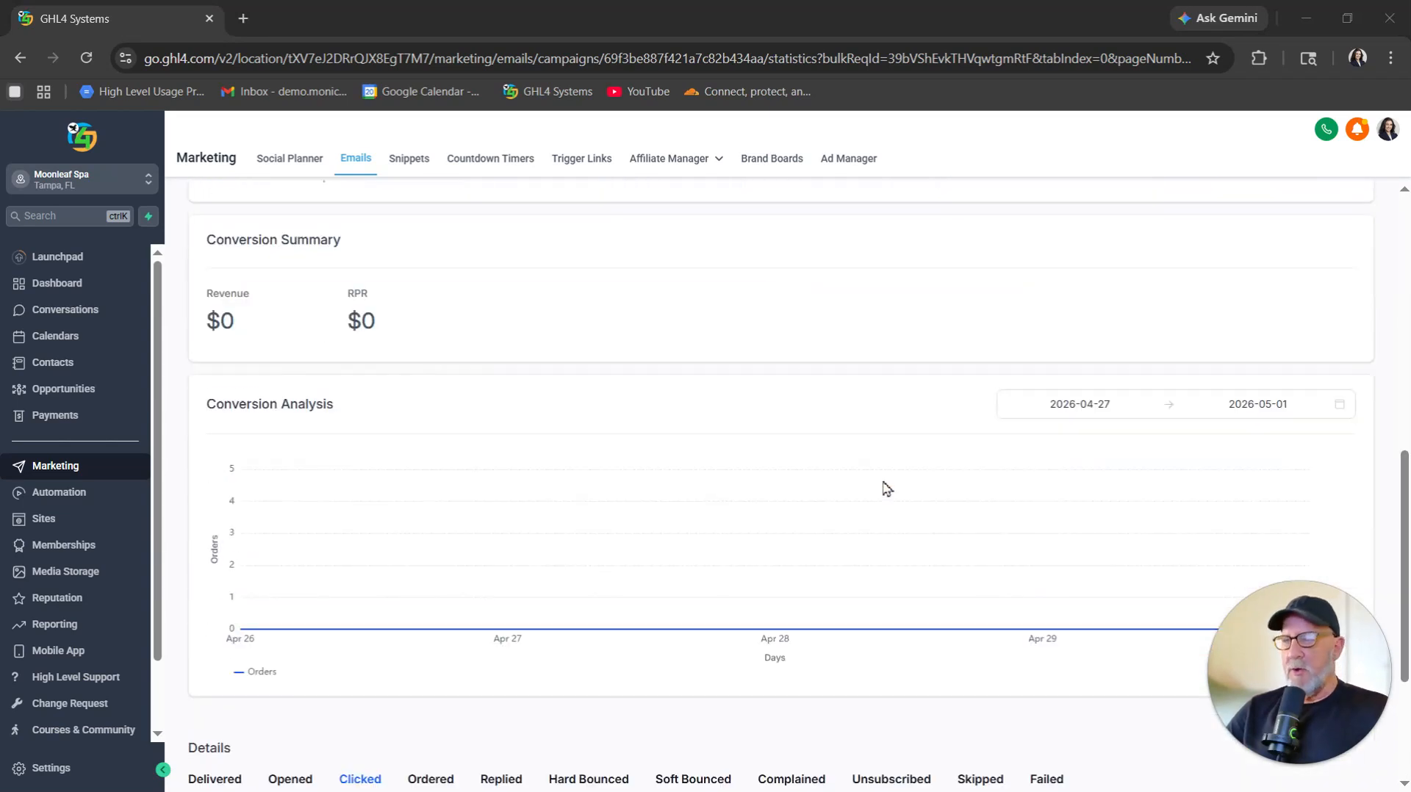
scroll(886, 488, "down", 4)
left_click(857, 528)
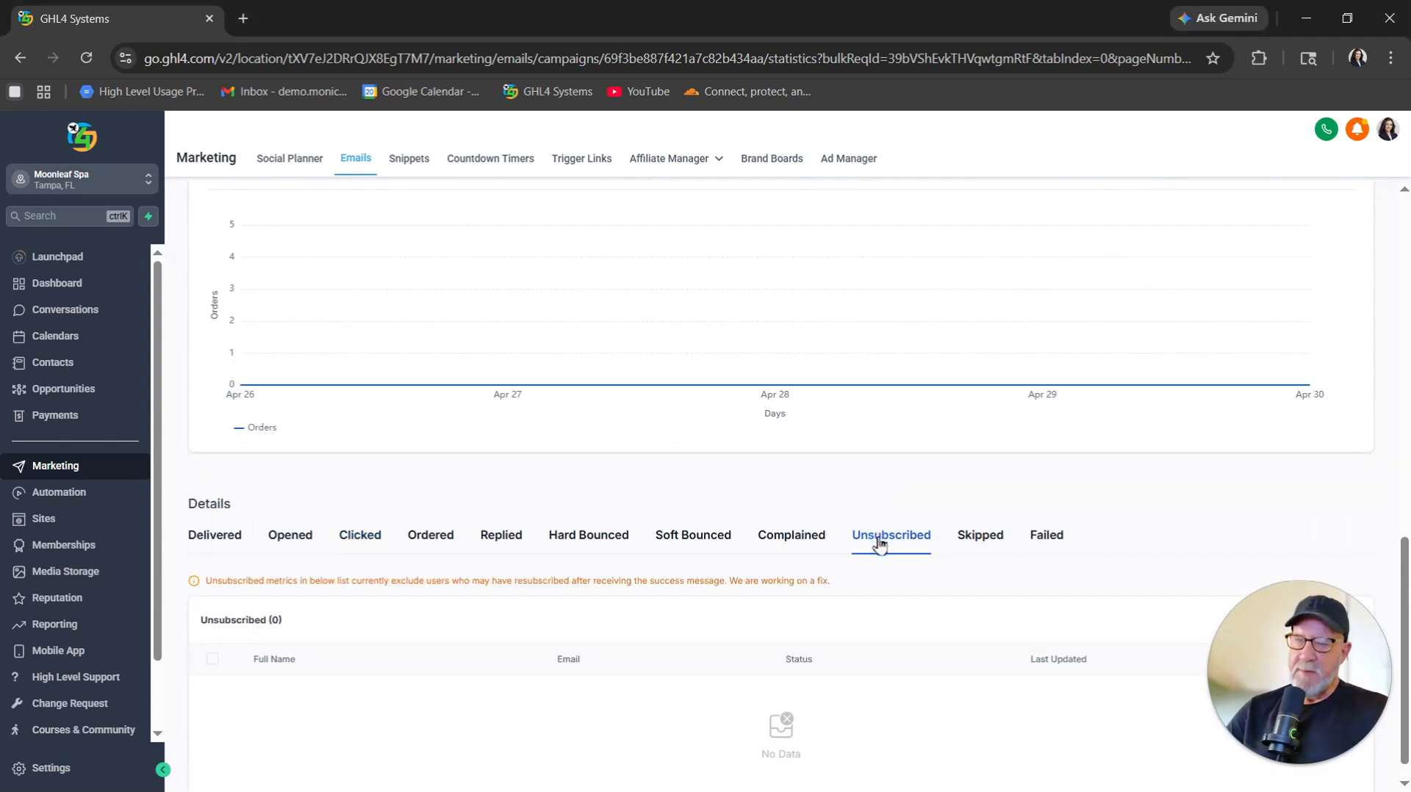
scroll(588, 442, "up", 10)
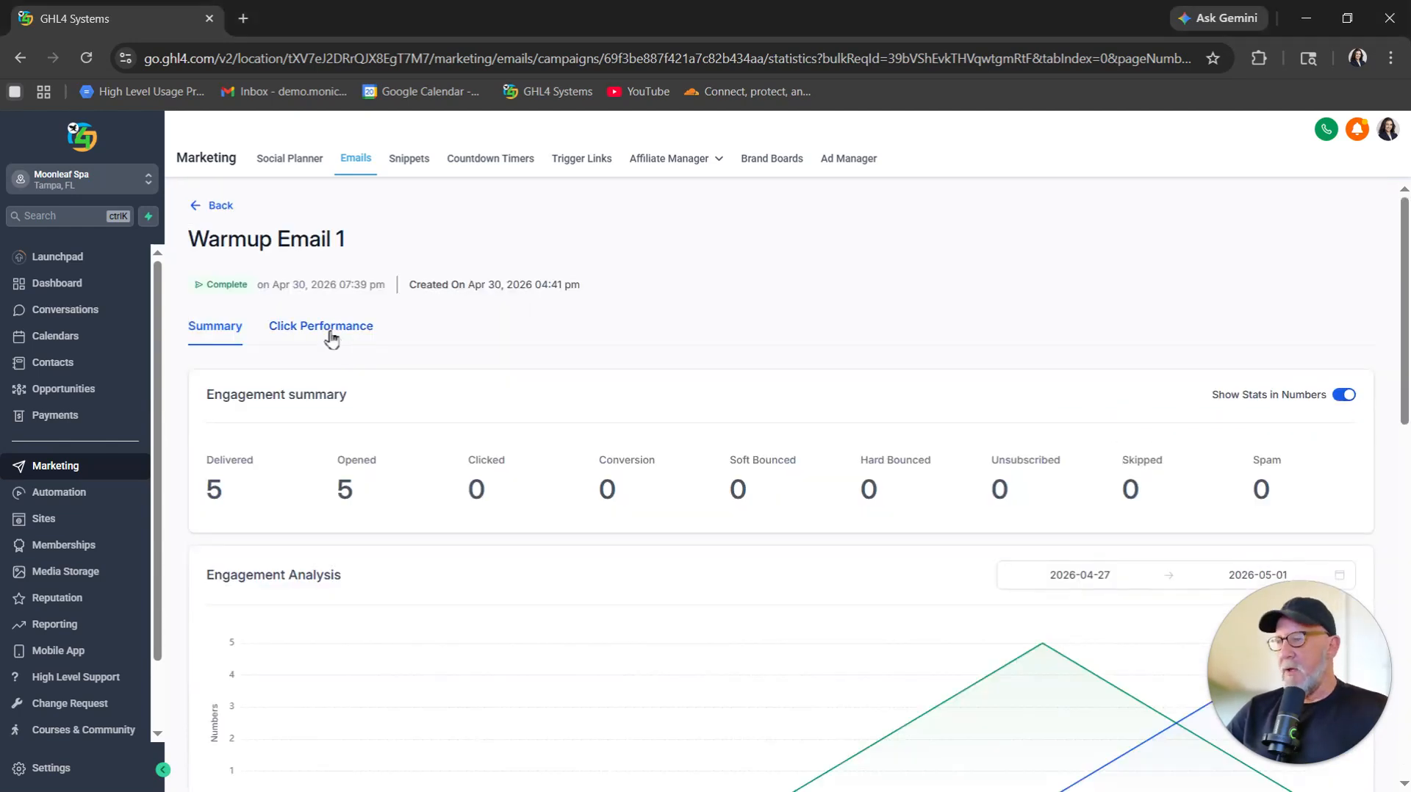
left_click(331, 336)
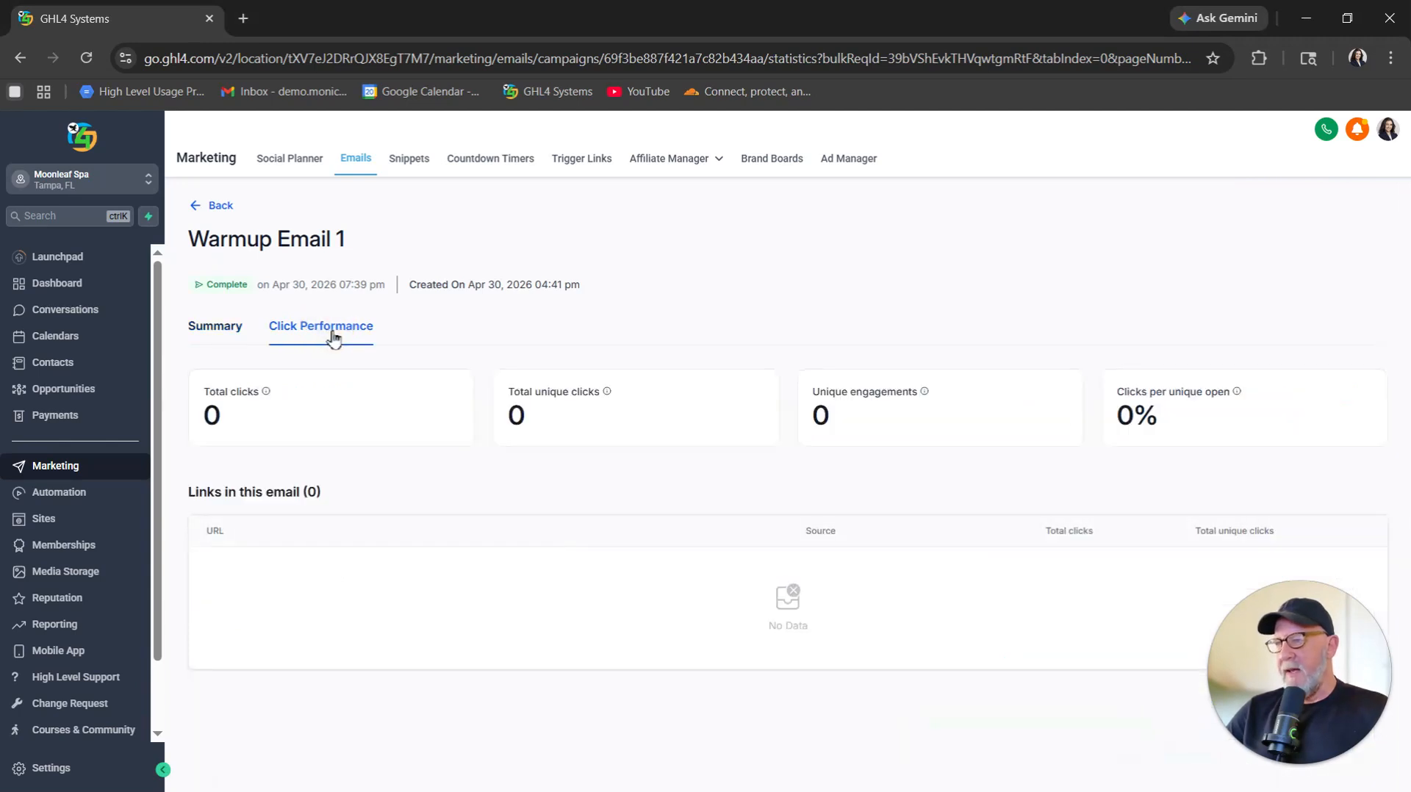
left_click(207, 209)
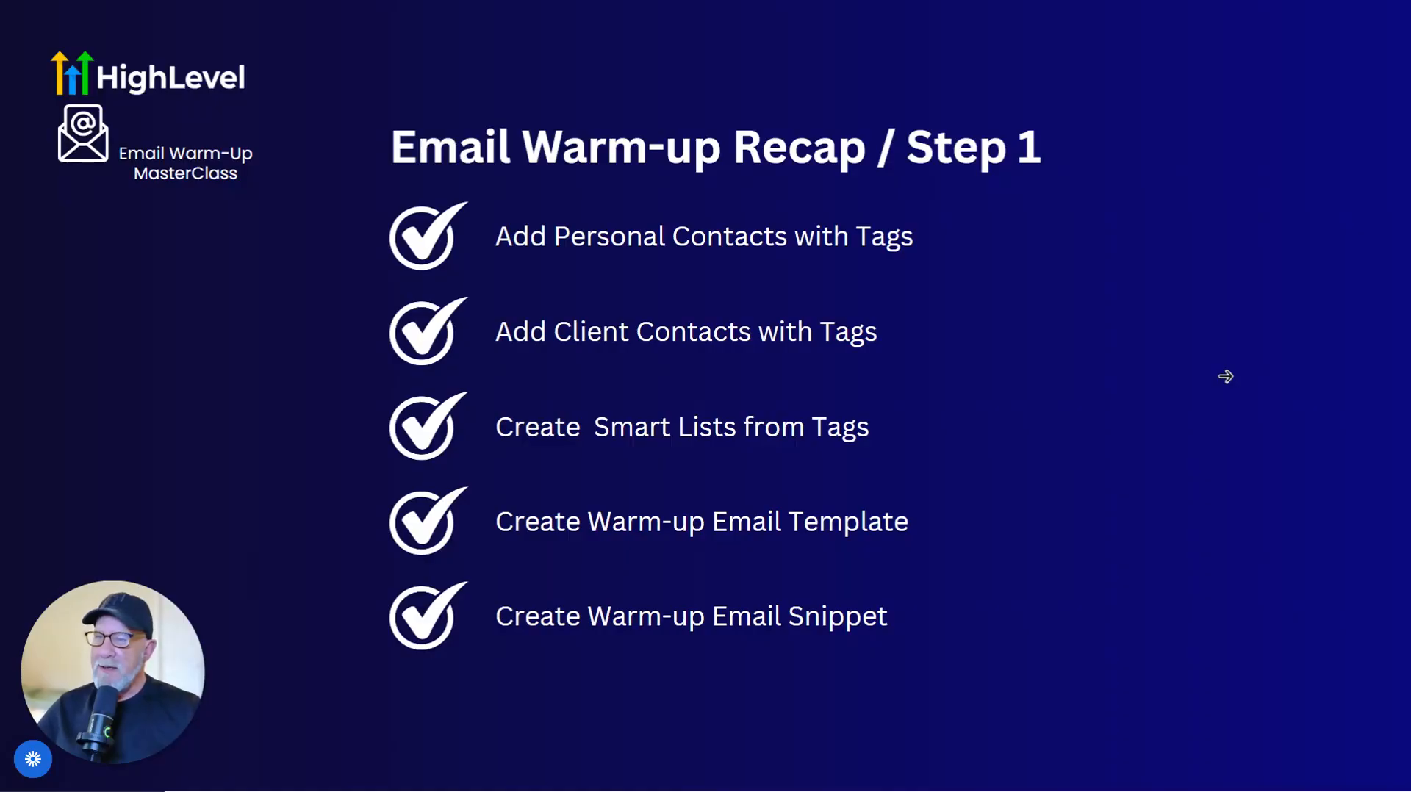
left_click(1219, 372)
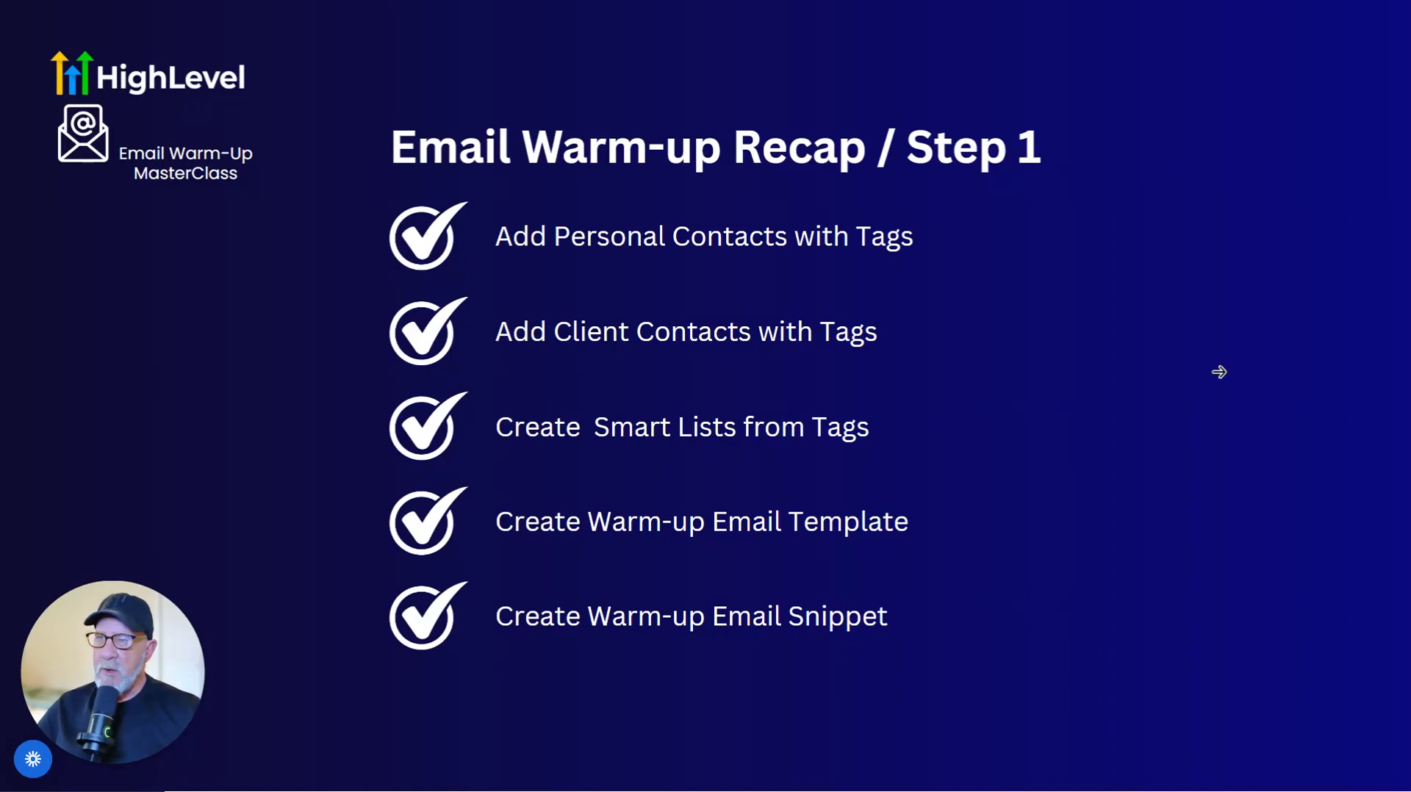
left_click(1029, 302)
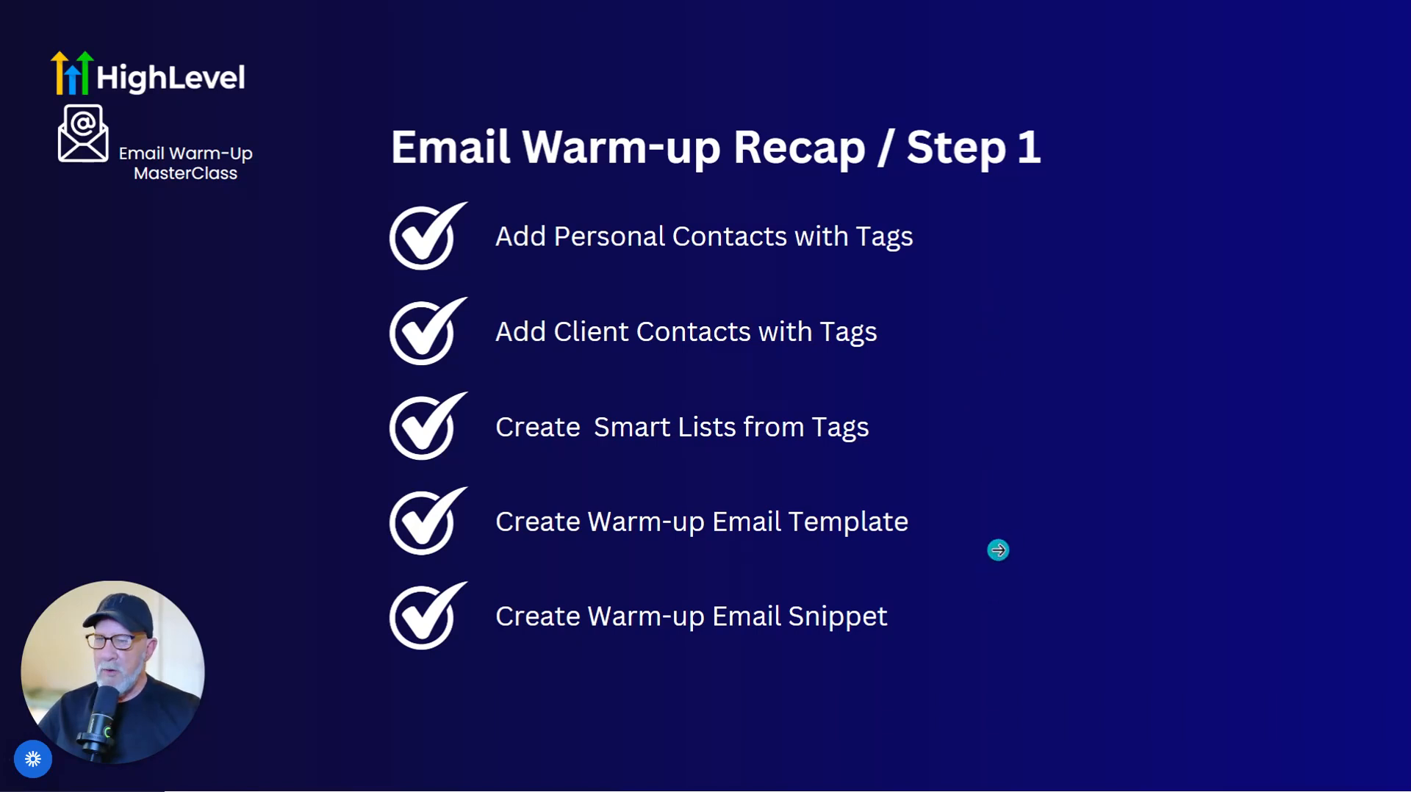
left_click(1135, 417)
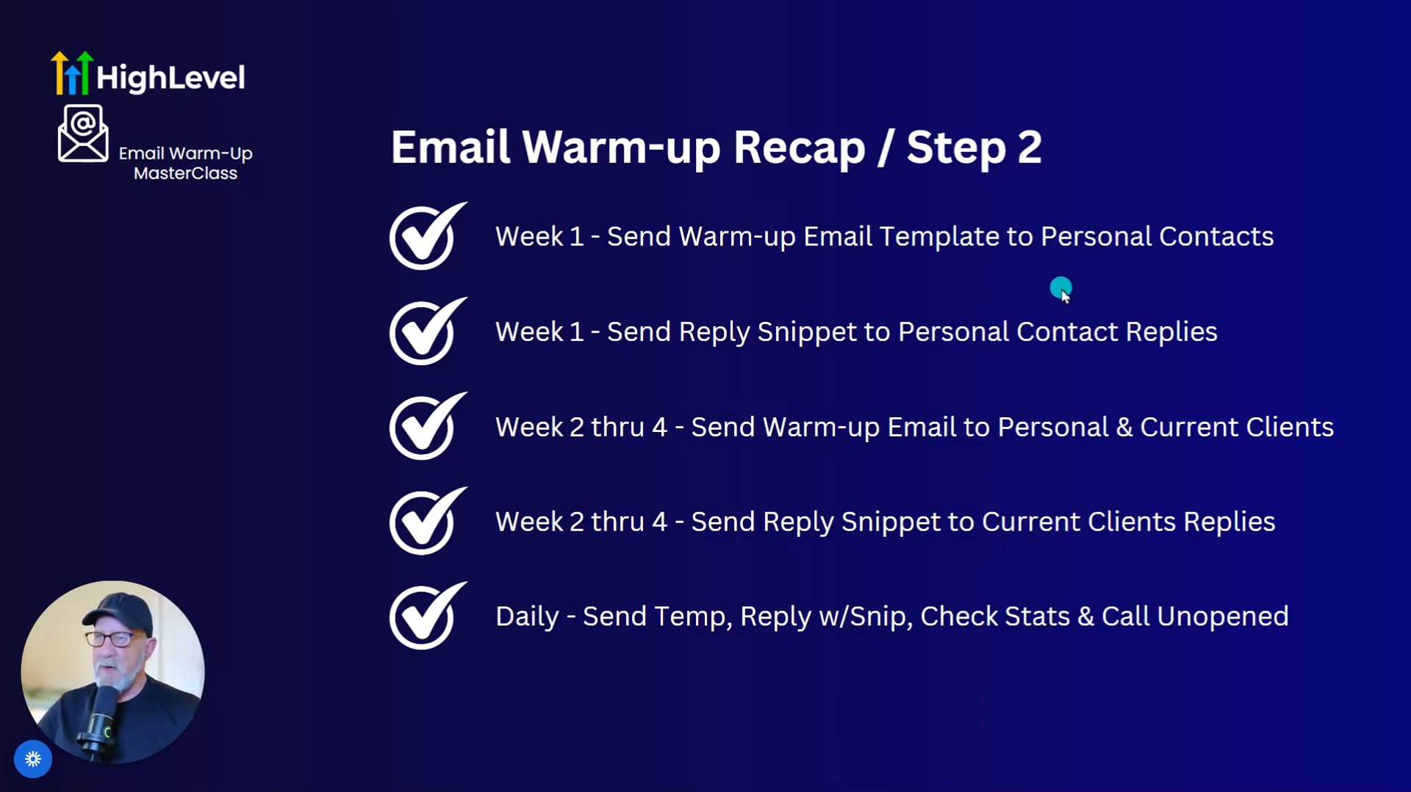